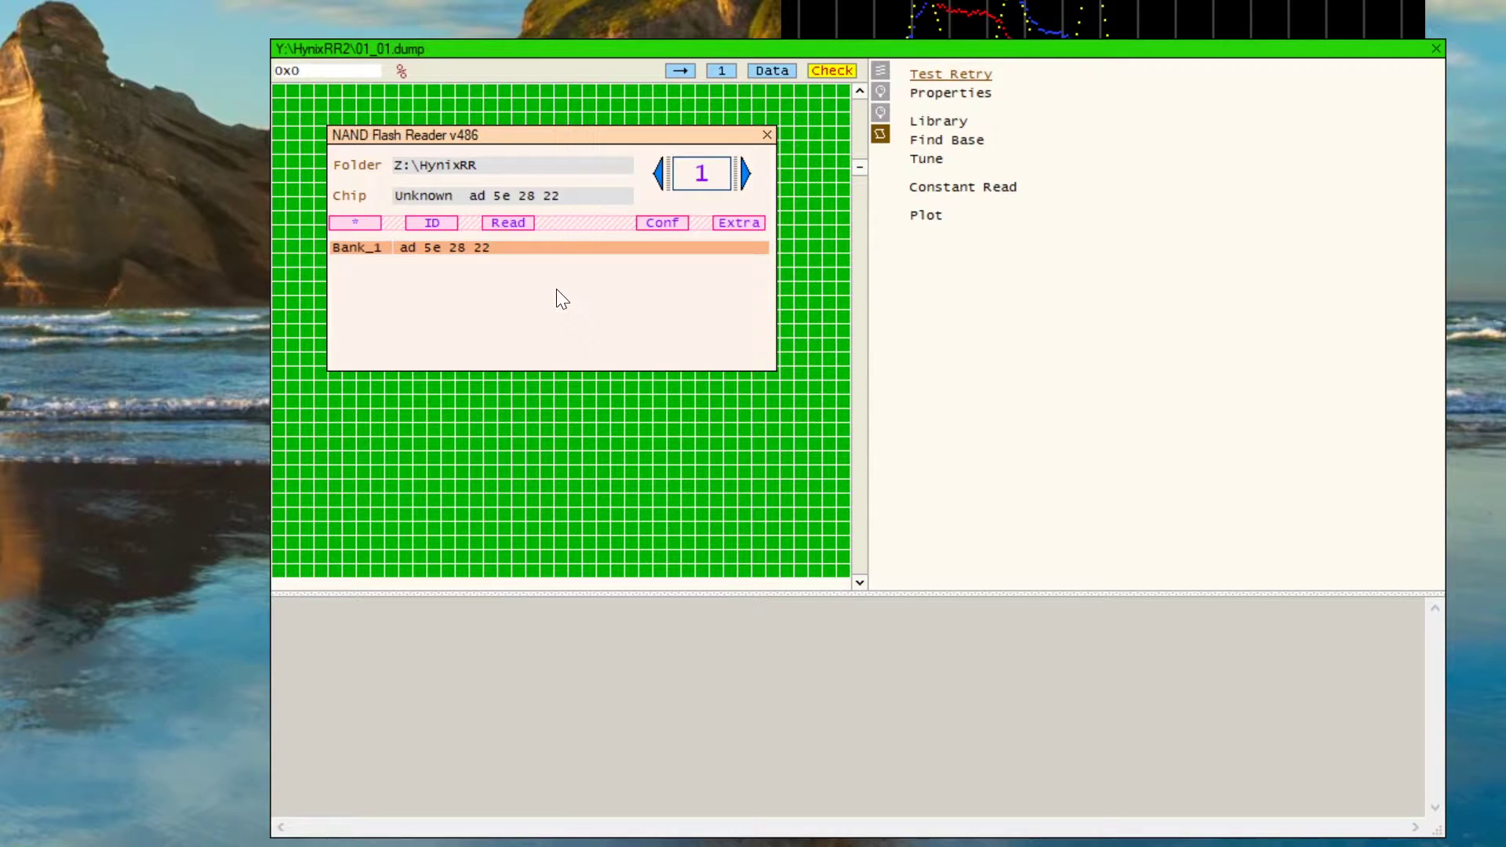
Drag the chip information window up off the top of the screen to uncover the green ECC grid
left_click_drag(563, 132, 455, 0)
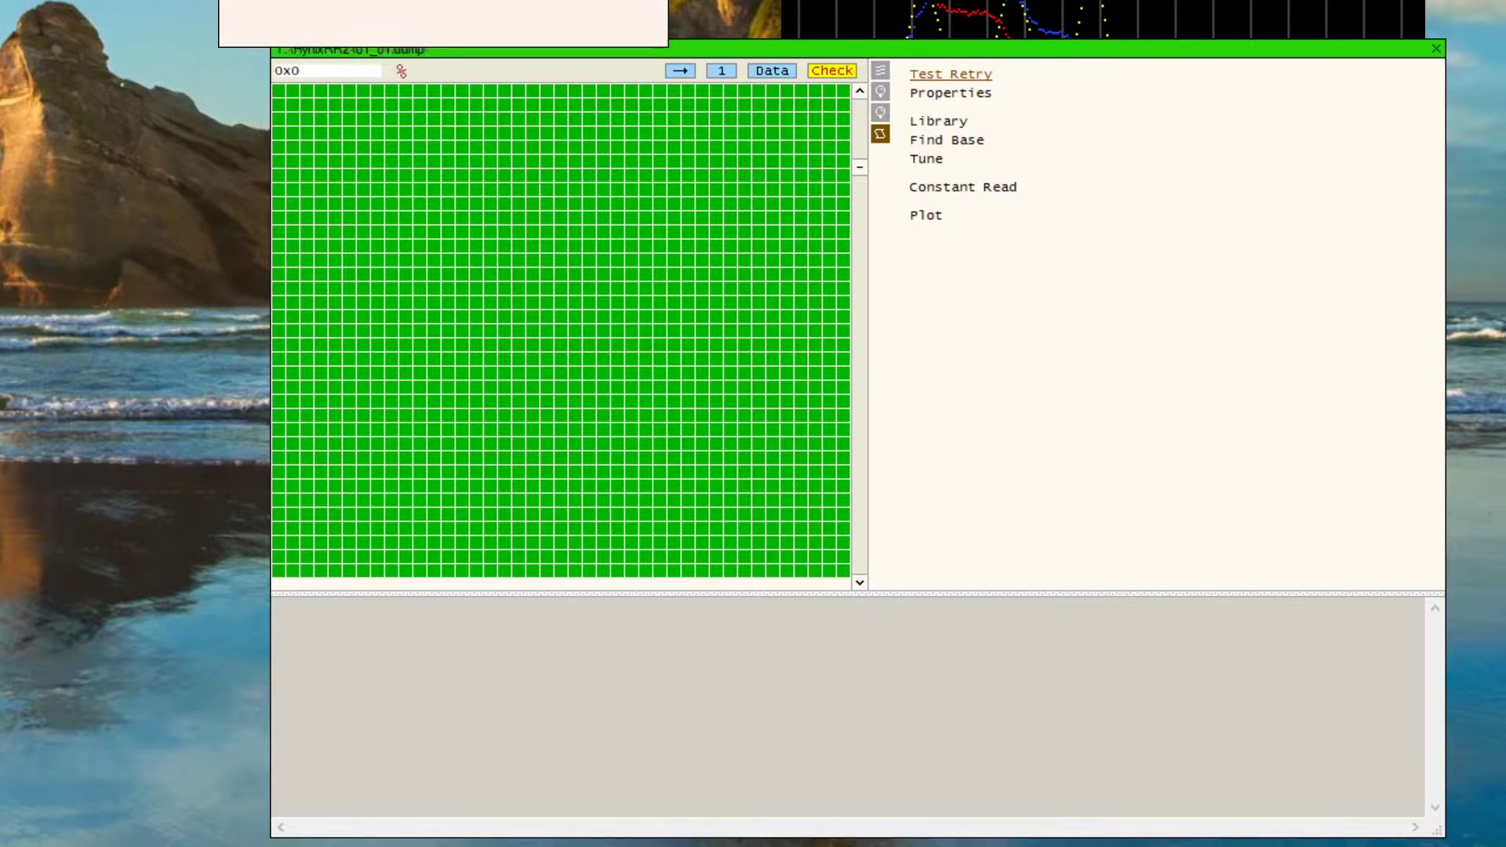
Select Hynix v6 as the retry mode, then start a Constant Read and cancel it
left_click(953, 77)
left_click_drag(910, 393, 808, 389)
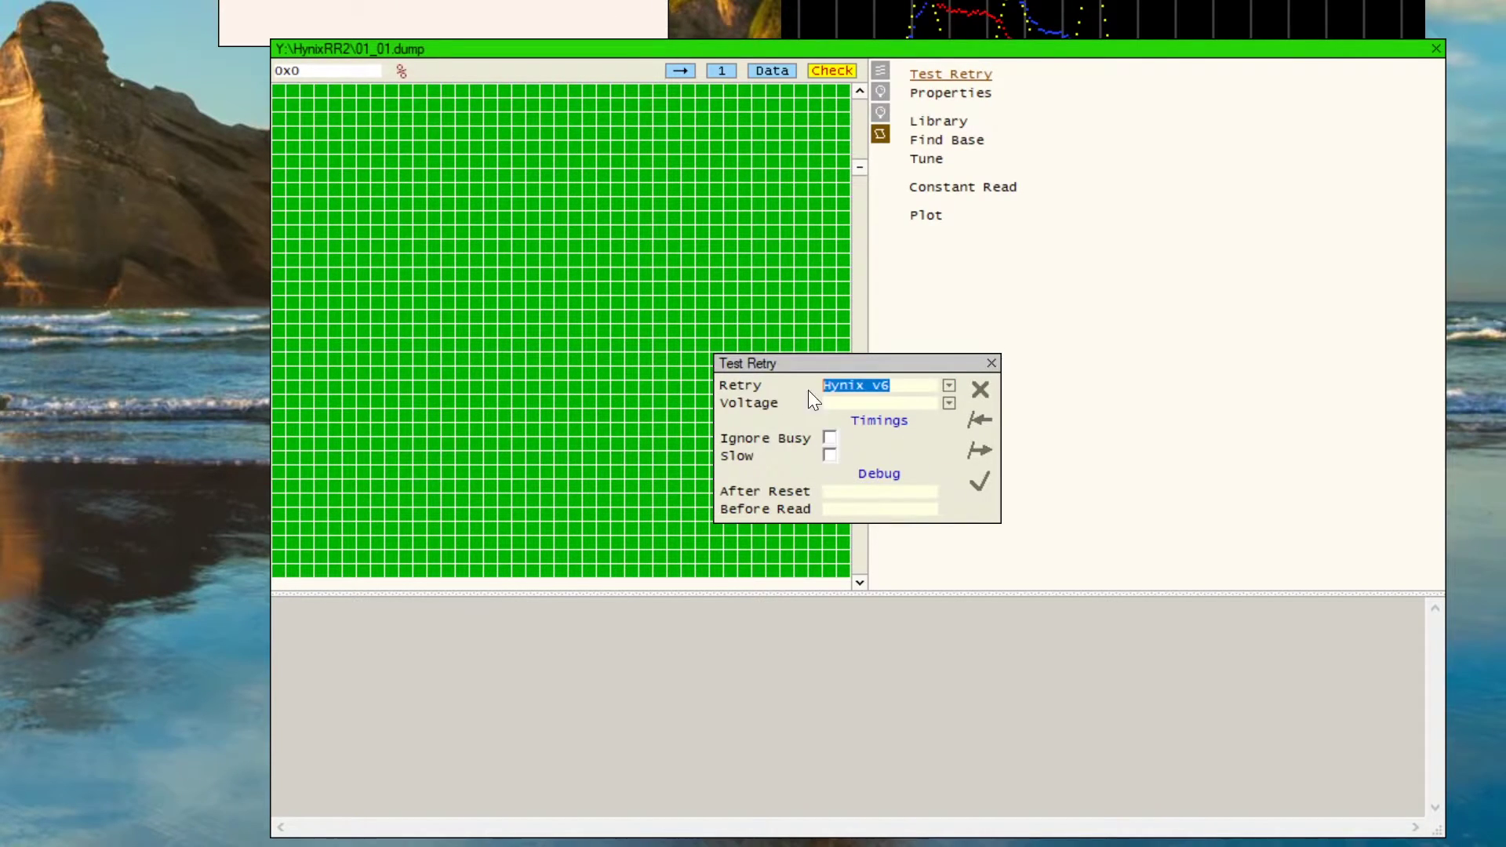
left_click(980, 390)
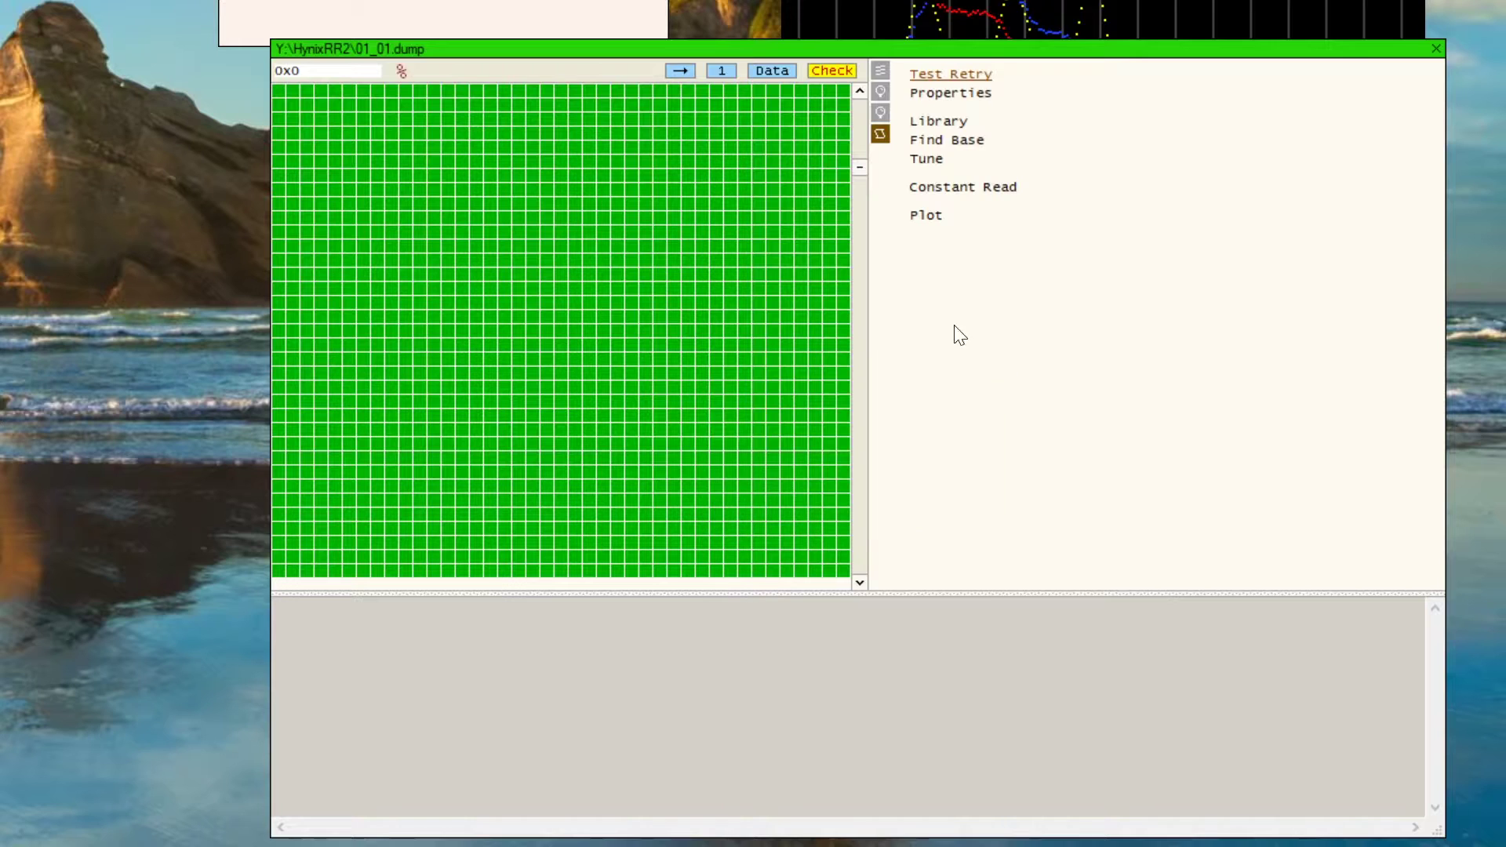
left_click(952, 187)
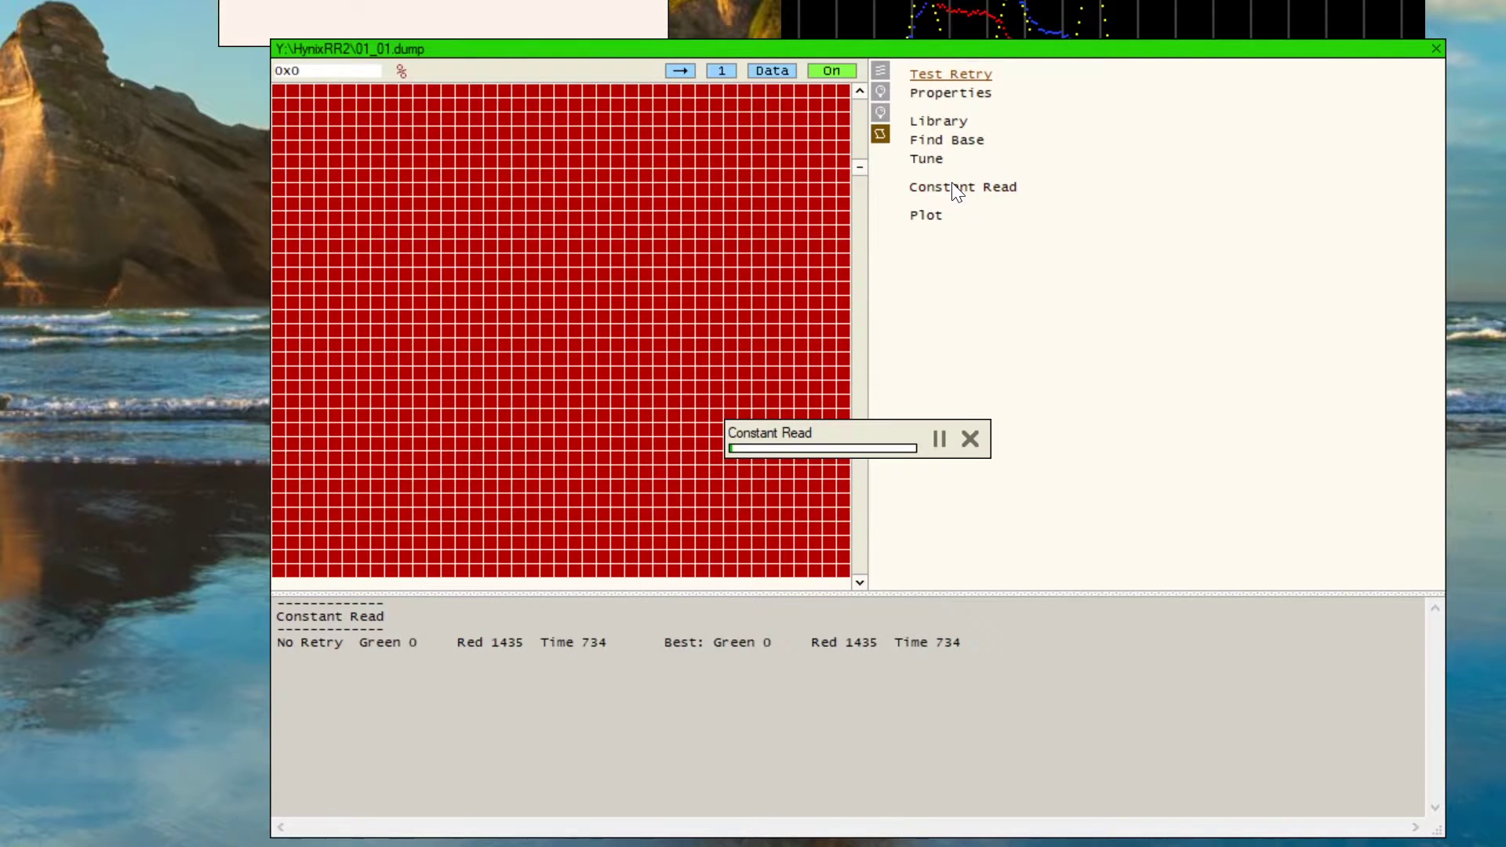
left_click(972, 440)
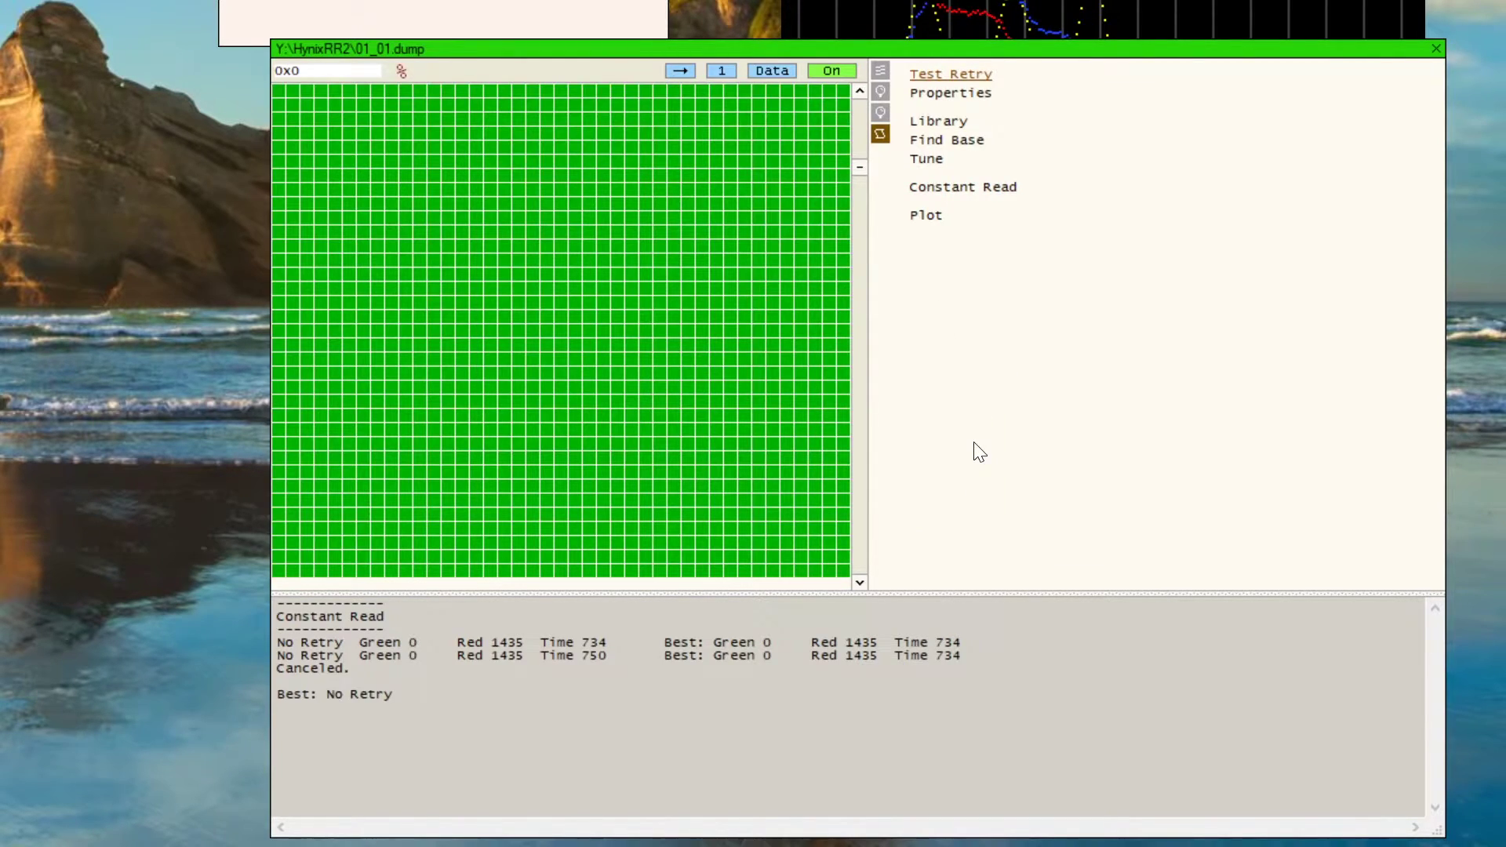
Enable Ignore Busy in the retry settings and run Constant Read again, stopping it with Esc
left_click(941, 75)
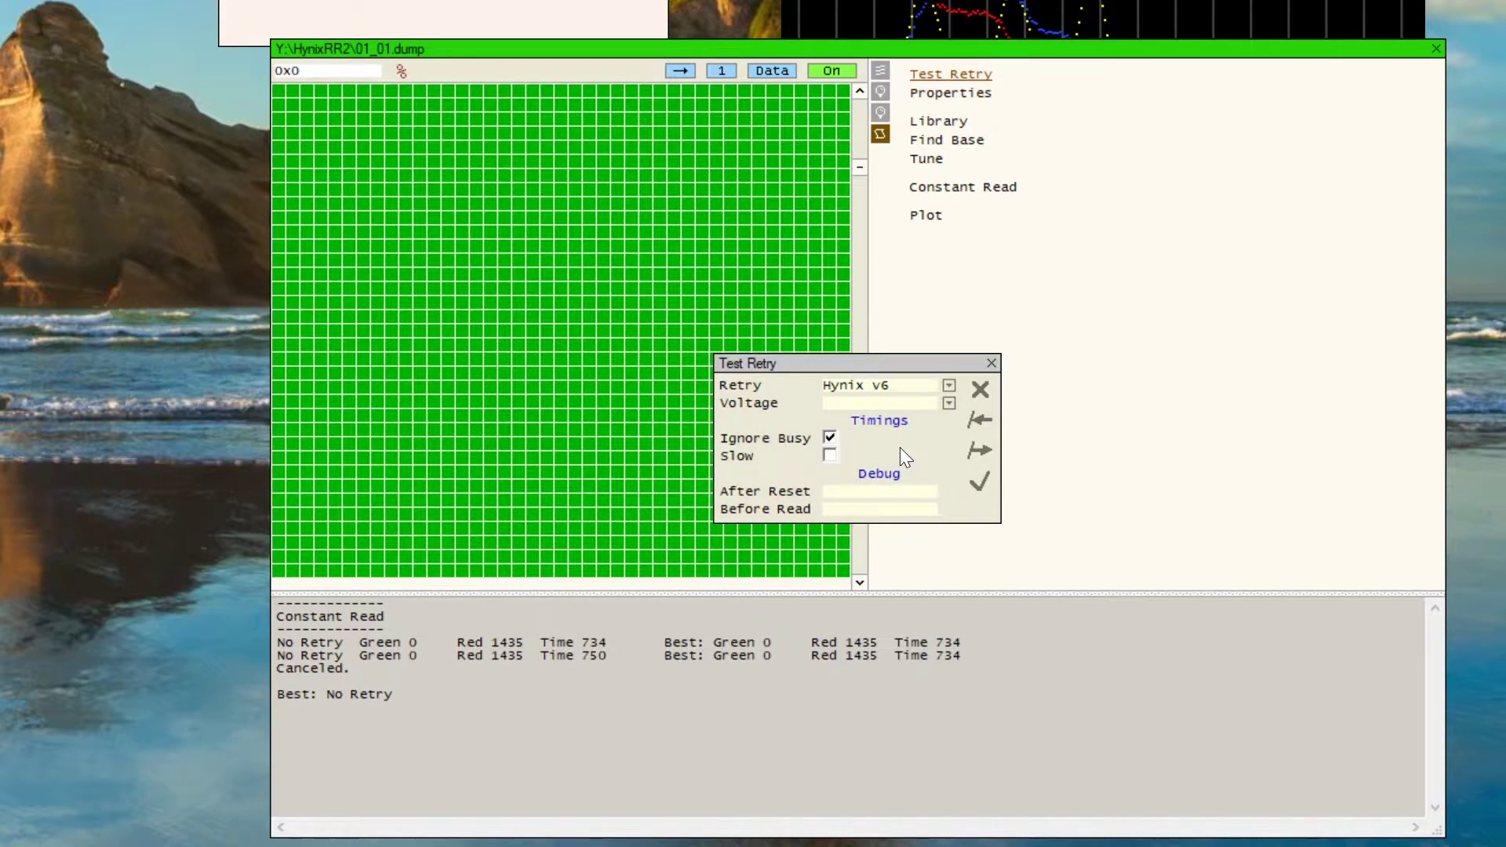
left_click(977, 479)
left_click(957, 191)
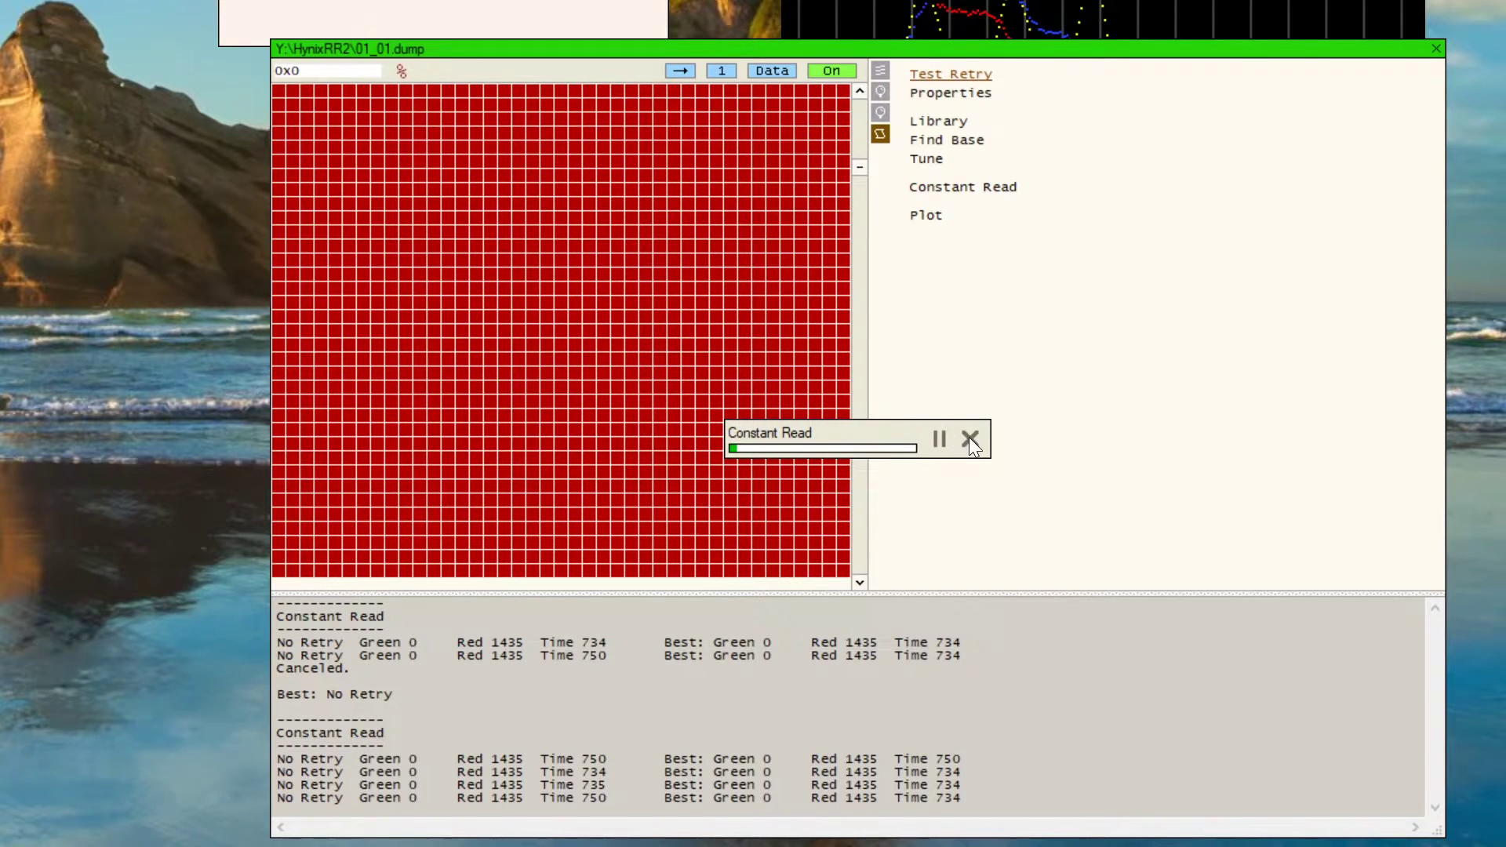
key("Escape")
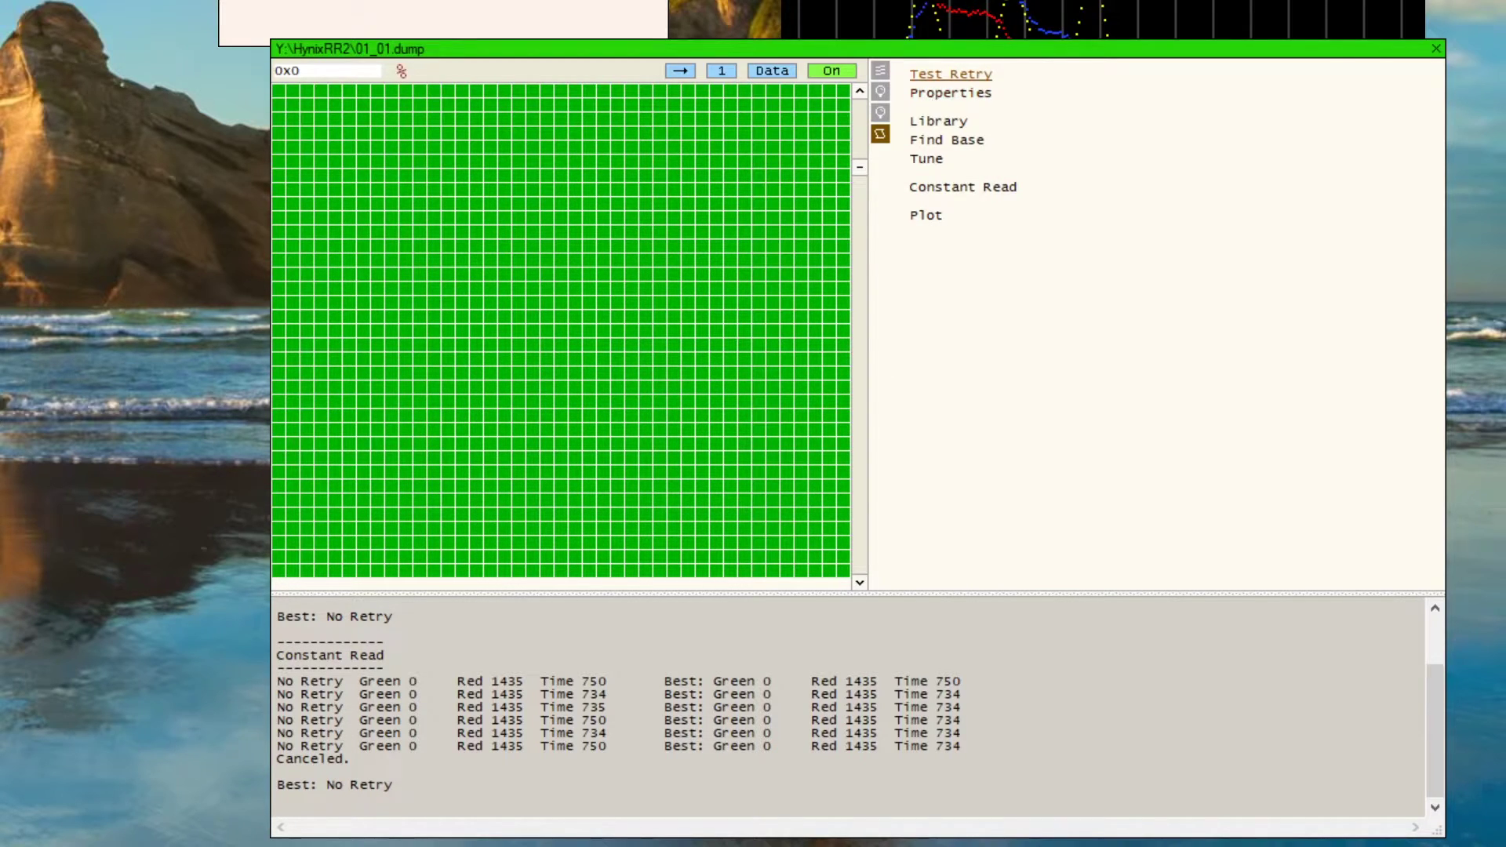
Clear the log by selecting all its text and deleting it
right_click(745, 634)
left_click(834, 467)
right_click(769, 622)
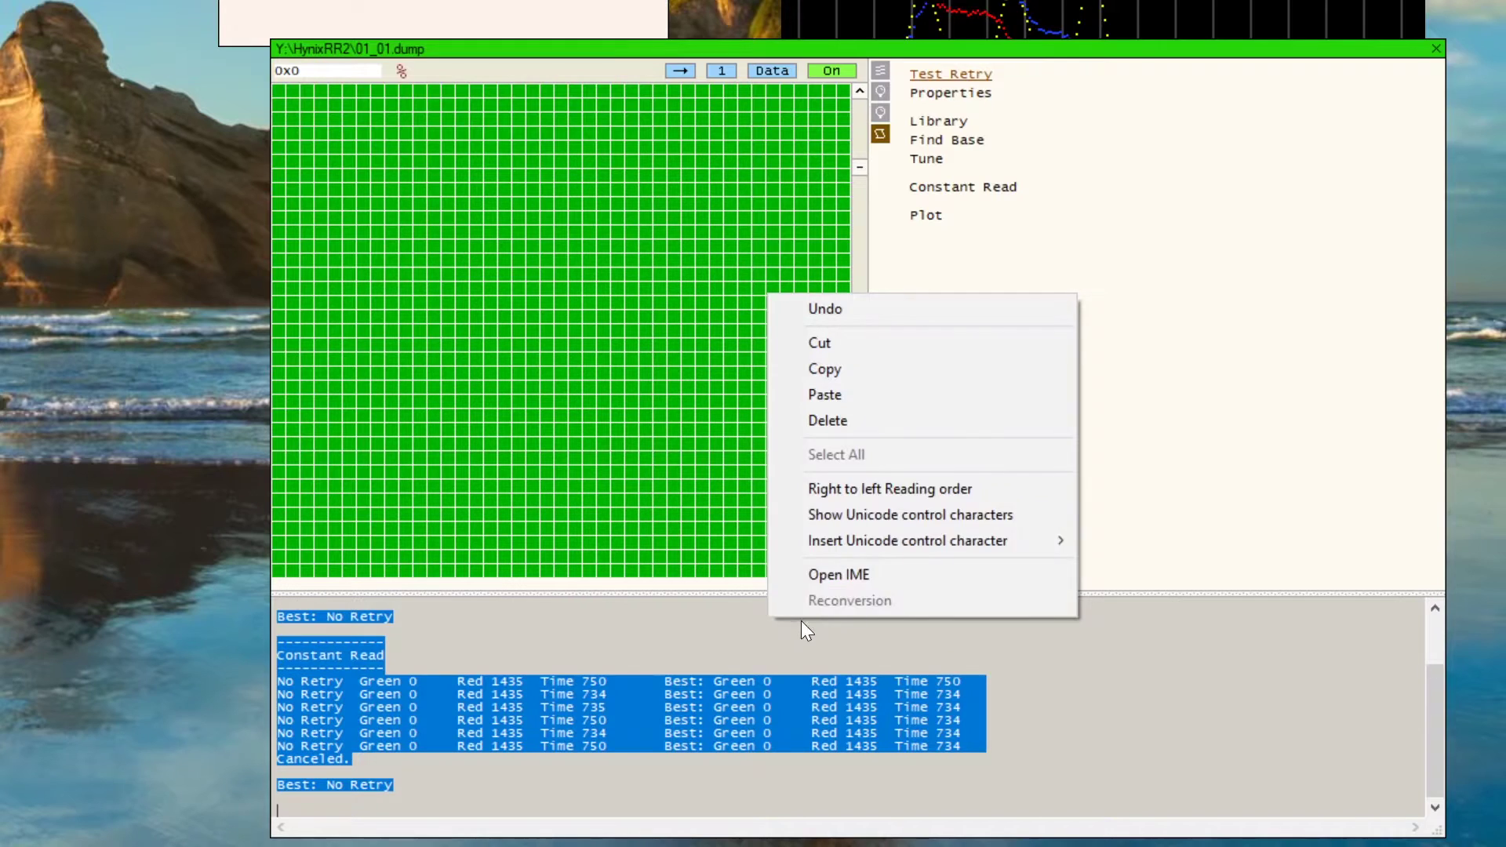
left_click(845, 431)
Make a plot over registers 0,1,2,3,4,5,6
left_click(929, 217)
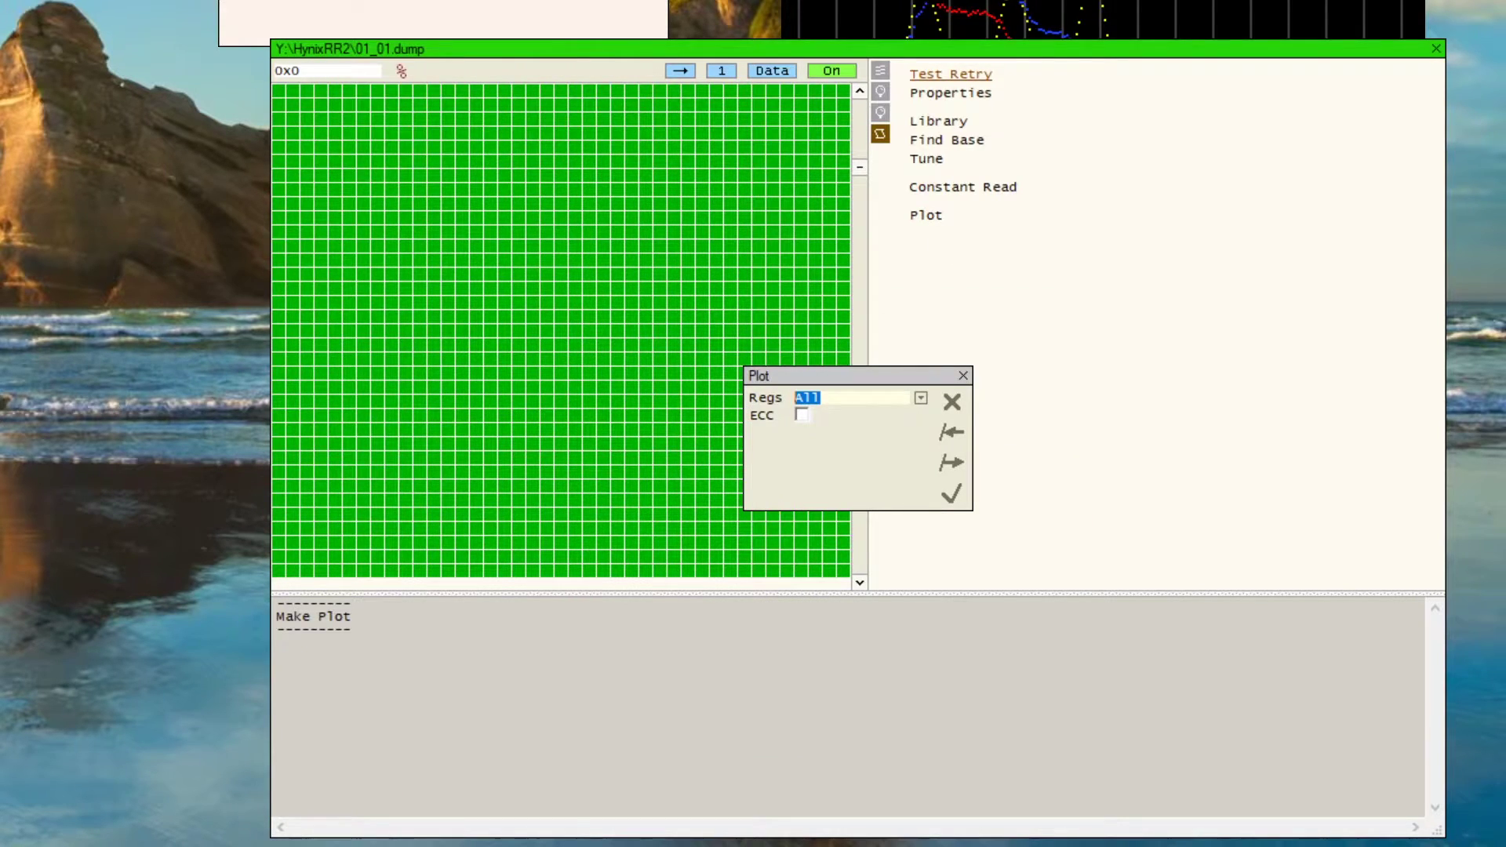
type("0,2,")
key("BackSpace")
key("BackSpace")
type("1,2,3,4,5,6")
key("ctrl+a")
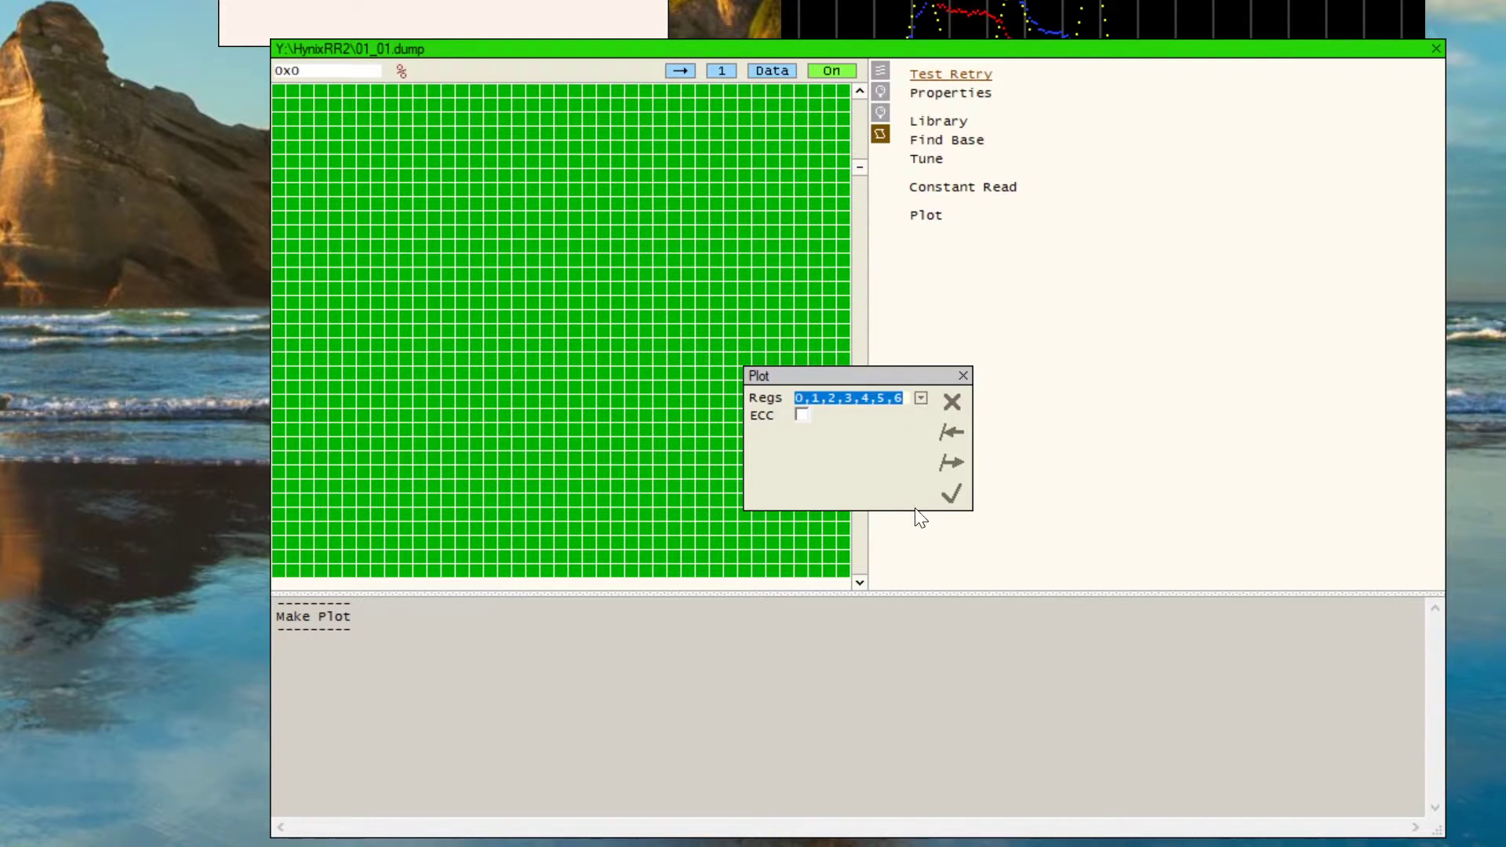
left_click(950, 494)
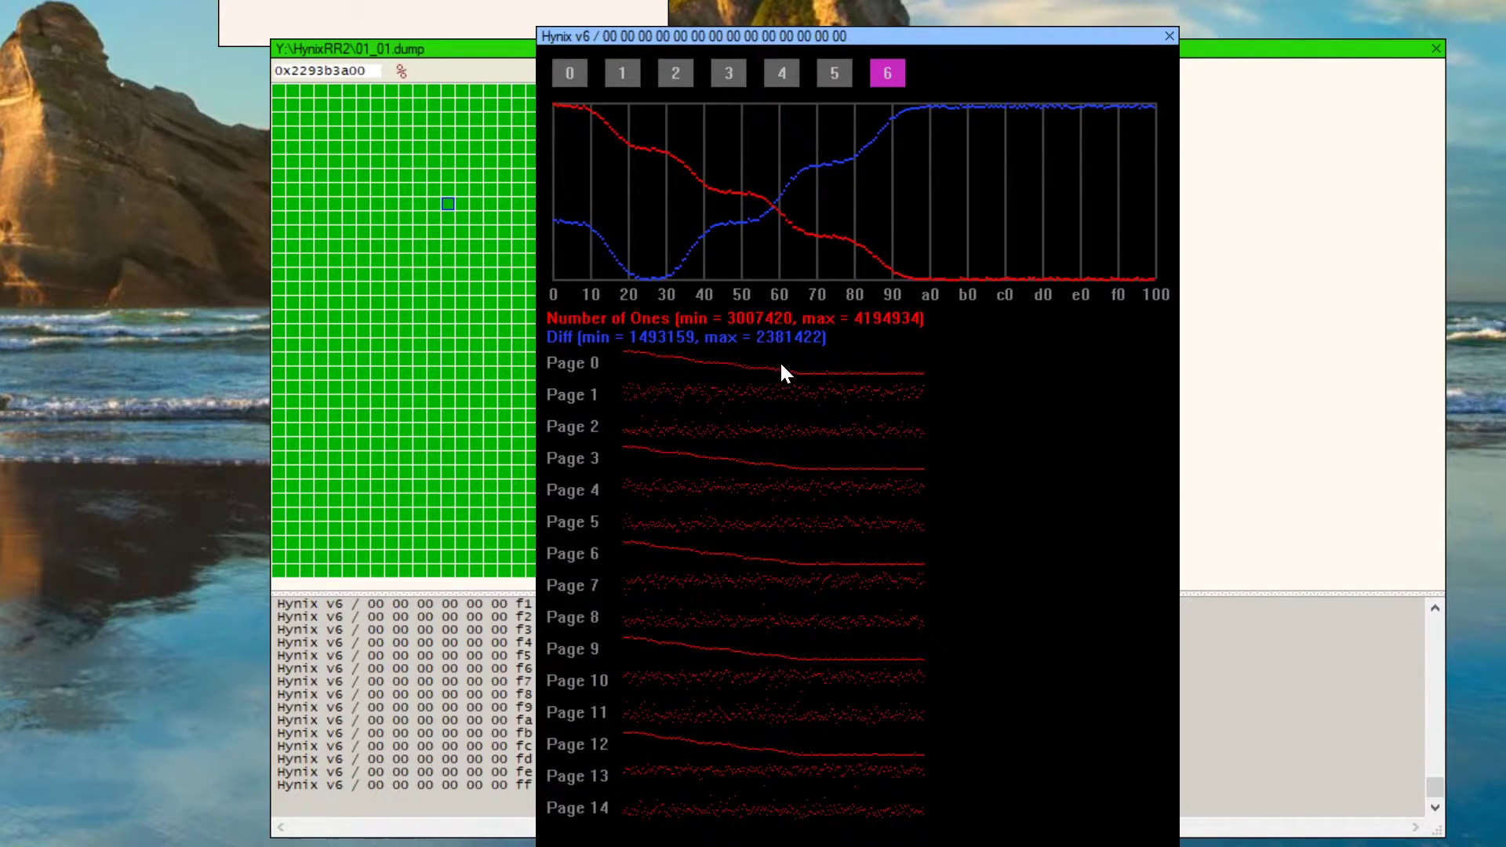
Step through the Number of Ones and Diff curves for registers 2, 4, 0, 5, 1 and 3
left_click(671, 79)
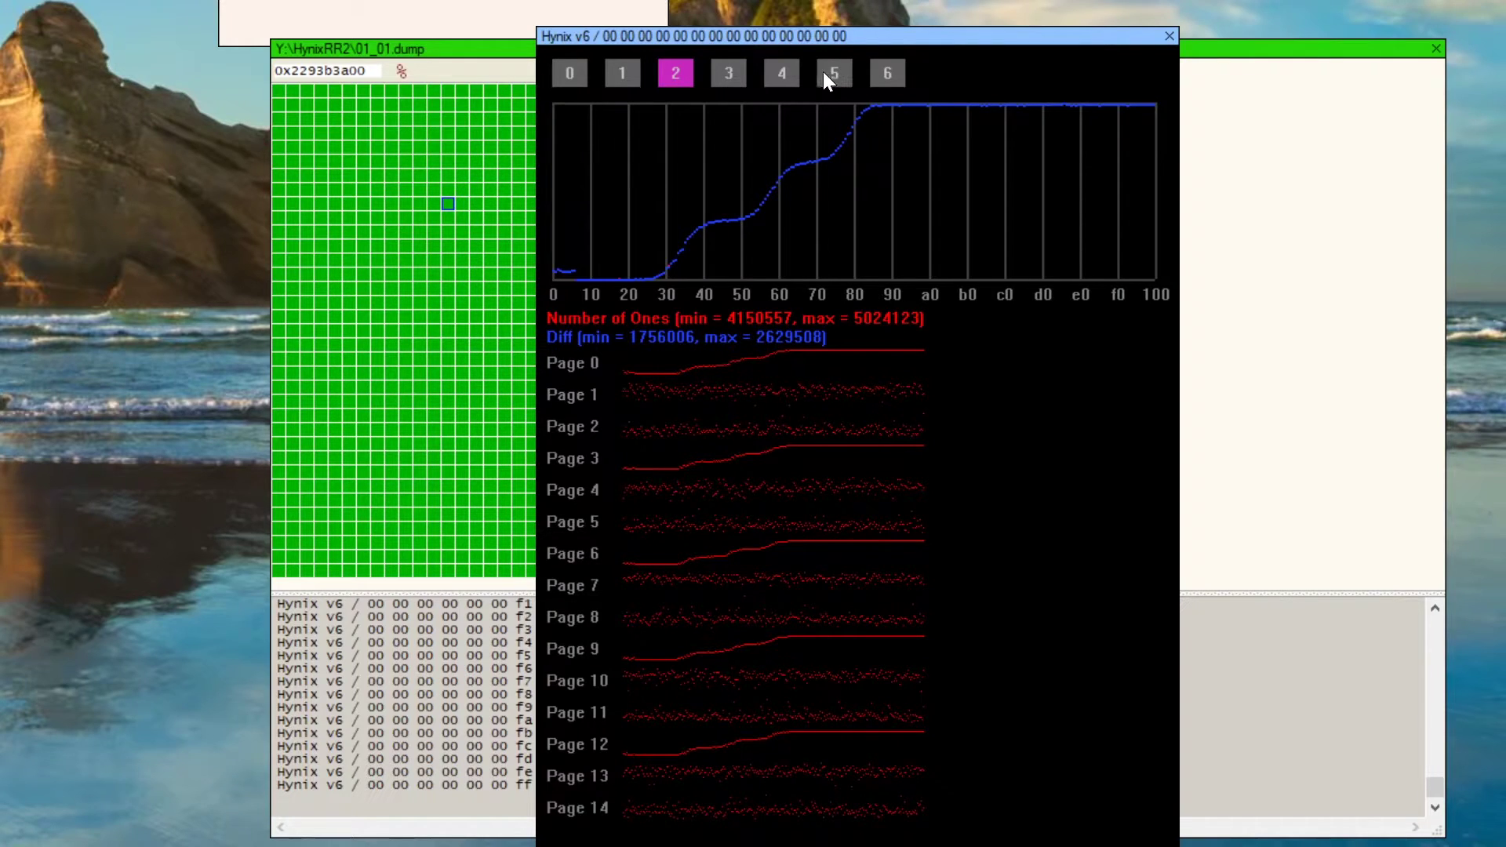
left_click(782, 77)
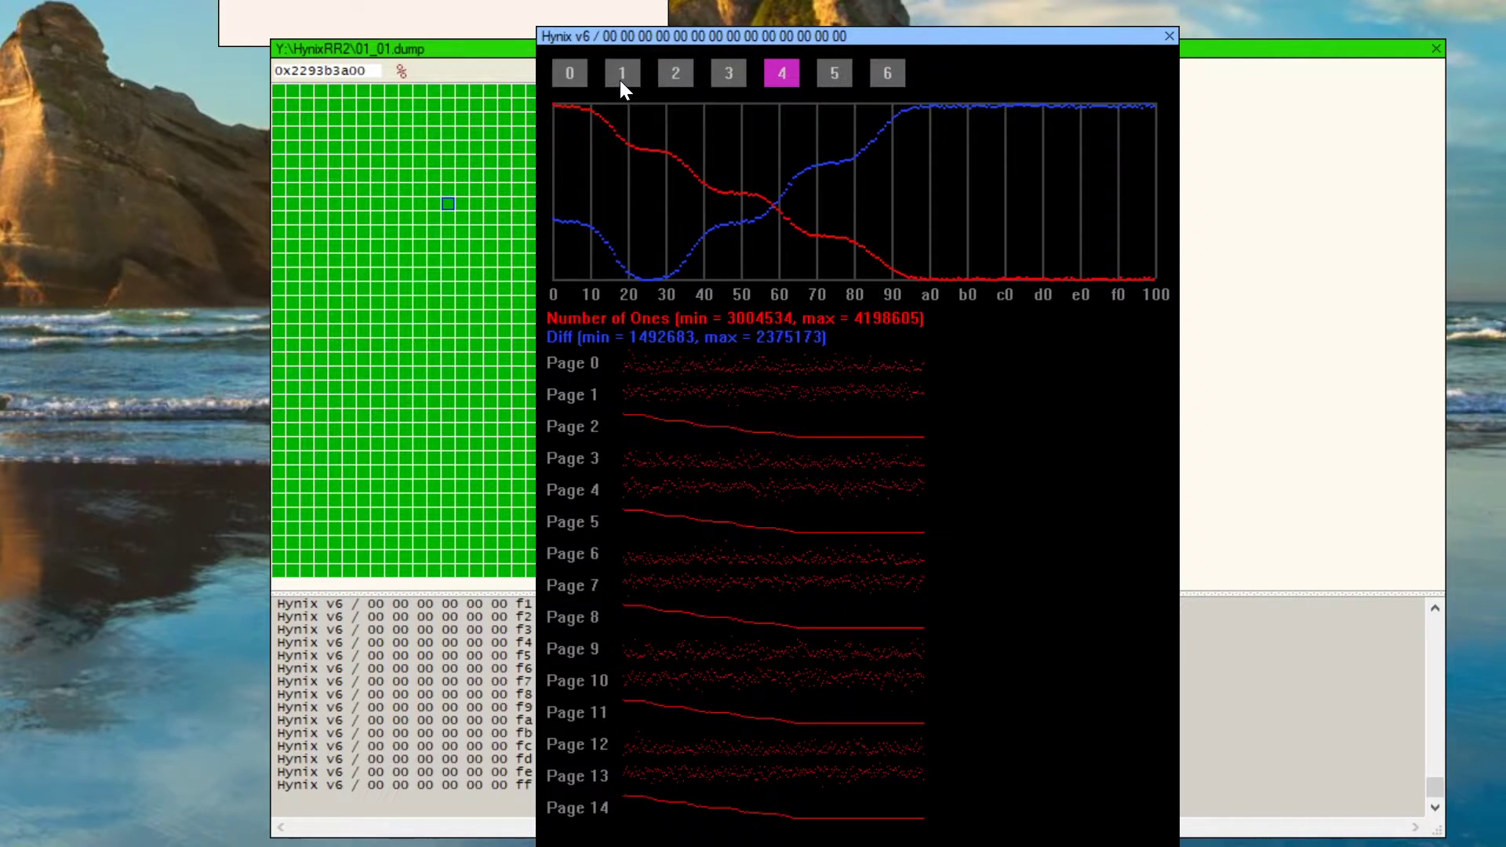
left_click(568, 79)
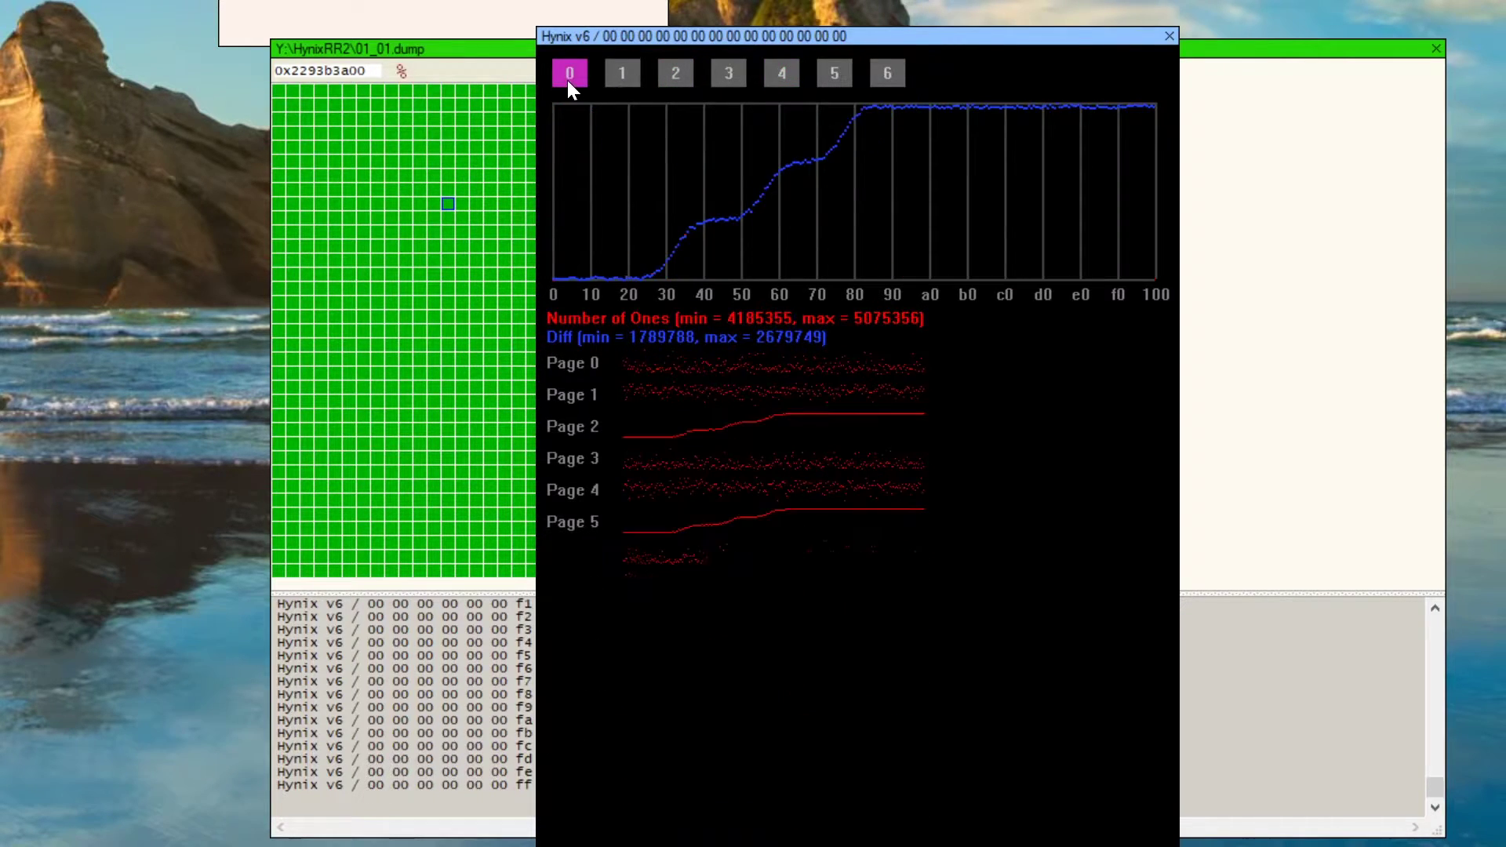
left_click(830, 78)
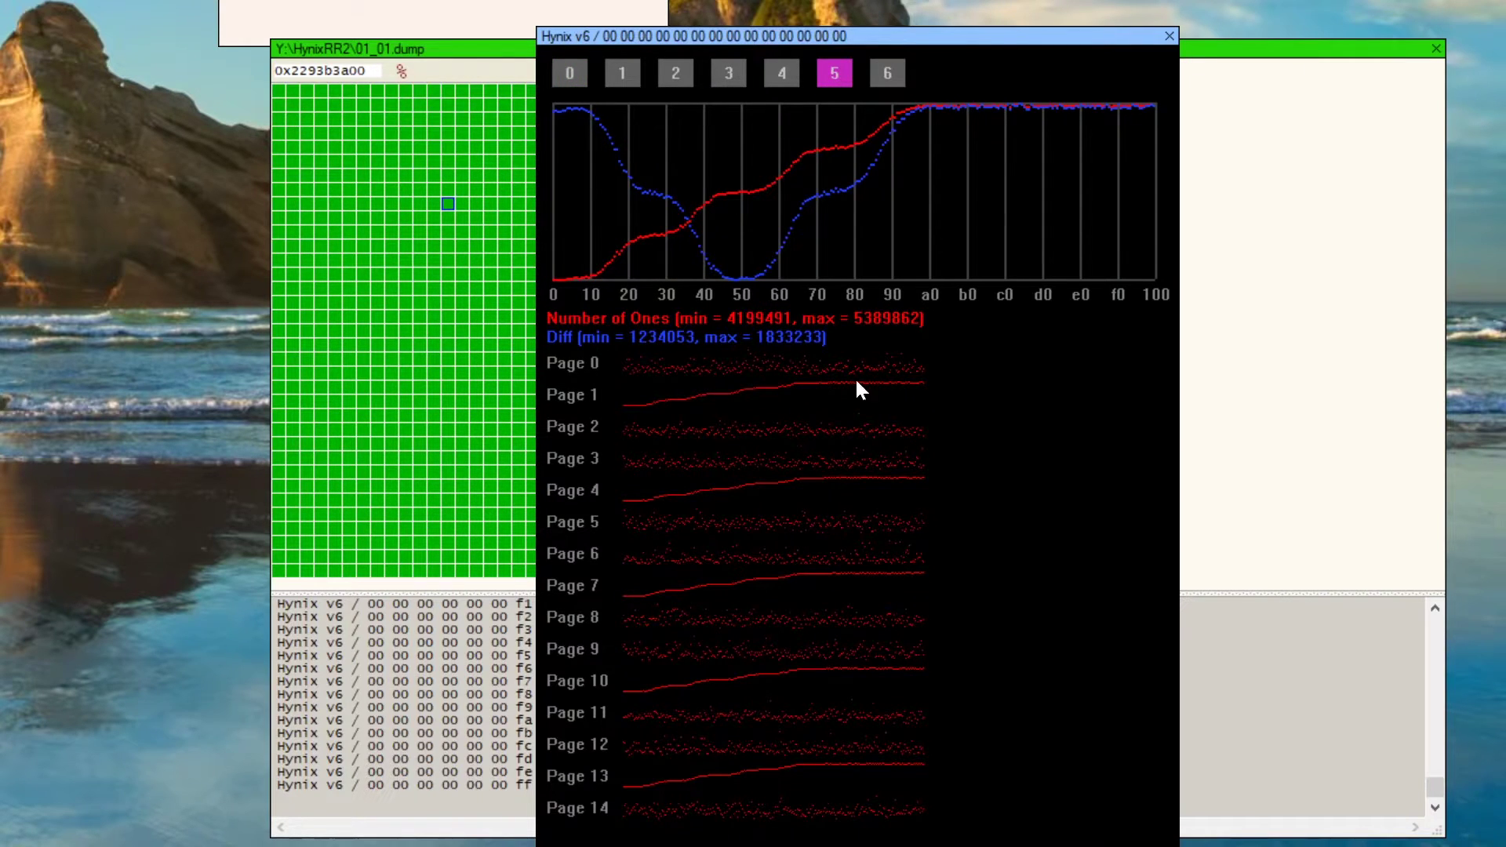
left_click(621, 79)
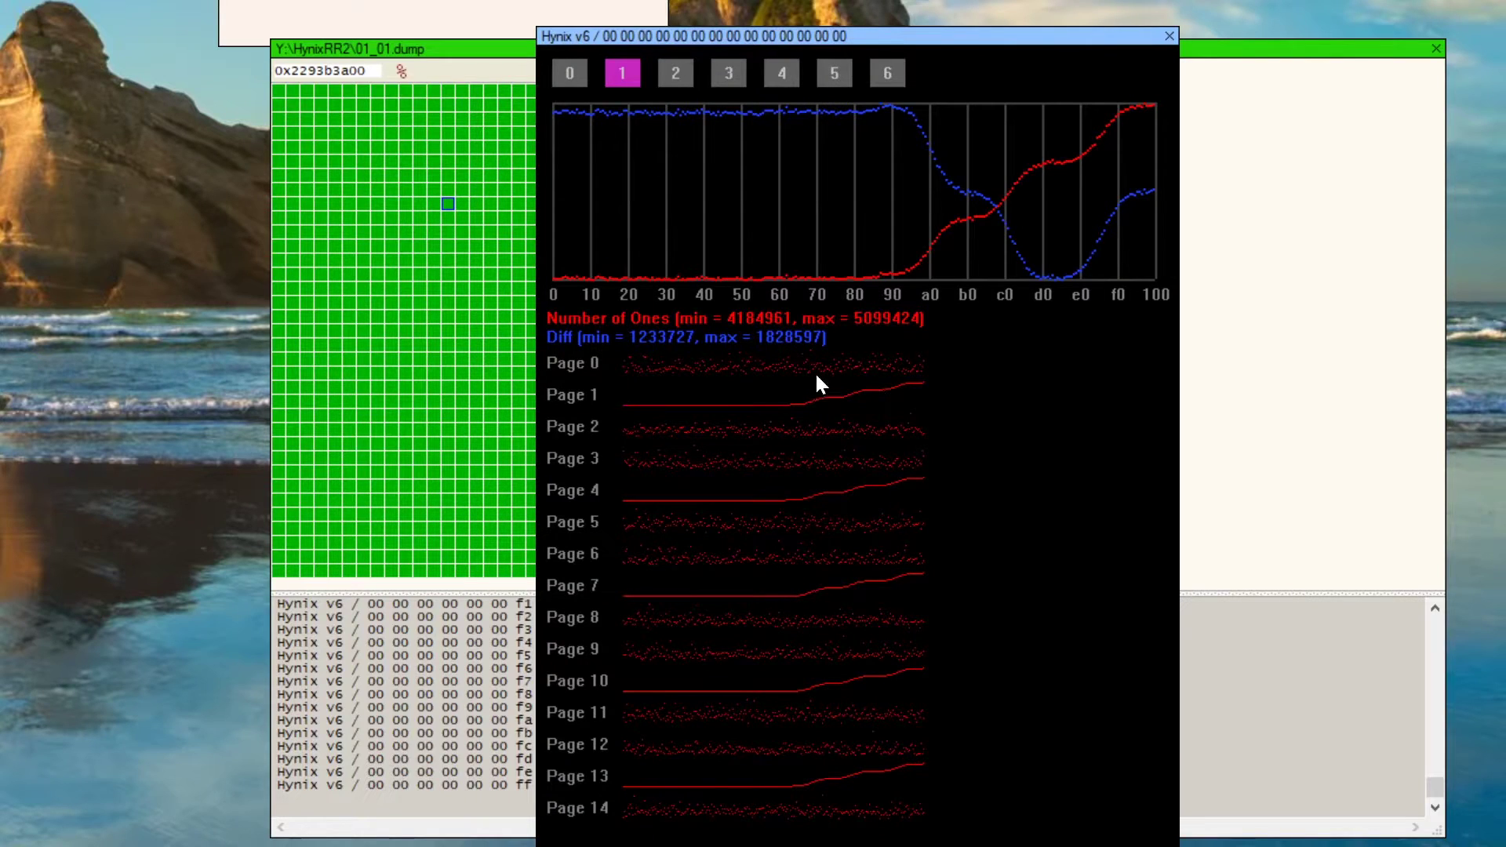
left_click(732, 79)
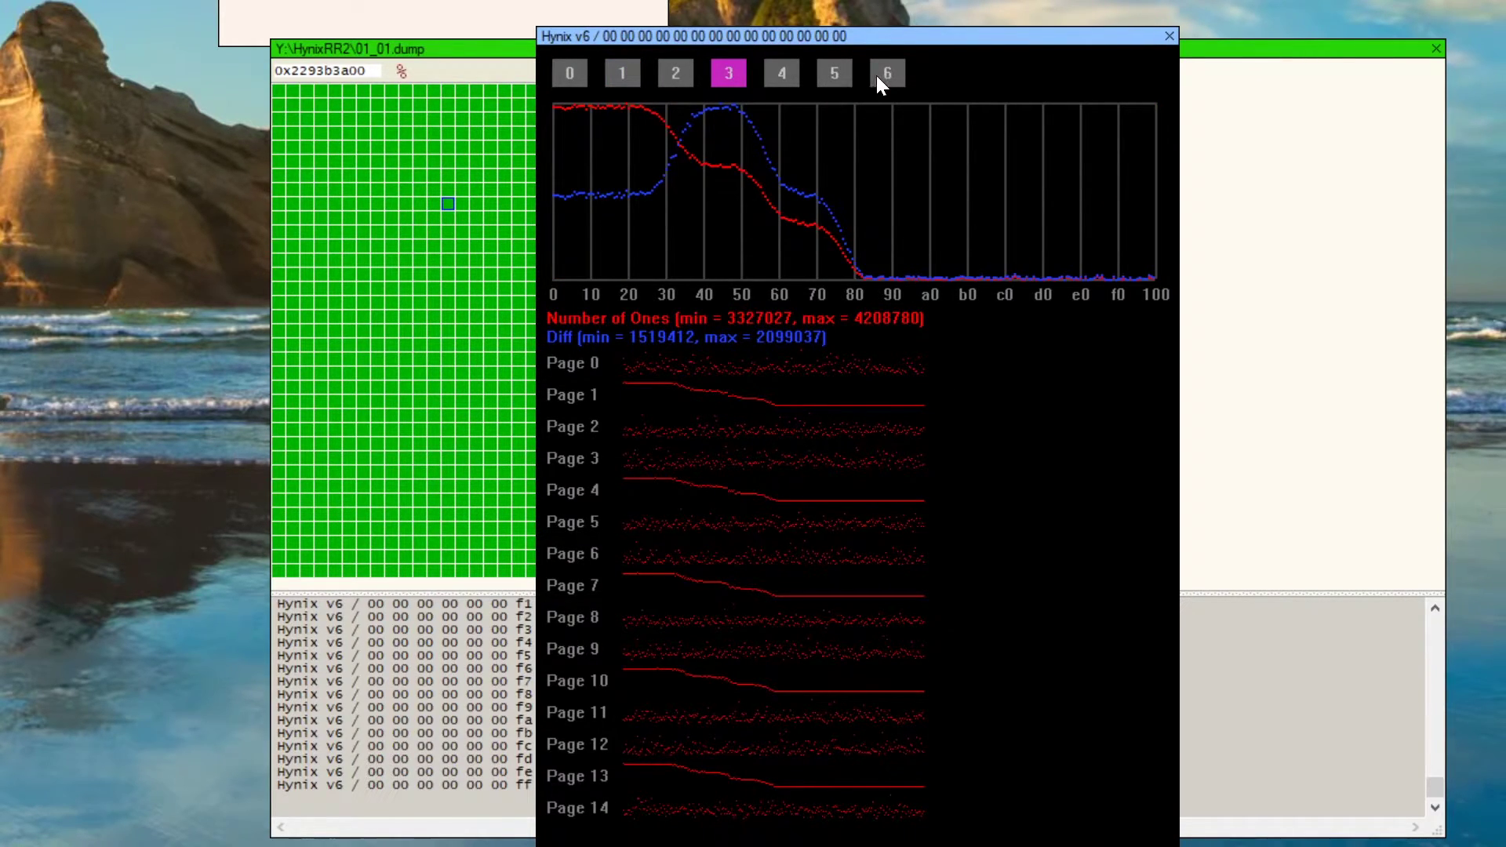
Overlay the Derivative of data curve on the plot, viewing registers 5 and 6
left_click(835, 73)
right_click(779, 161)
left_click(816, 171)
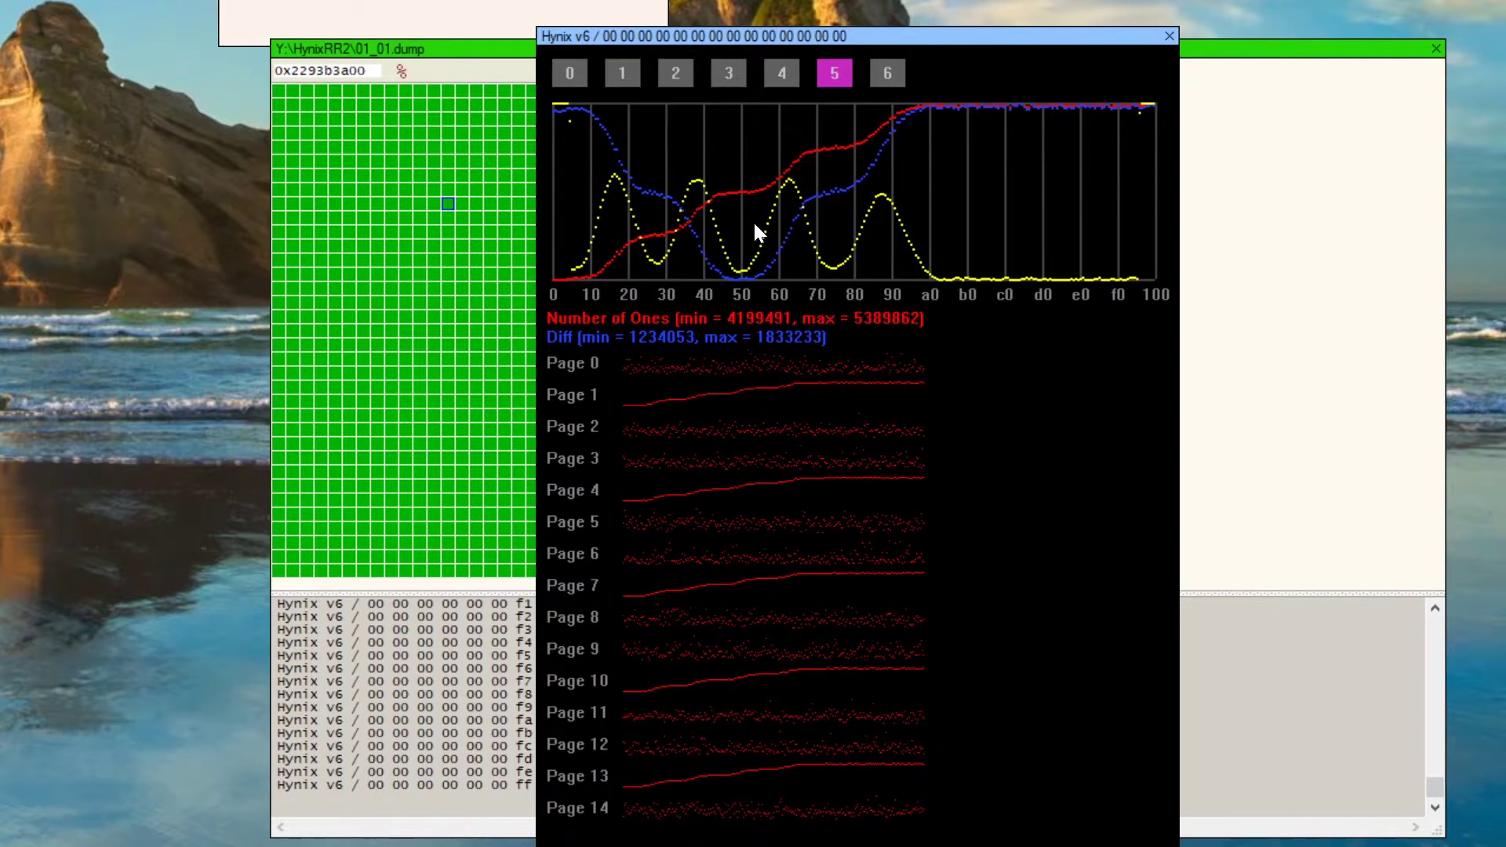
left_click(879, 73)
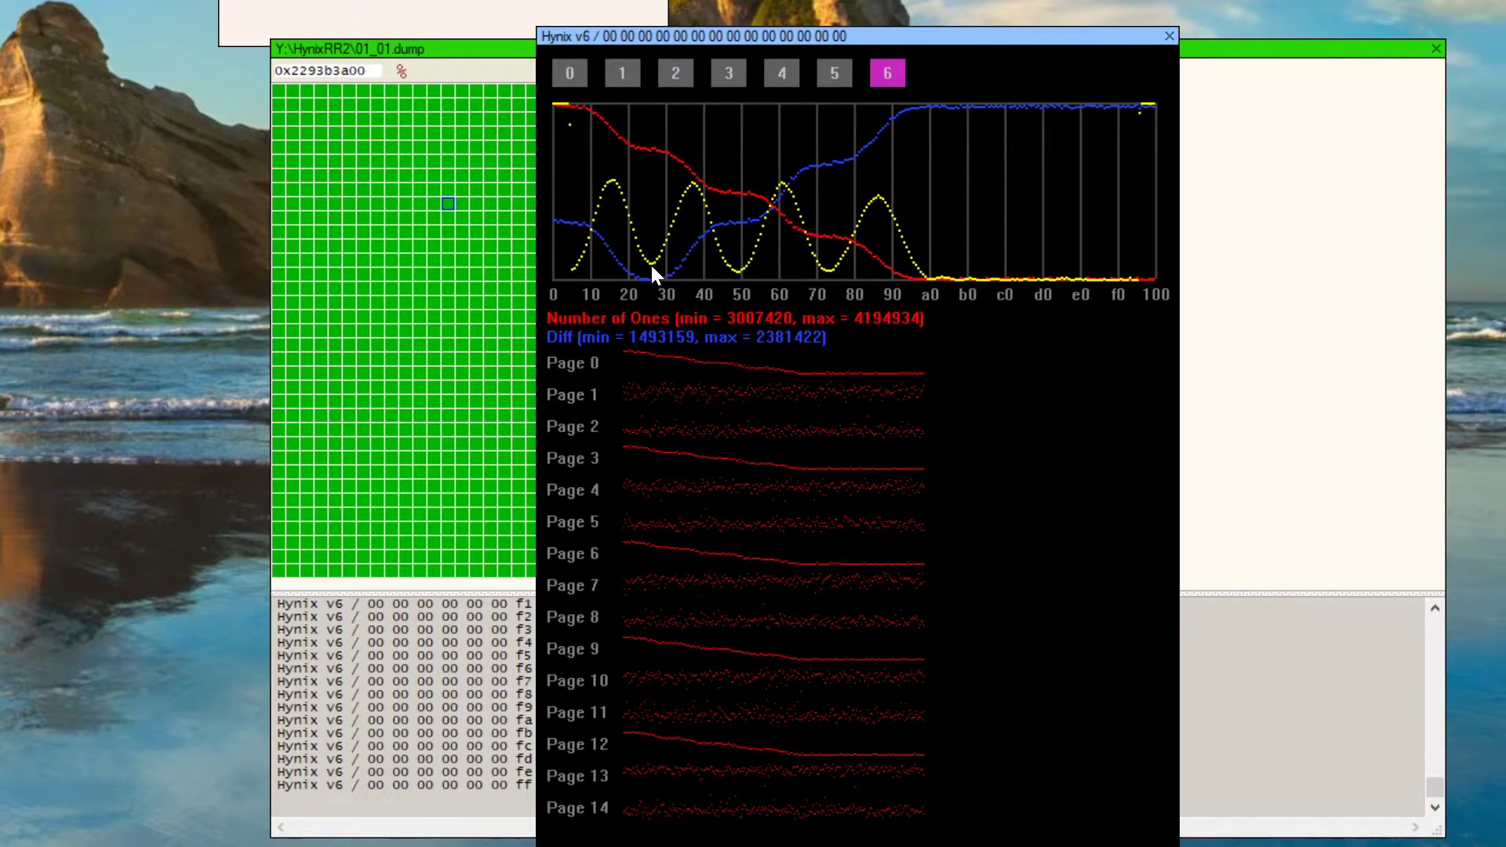
Replace the Hynix v6 retry value with the last log line, its ff byte changed to 00
left_click(1255, 196)
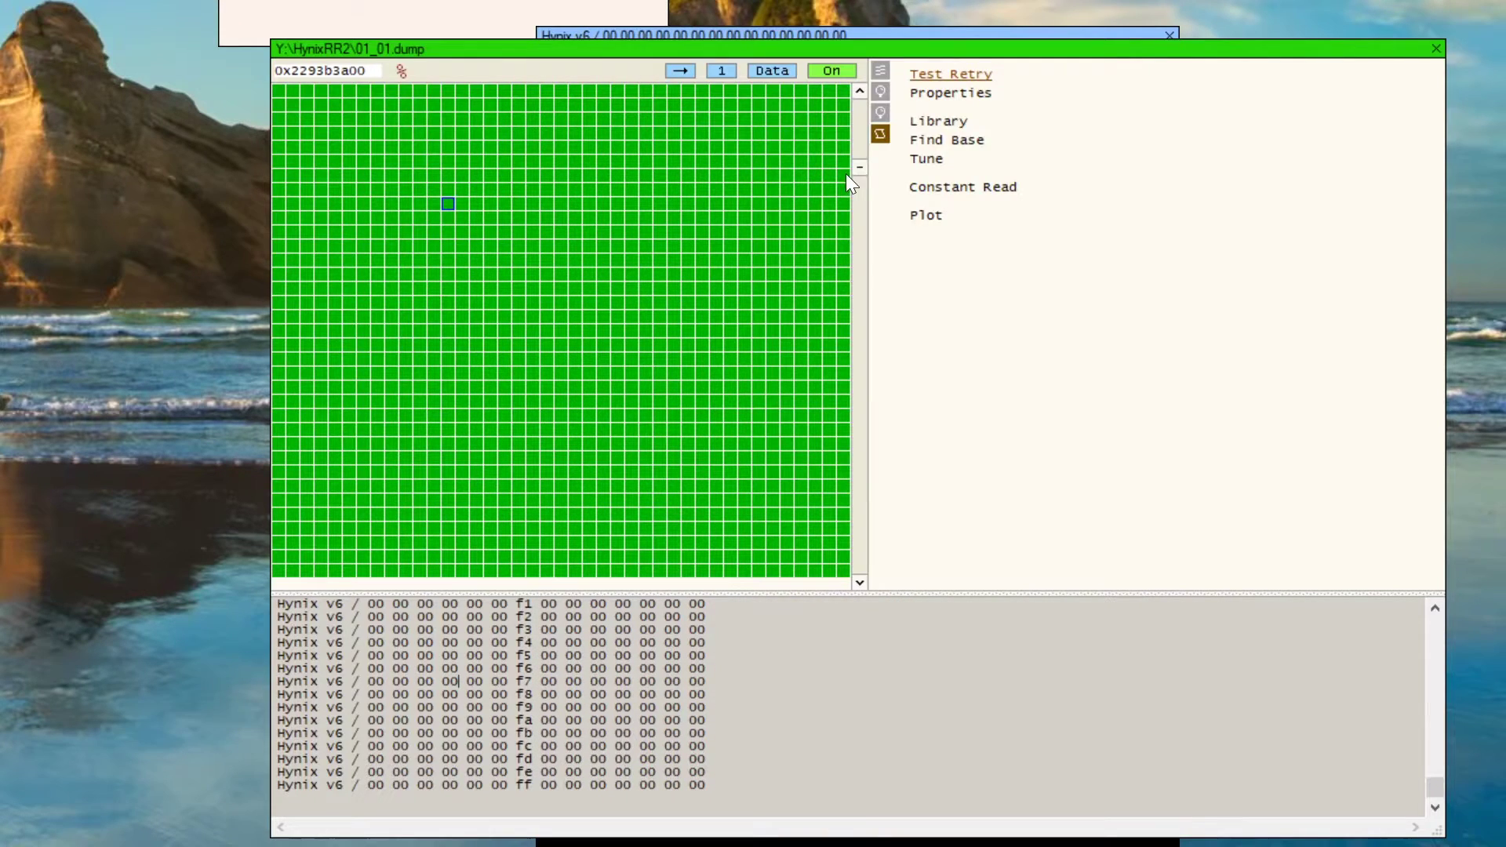
left_click(949, 73)
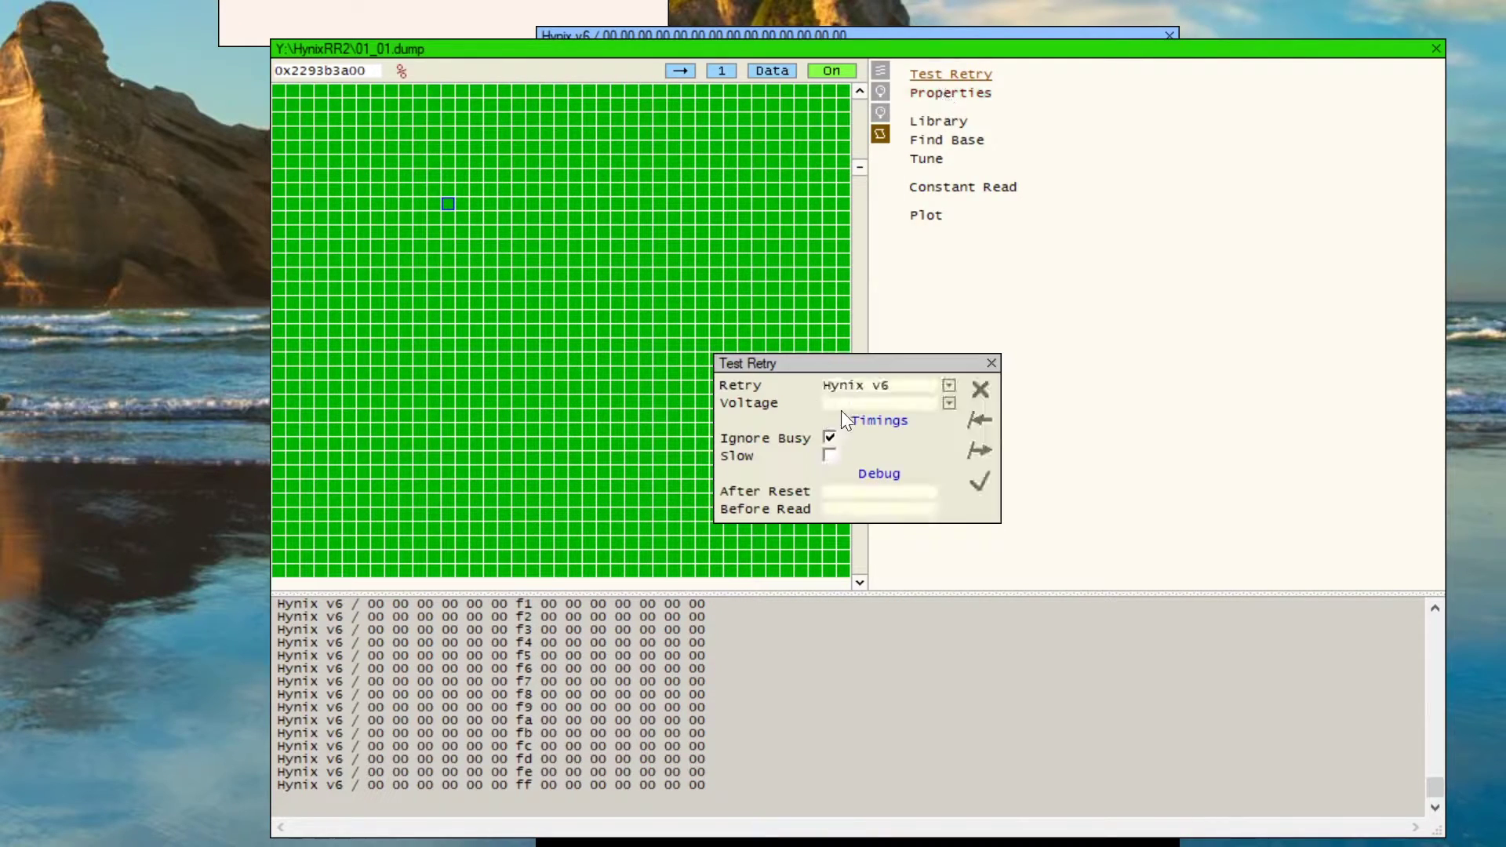
left_click(991, 363)
double_click(697, 784)
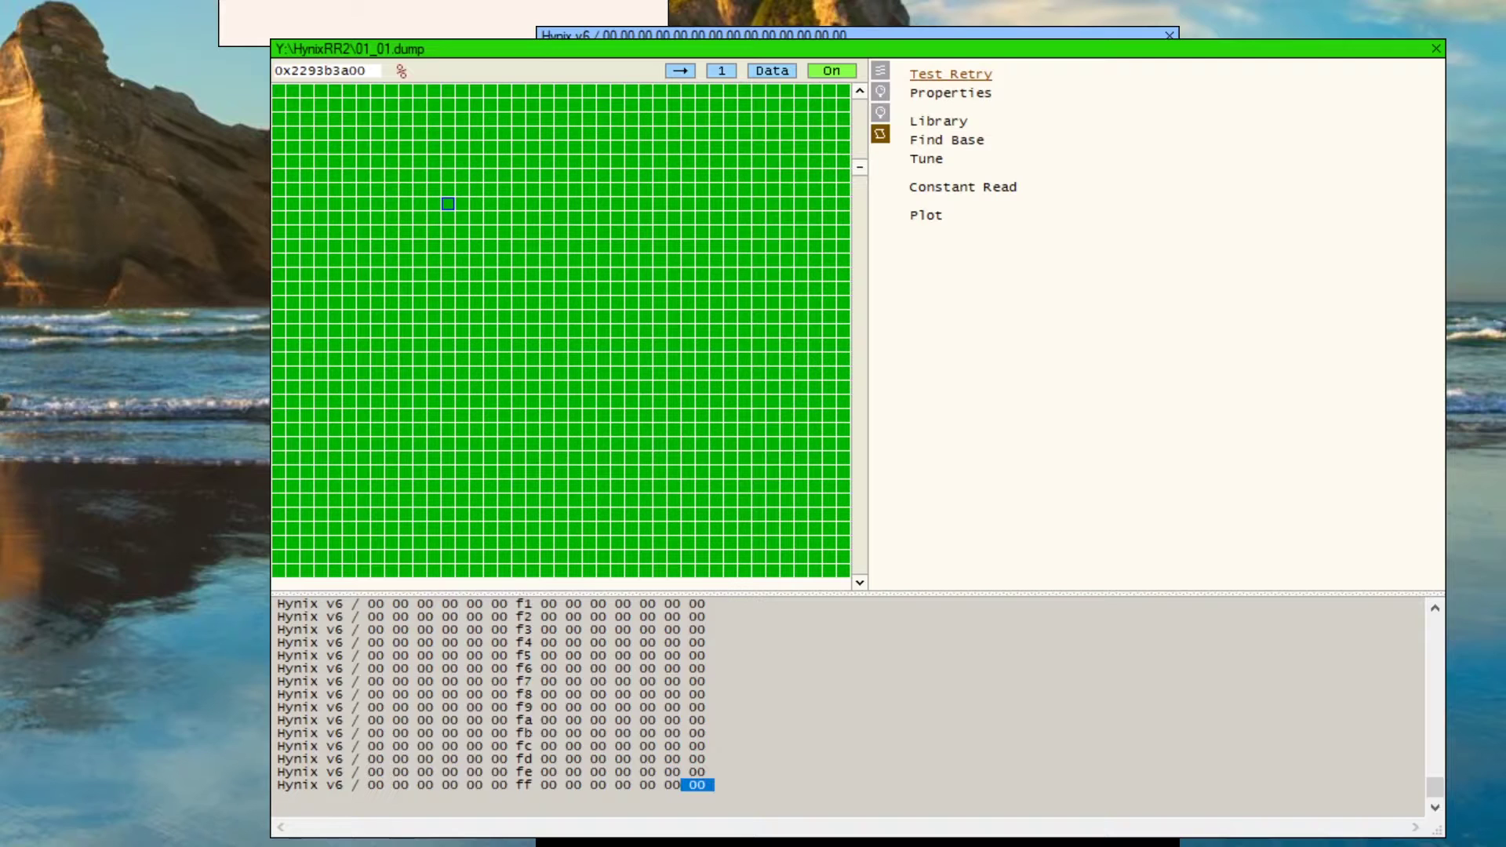
left_click(697, 785)
double_click(523, 784)
type("00")
key("shift+Home")
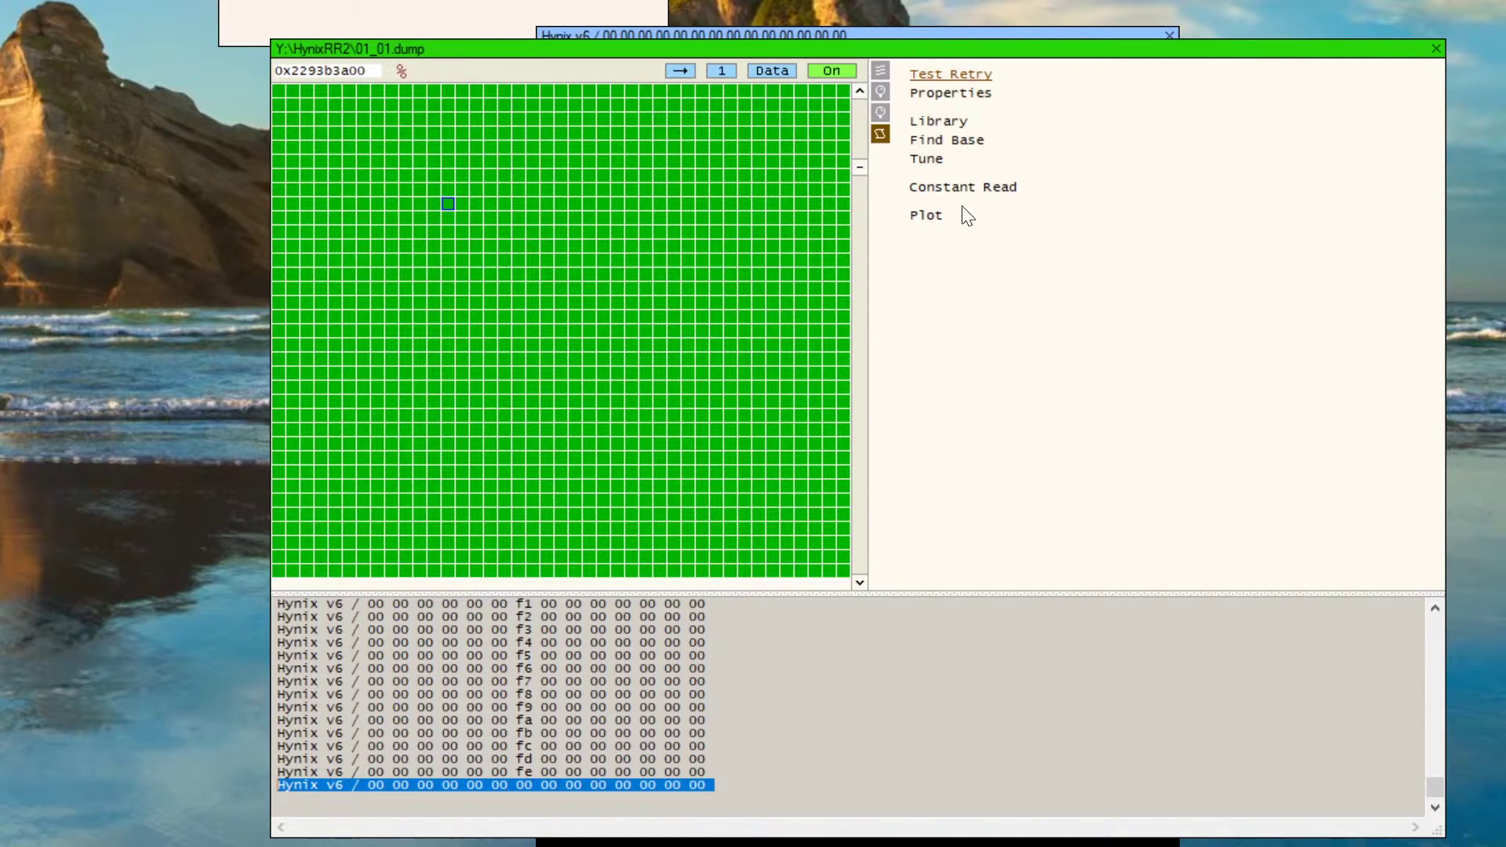
left_click(941, 73)
left_click_drag(920, 376, 590, 347)
key("Delete")
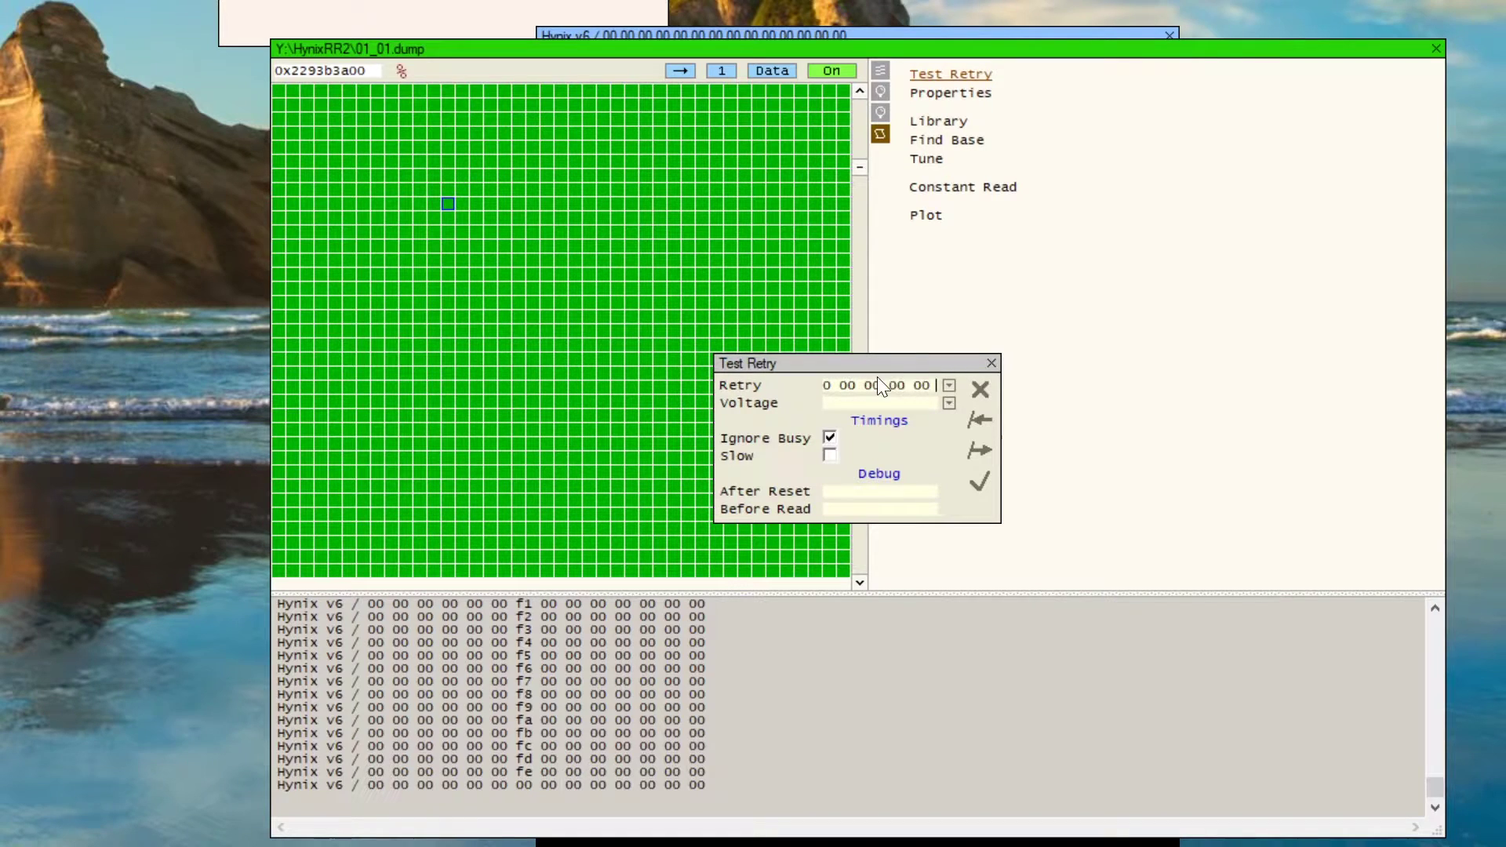
left_click(977, 421)
left_click(950, 74)
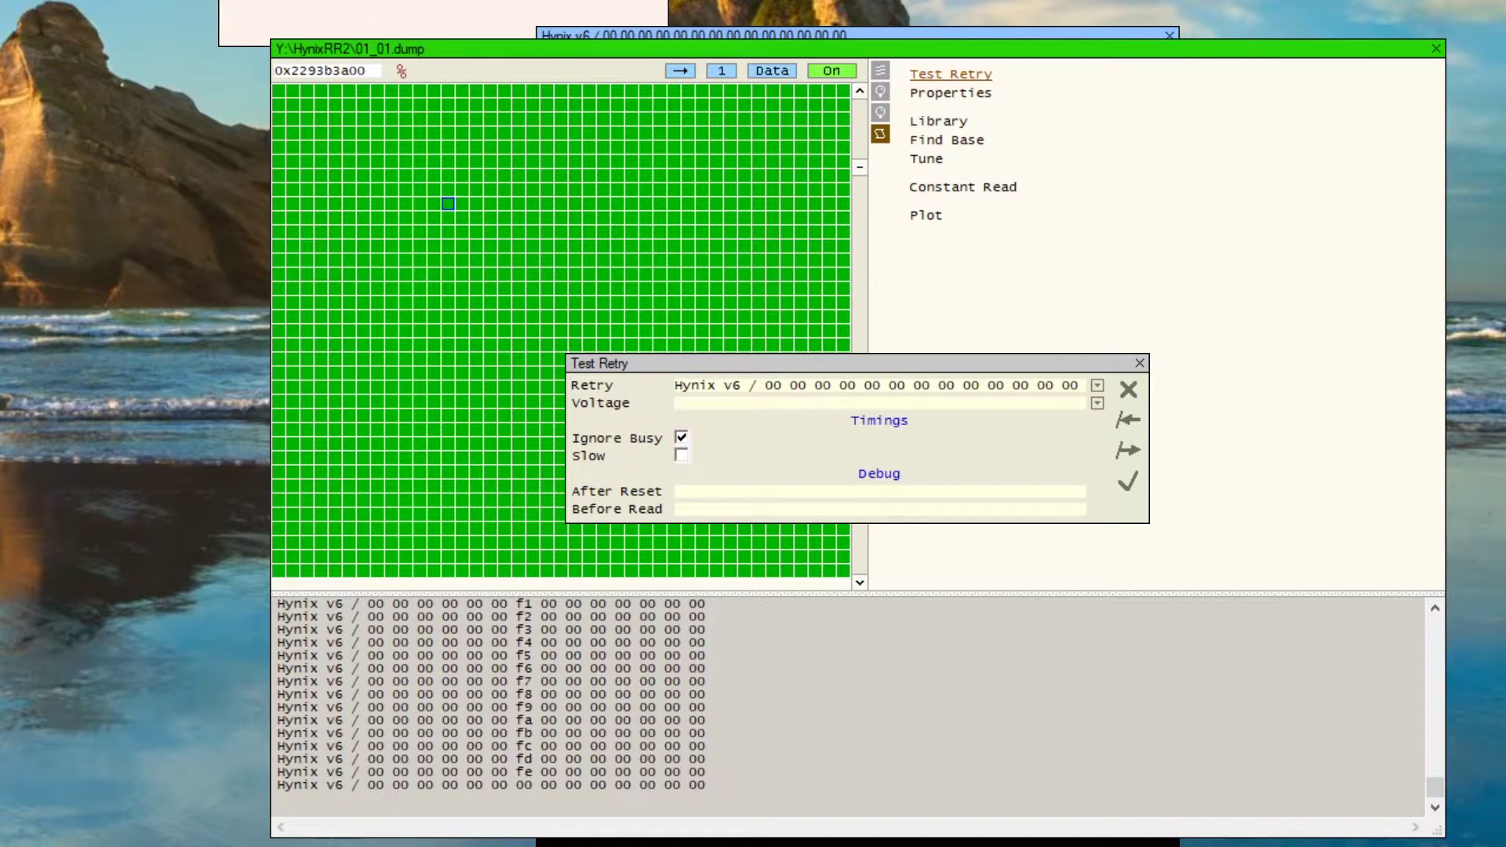
Set register 6's byte of the retry value to 28 and apply it
left_click(893, 34)
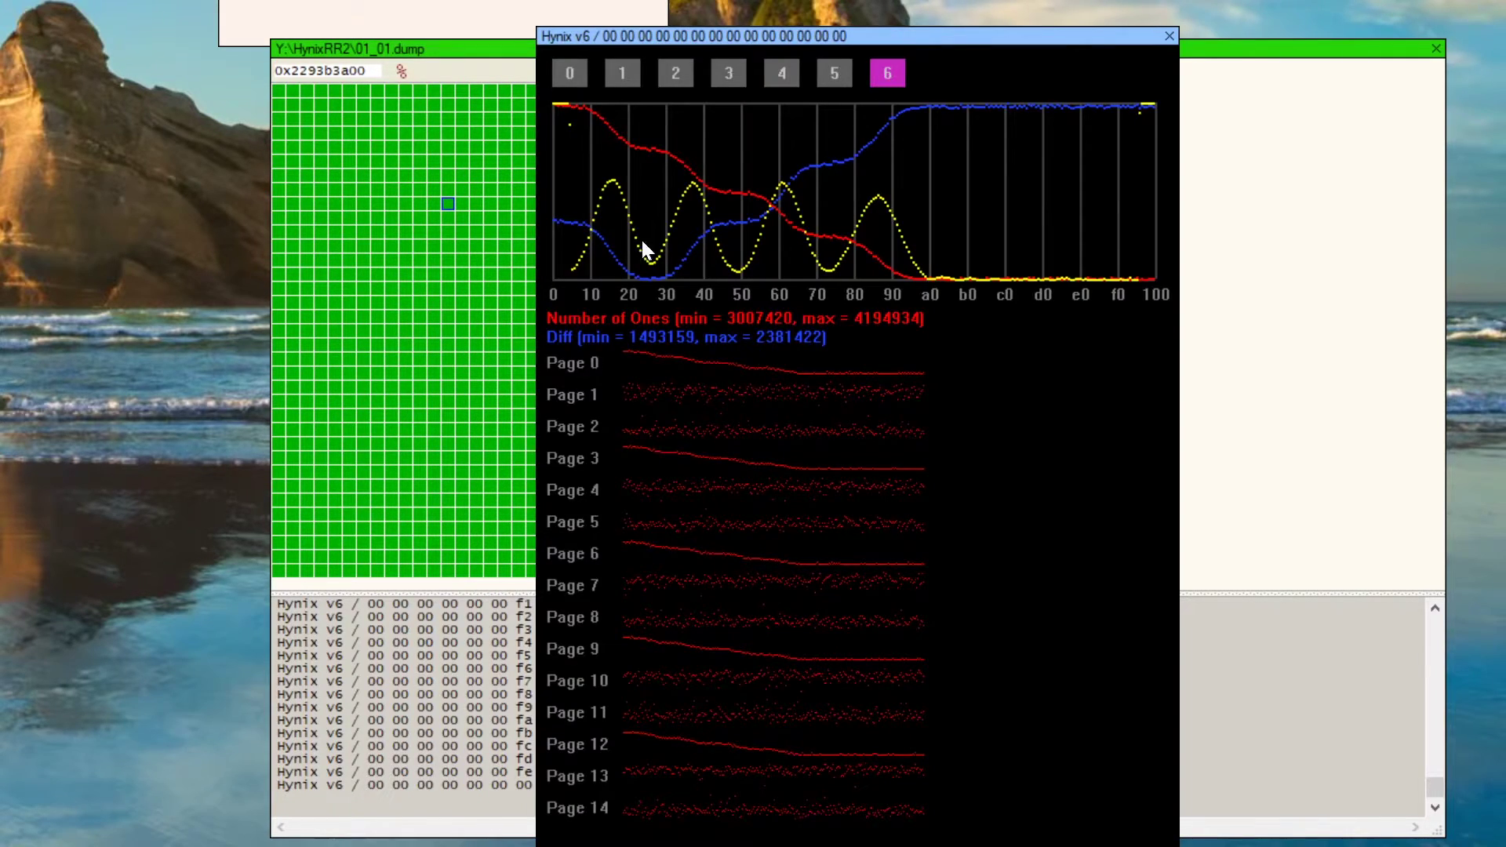
key("alt+Tab")
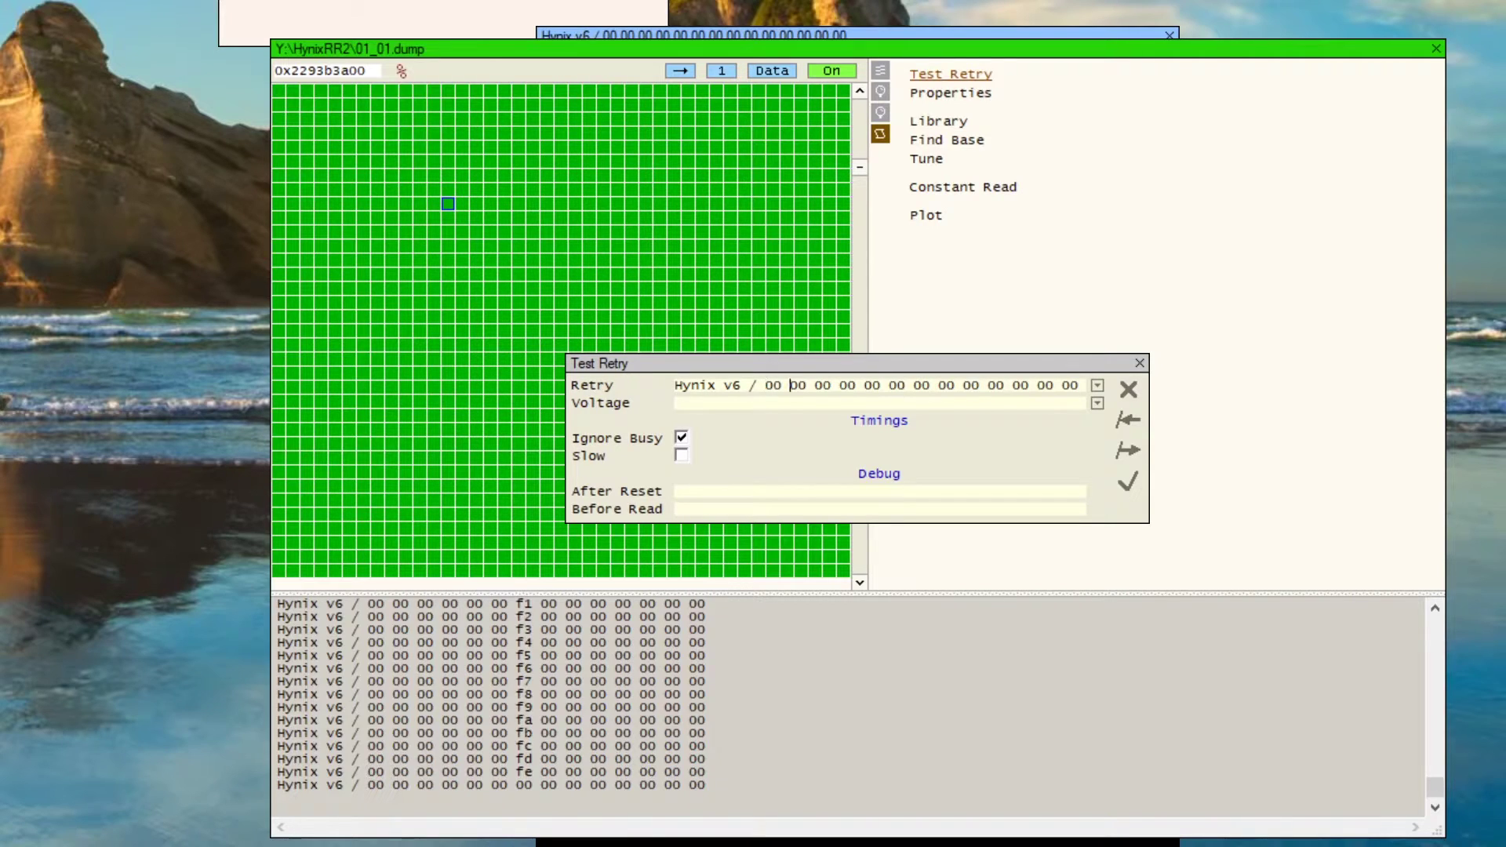
key("Right")
key("Right")
key("Right")
key("Right")
key("Right")
key("Right")
key("Right")
key("Right")
key("shift+Right")
key("shift+Right")
type("28")
left_click(789, 32)
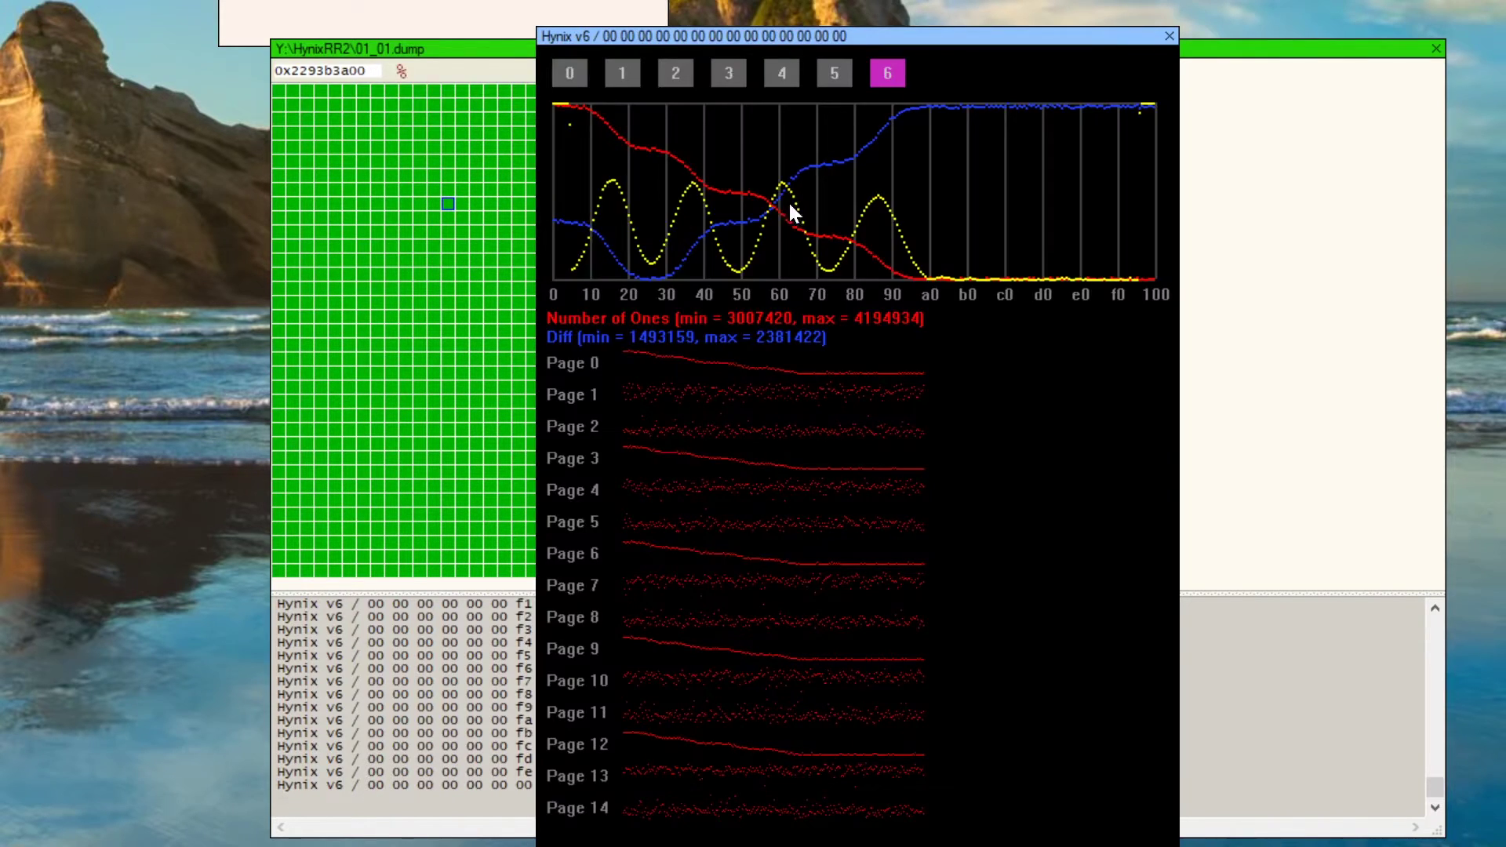
left_click(481, 309)
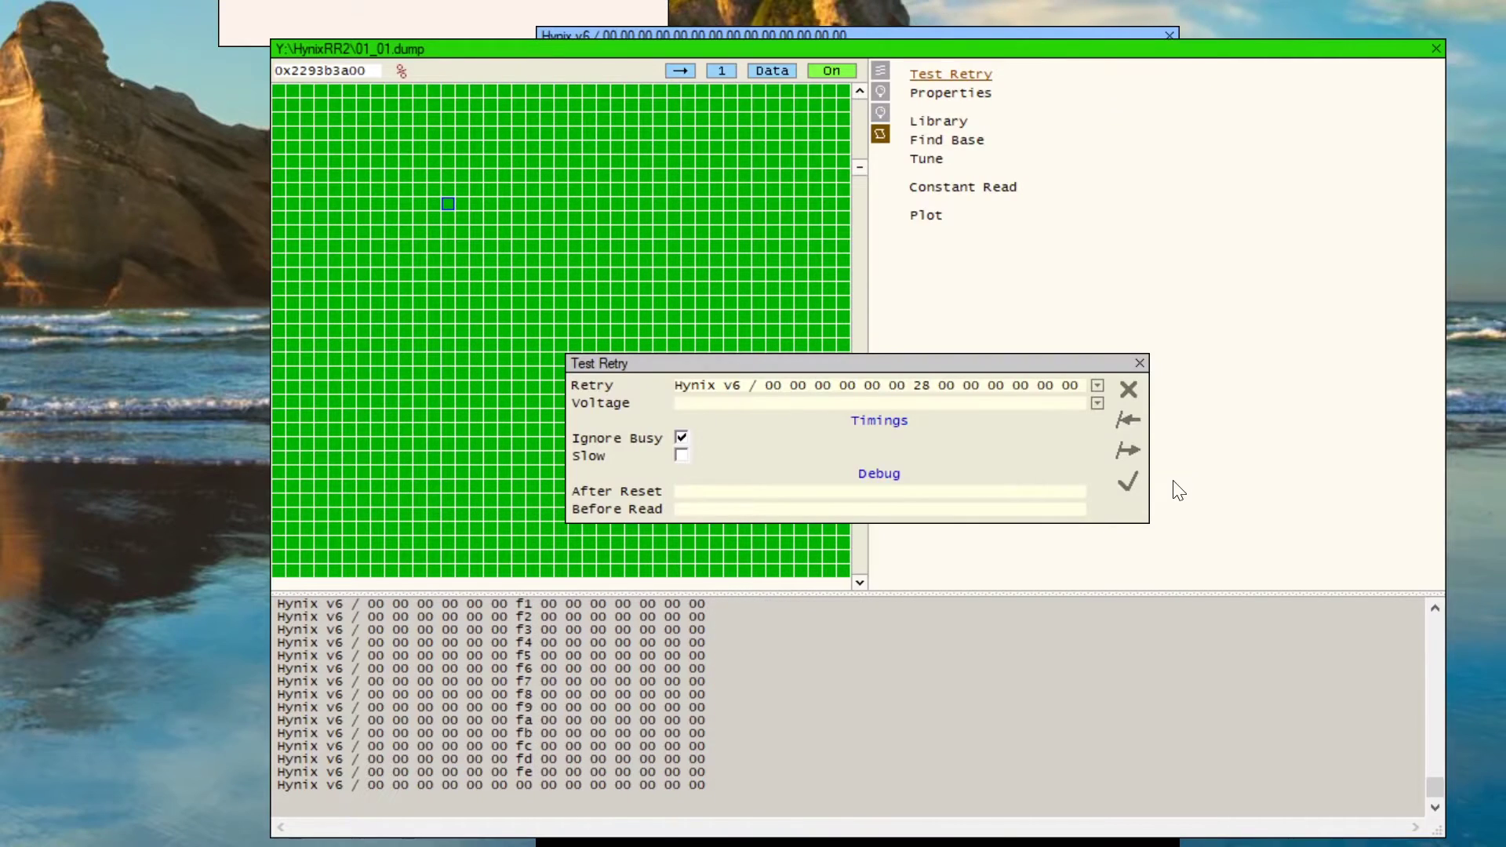
Set Regs to 2 in the Tune settings after checking register 2's plot
left_click(1127, 477)
left_click(925, 159)
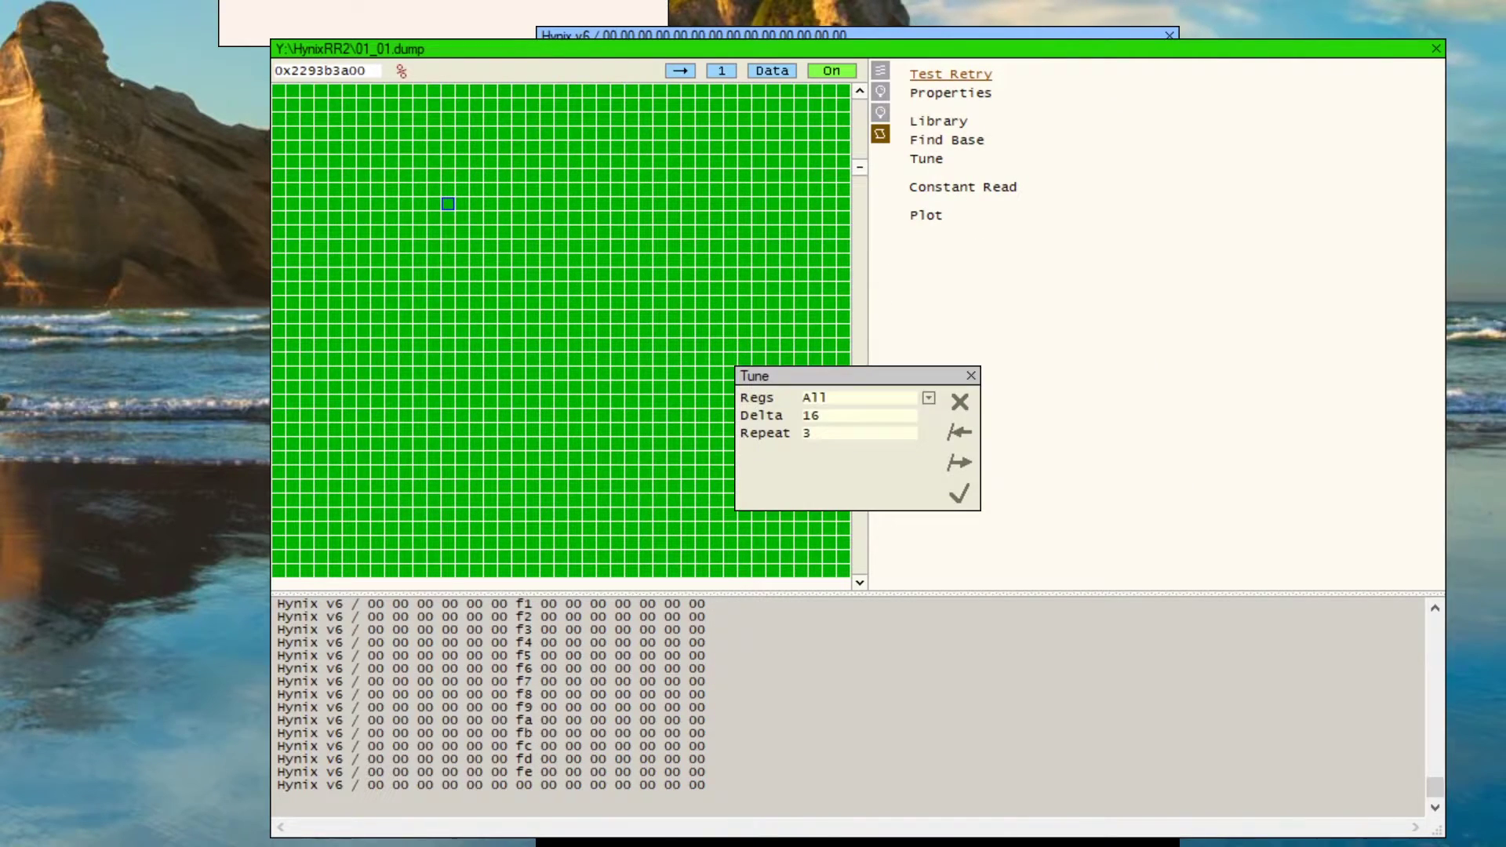
type("2")
left_click(938, 36)
left_click(676, 75)
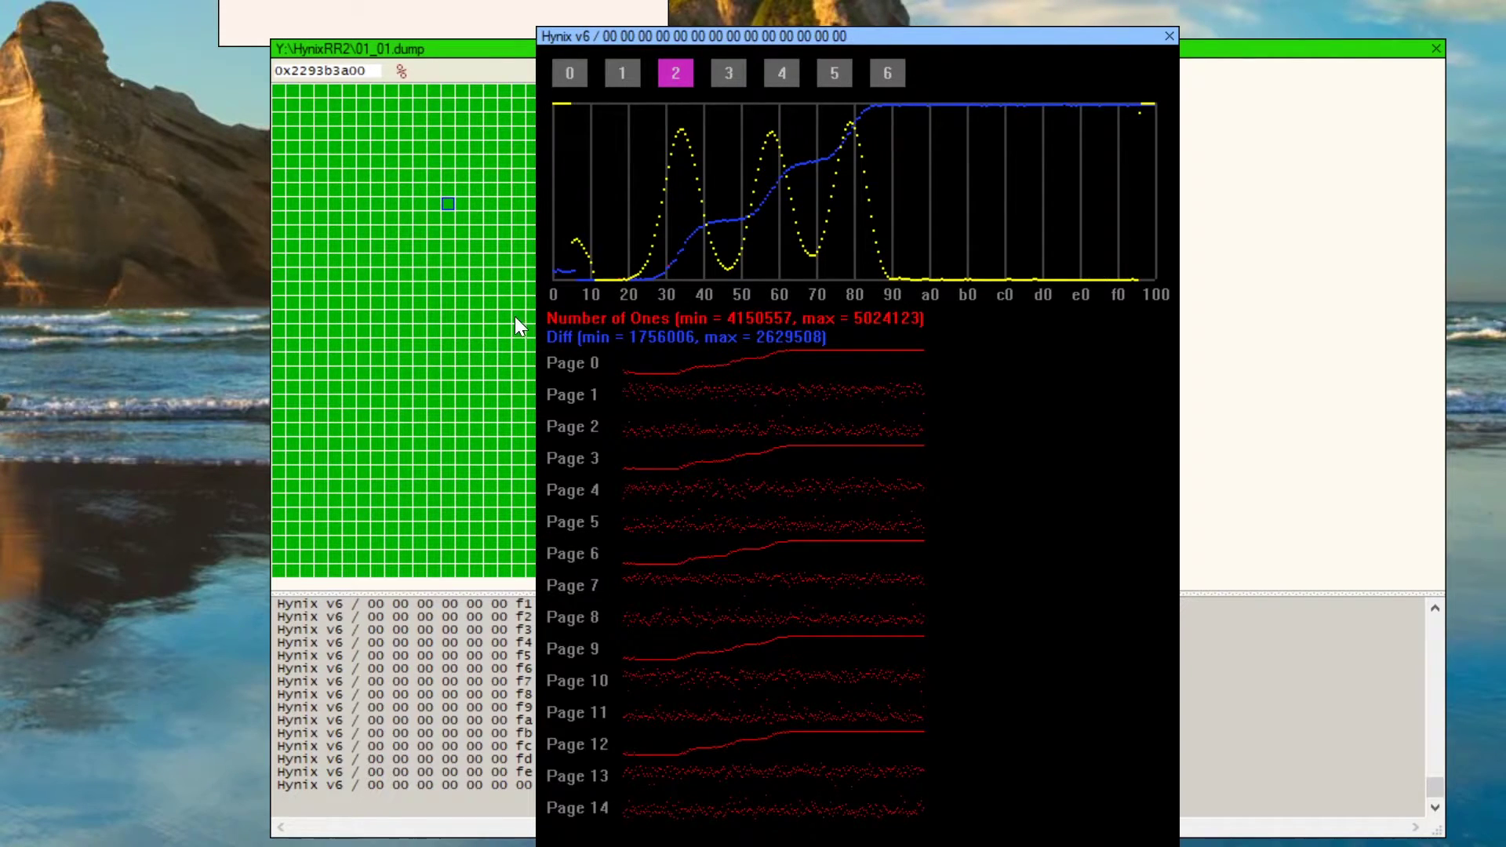
left_click(464, 324)
Set Delta 128 and Repeat 1, start the register 2 tune, then cancel it
key("shift+Home")
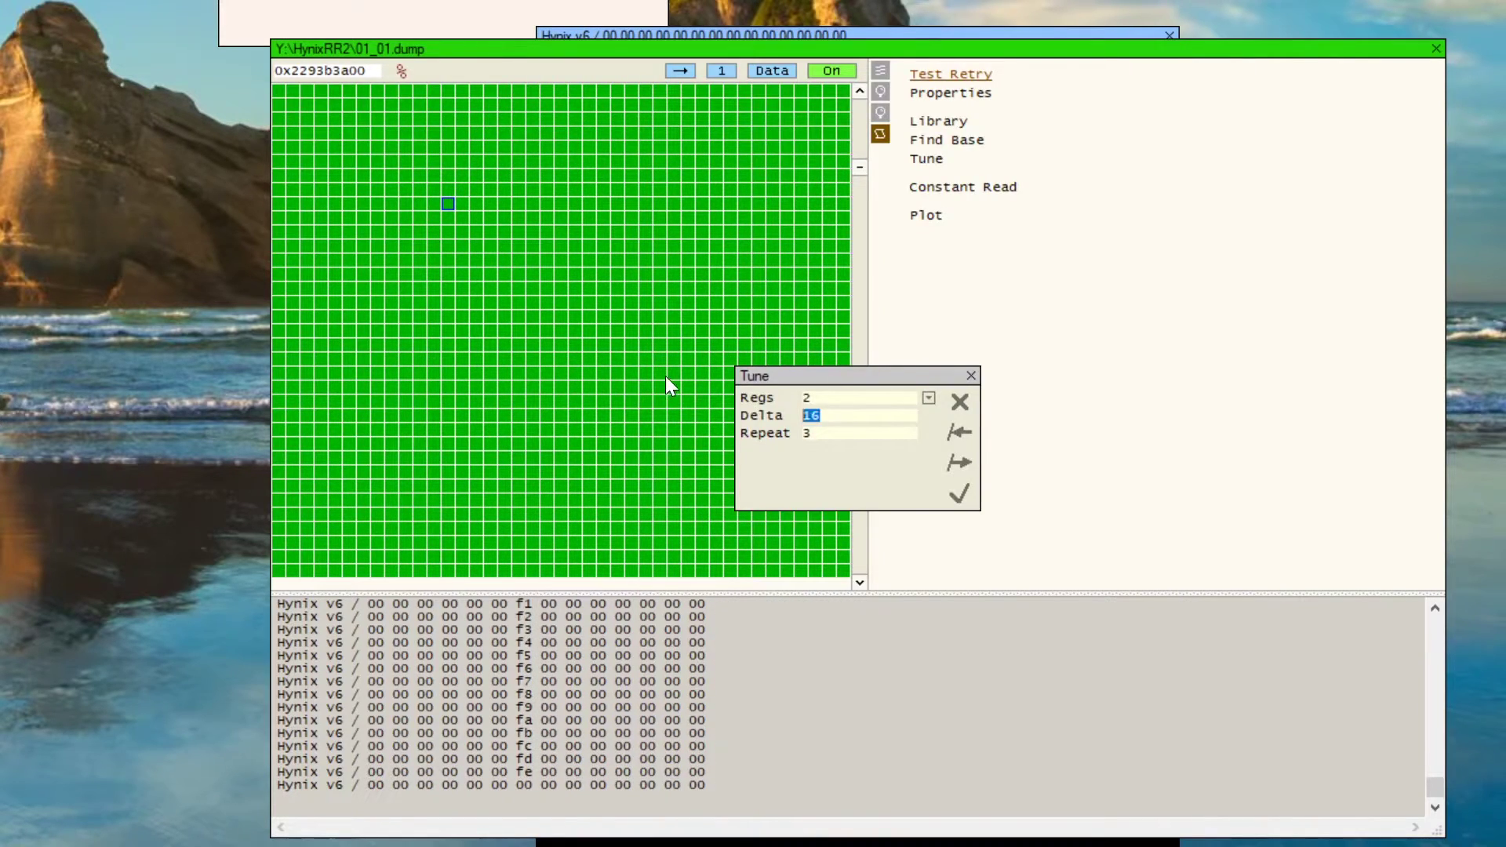
type("128")
key("Tab")
type("1")
key("shift+Tab")
left_click(811, 398)
left_click(957, 493)
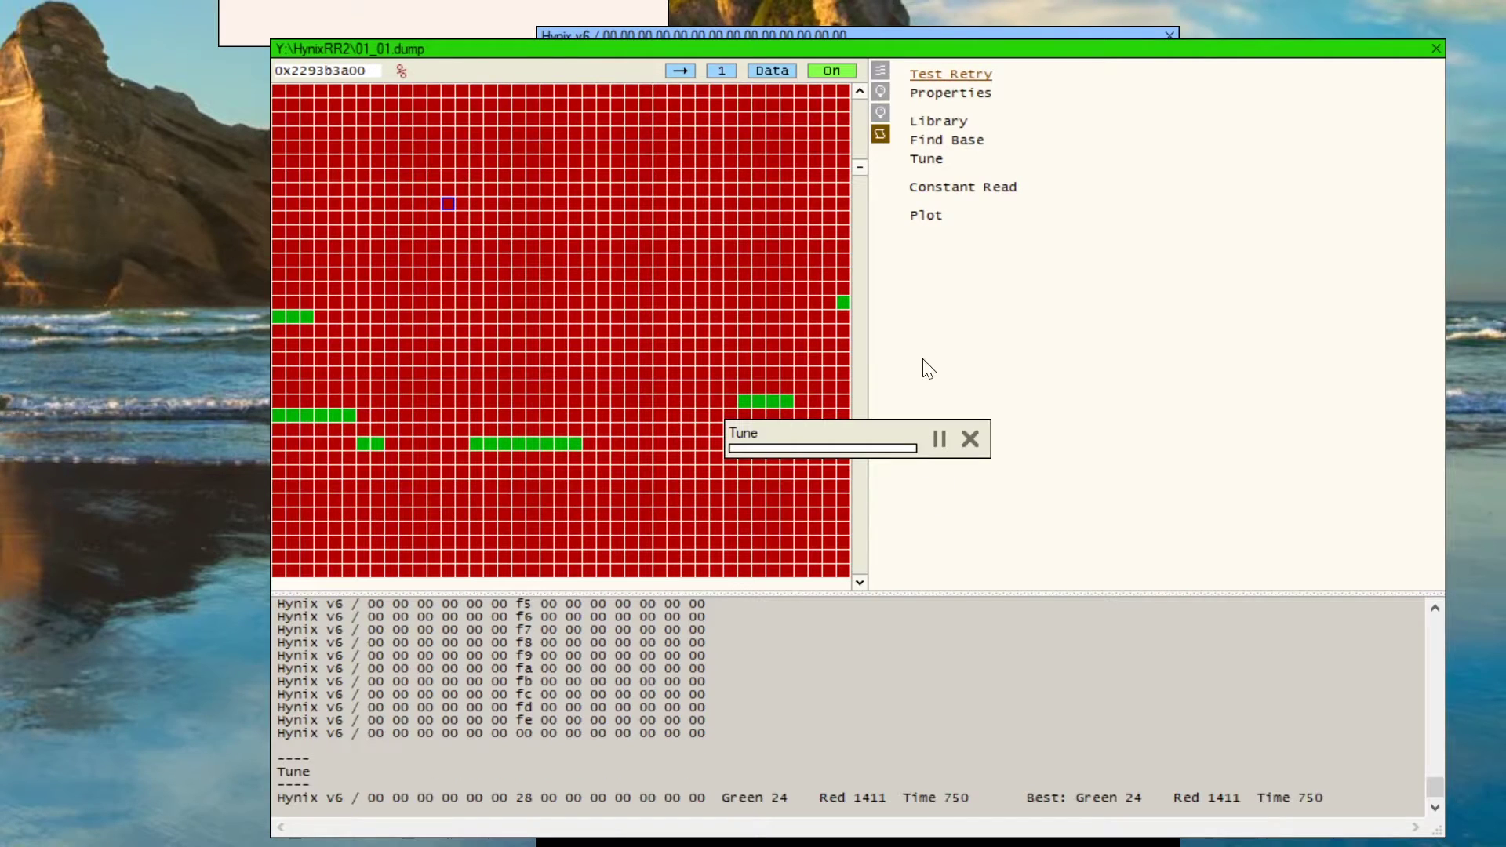
left_click(972, 439)
Check the retry value and set the toolbar count to 6
left_click(947, 95)
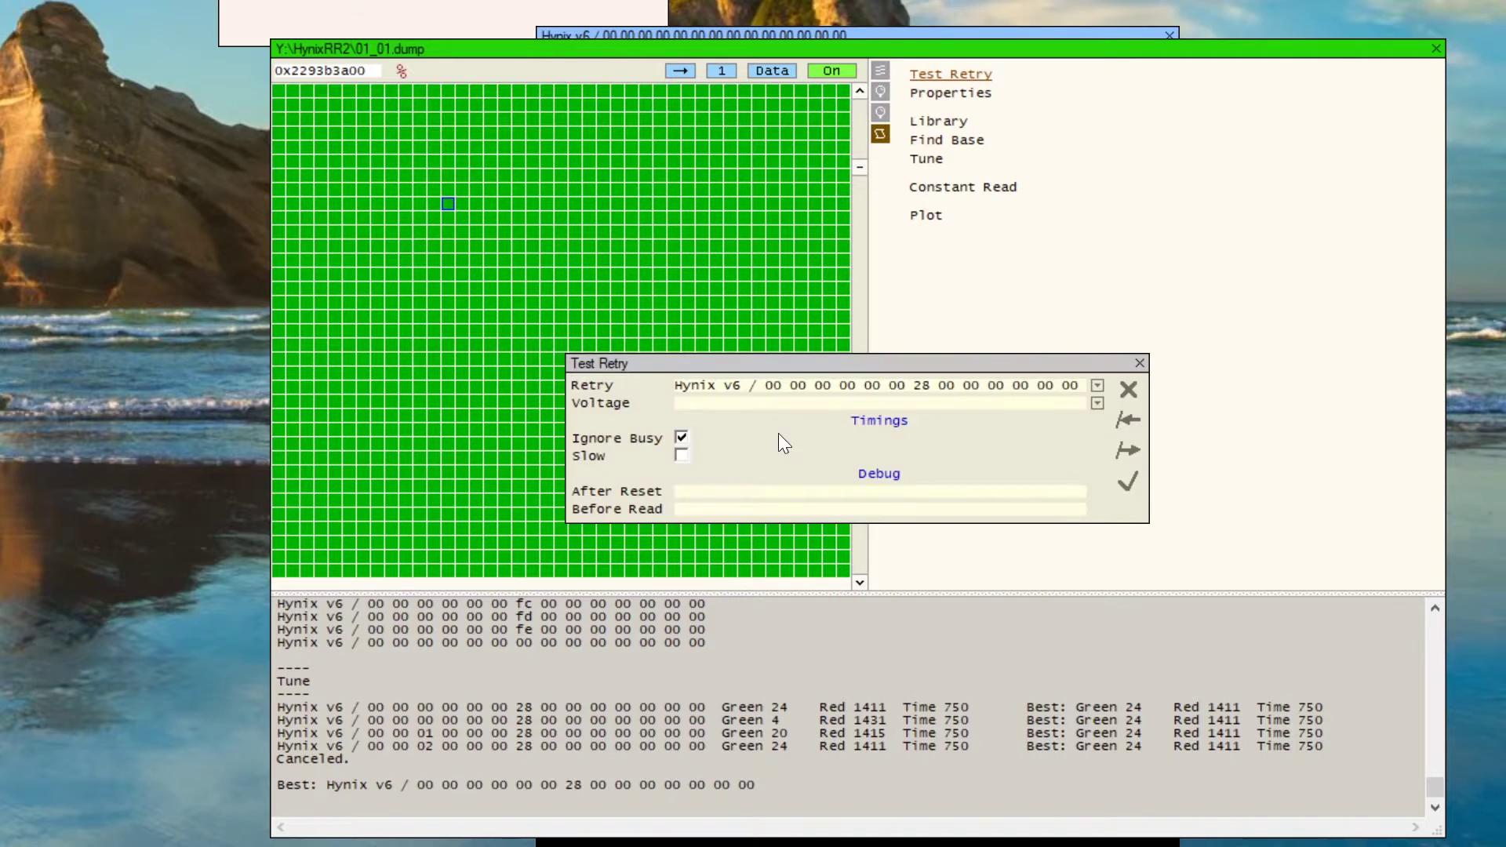
left_click(1138, 363)
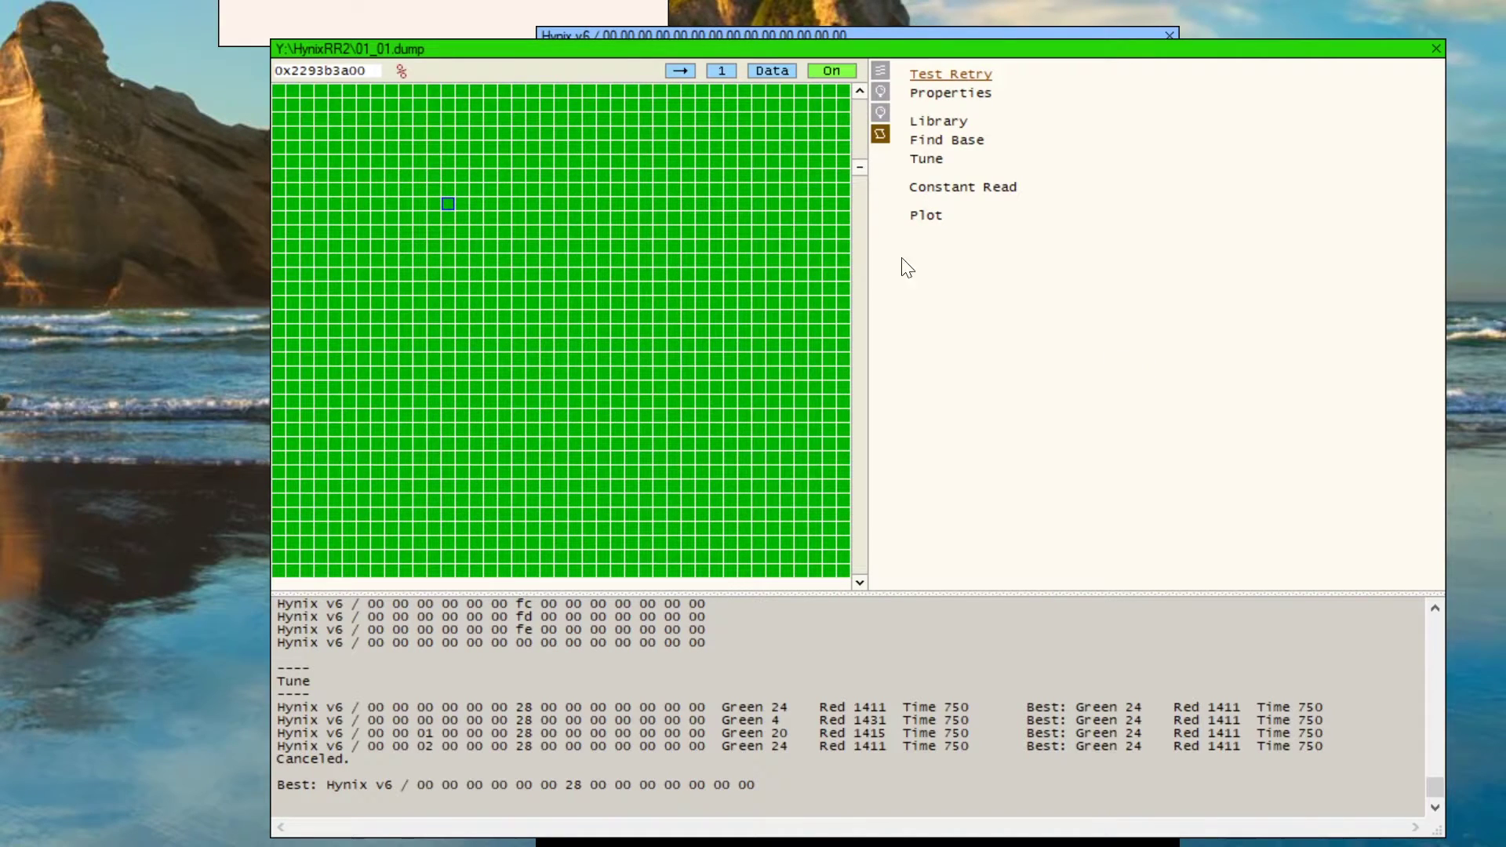
left_click(725, 74)
left_click(727, 180)
Rerun the register 2 tune, cancelling once best value 15 gives 480 green pages
left_click(922, 161)
left_click(972, 503)
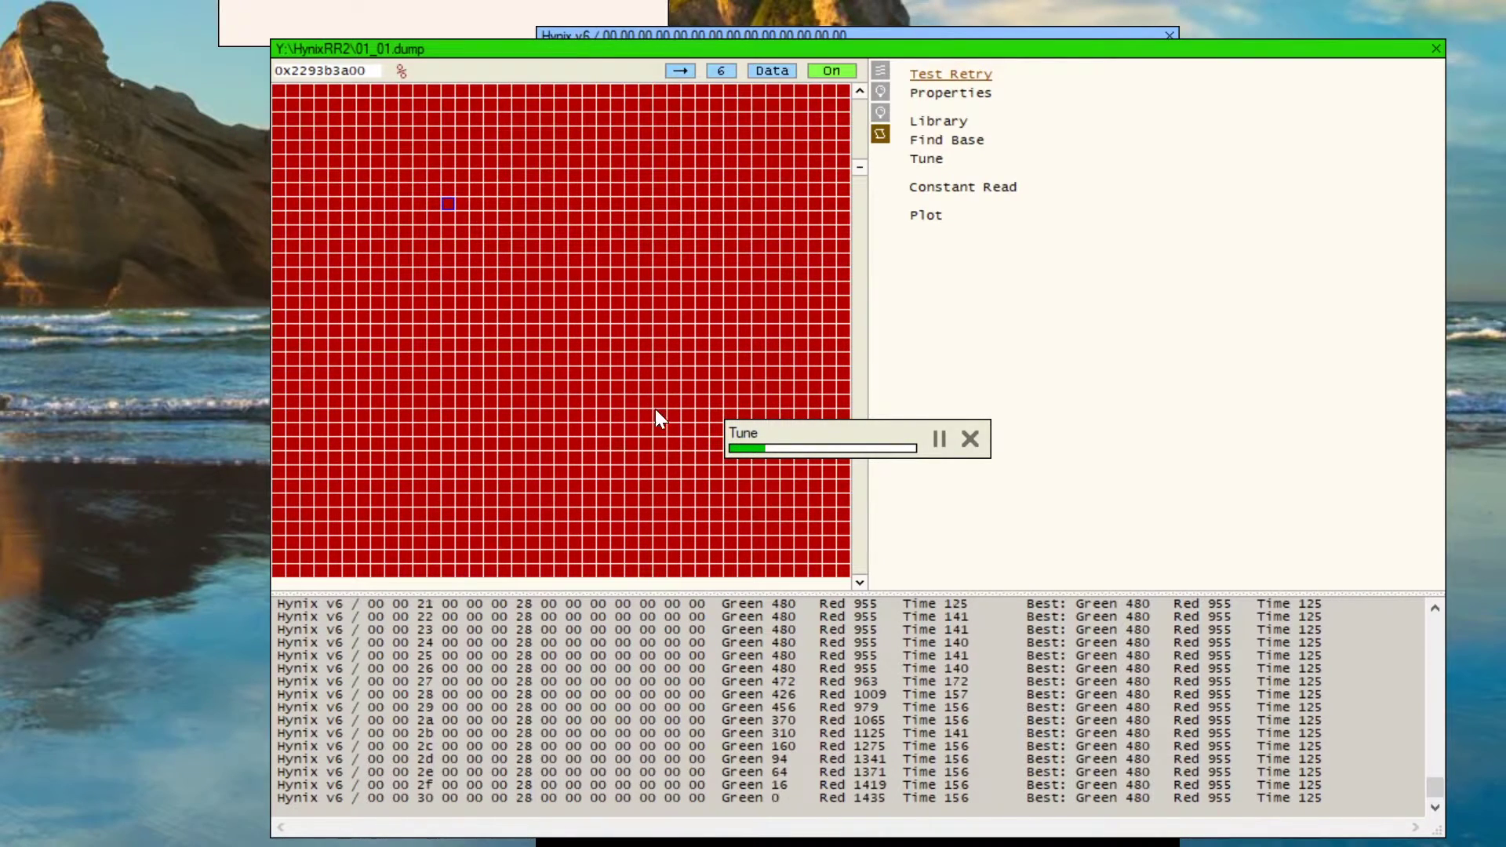
left_click(971, 439)
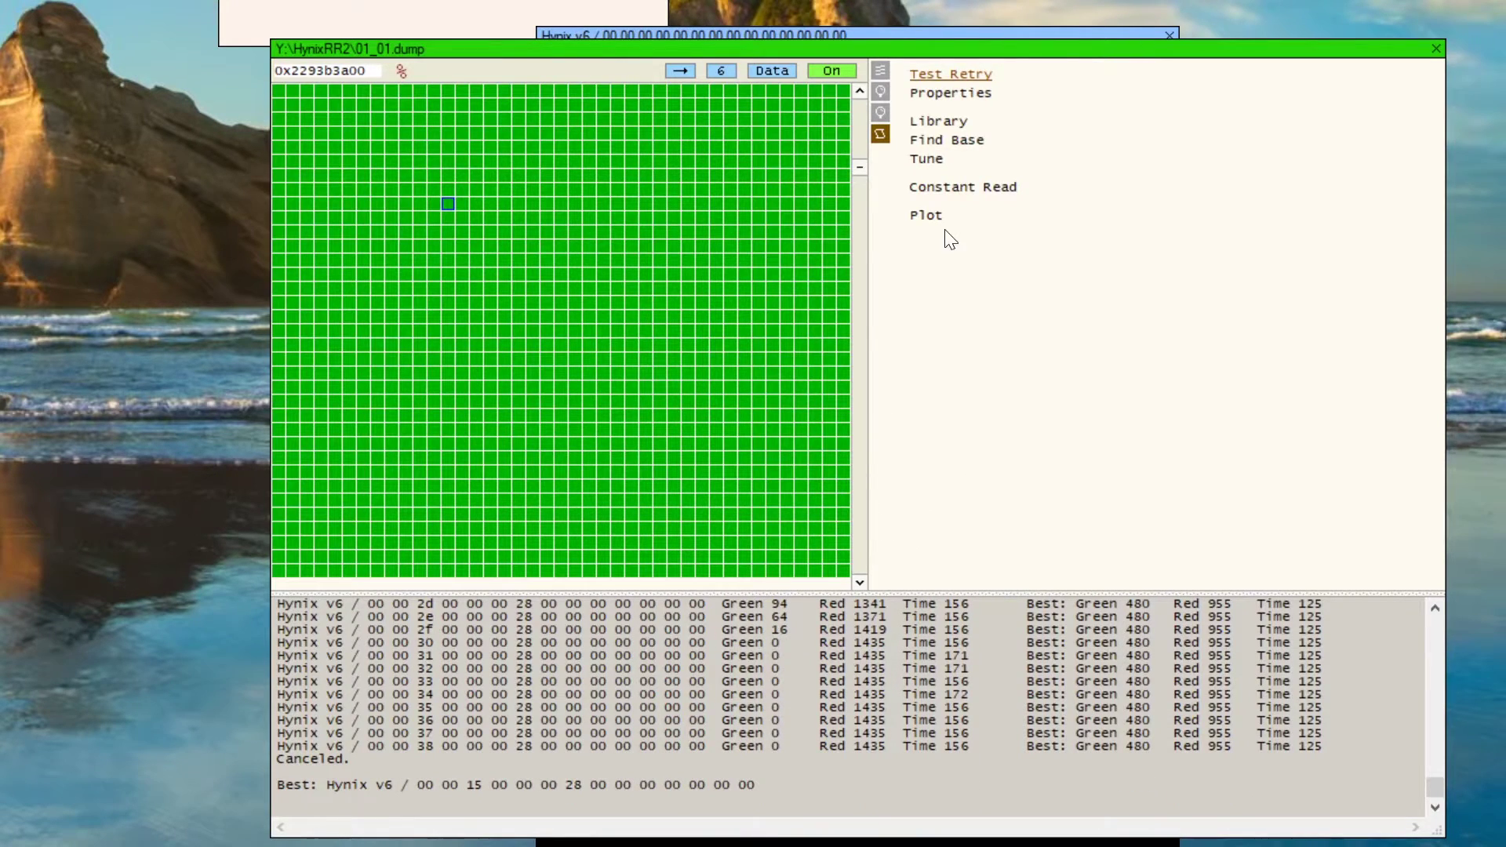
Check the current retry value and review register 4's plot
left_click(926, 93)
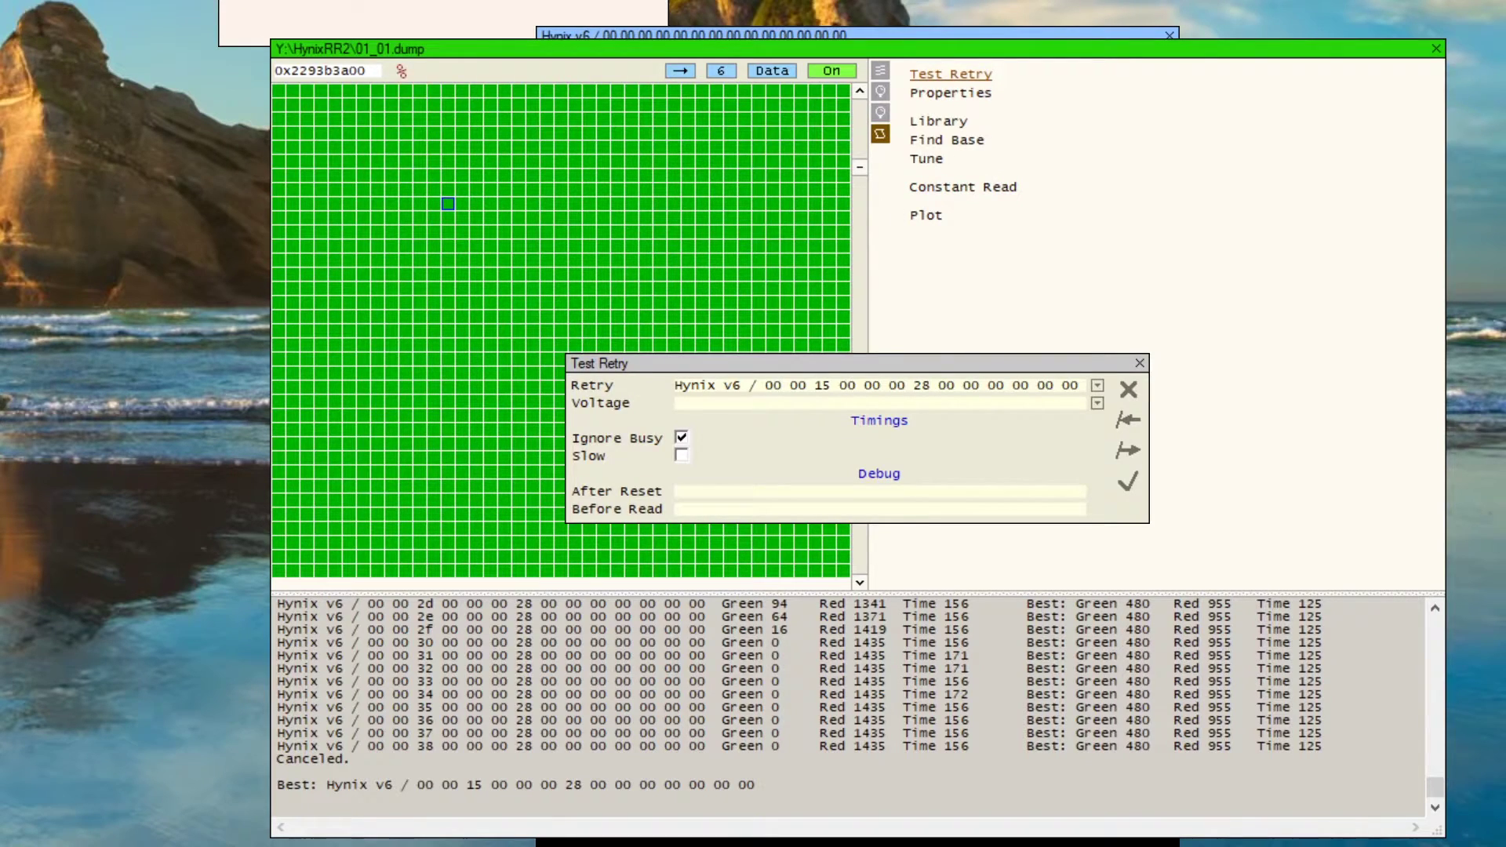
left_click(1138, 363)
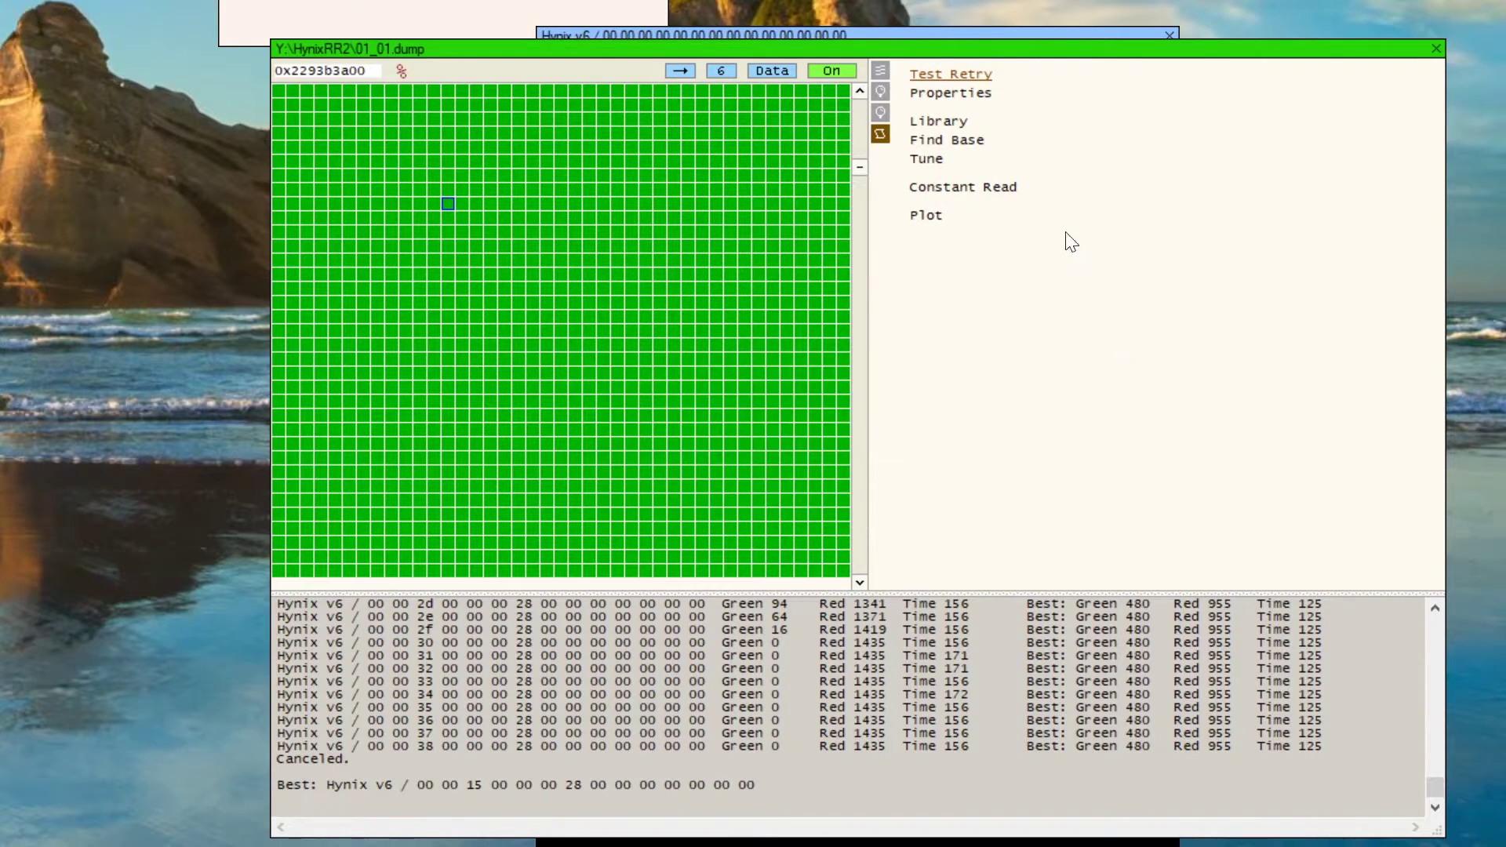
left_click(971, 36)
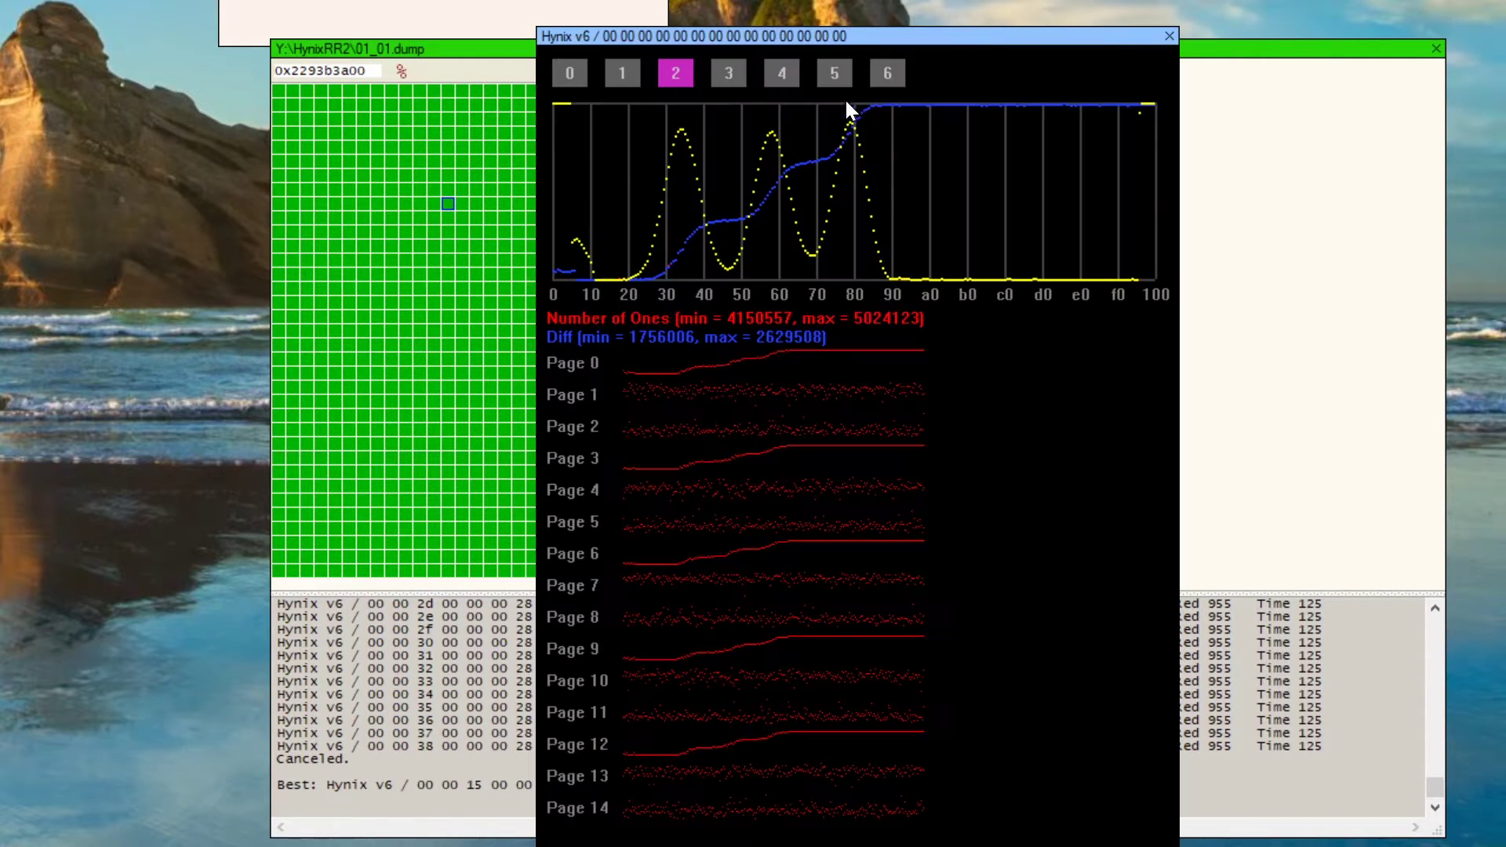
left_click(787, 81)
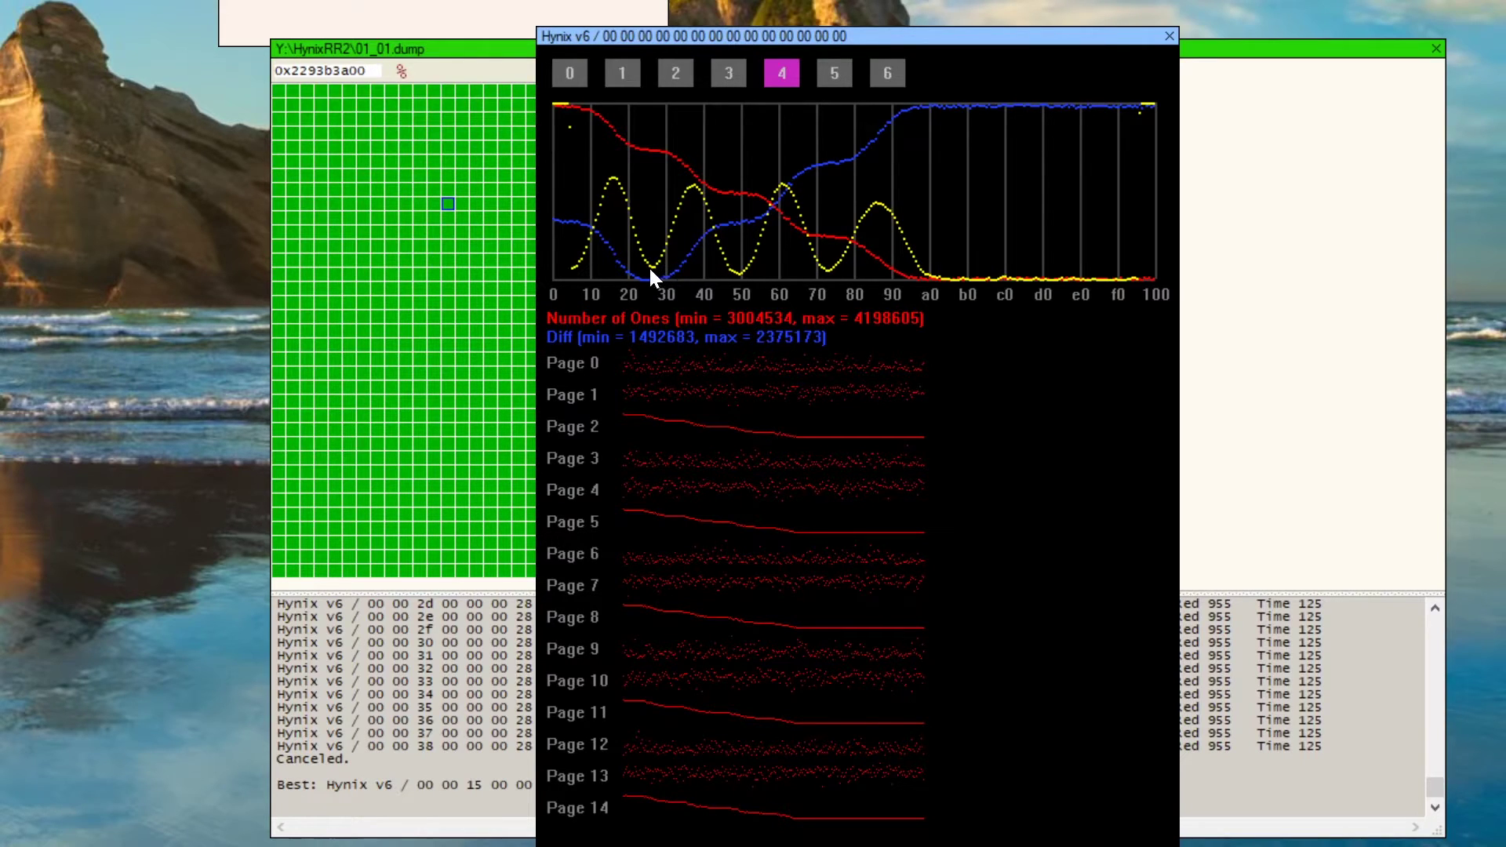
Change register 4's byte in the retry value to 28 and apply it
left_click(1267, 318)
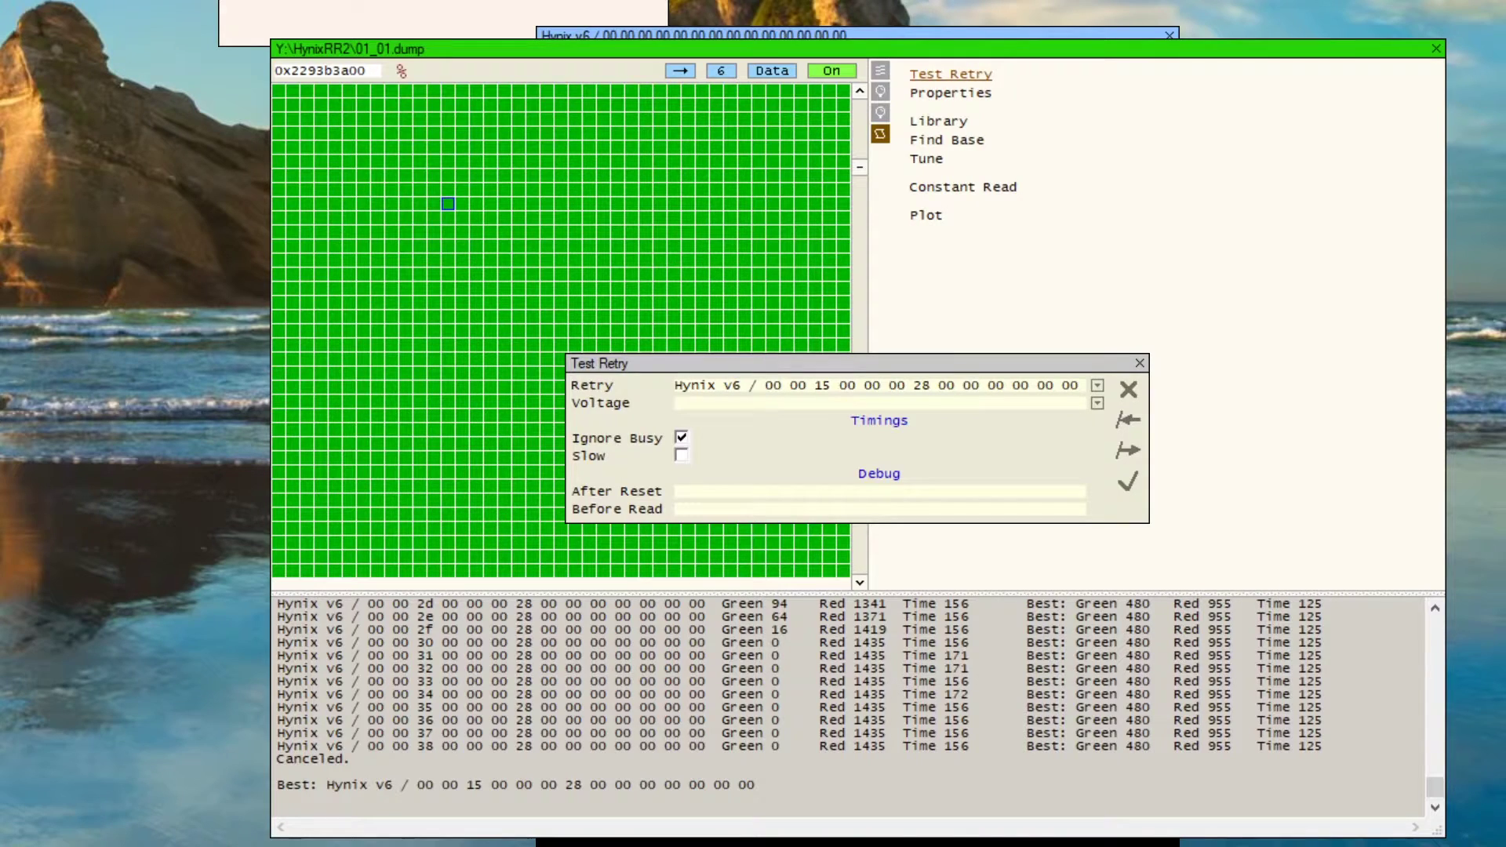
key("ctrl+Right")
key("ctrl+Right")
key("ctrl+shift+Right")
key("ctrl+shift+Right")
key("ctrl+Left")
key("shift+Right")
key("shift+Right")
type("28")
left_click(1127, 482)
left_click(927, 159)
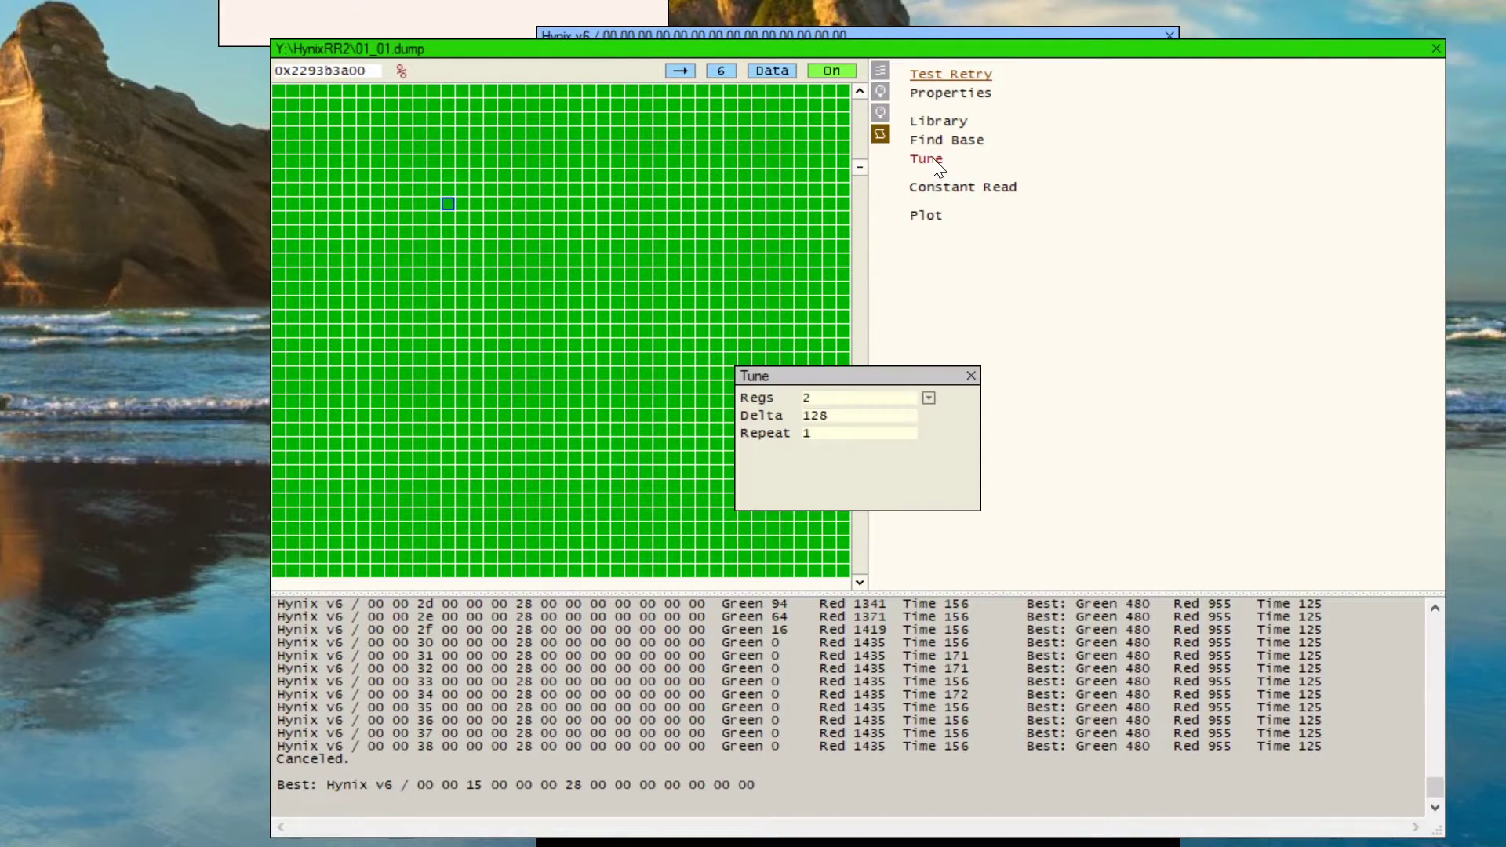
After viewing register 0's plot, set Regs to 0 in Tune and start the sweep
left_click(866, 36)
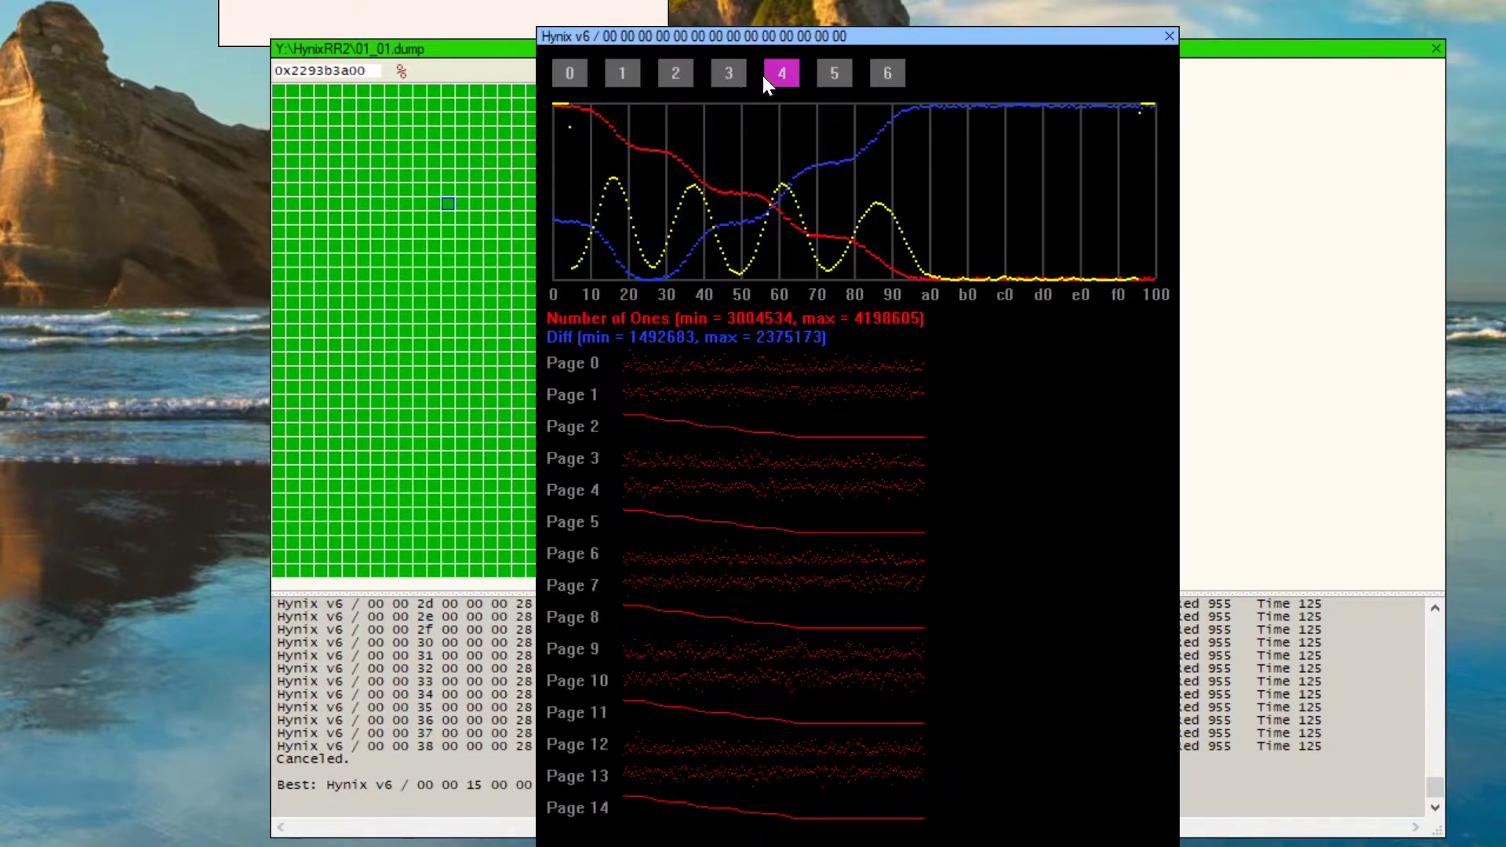
left_click(572, 77)
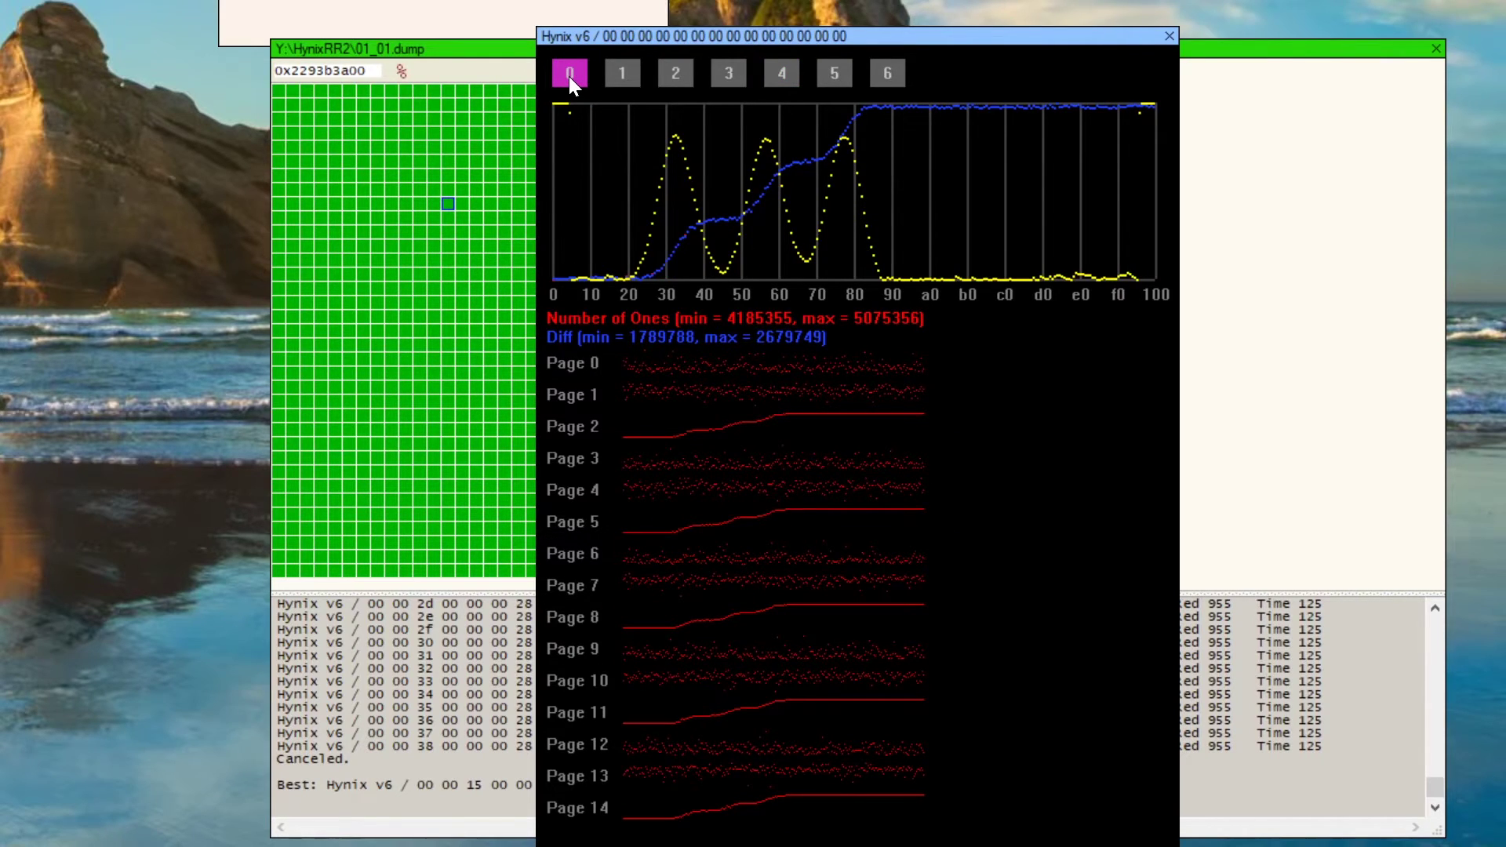
left_click(532, 101)
double_click(807, 397)
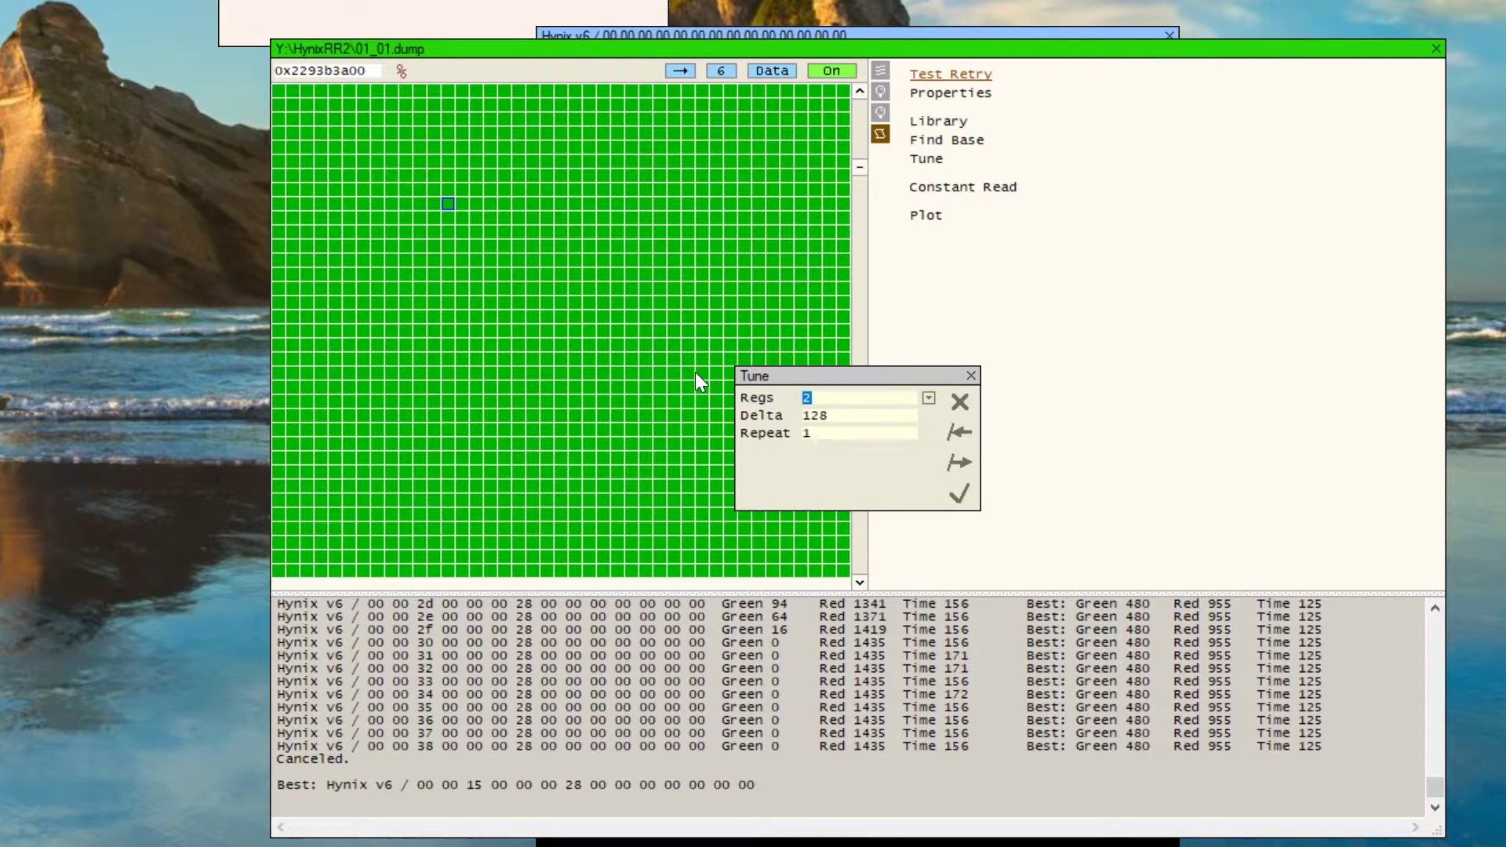
type("0")
key("Tab")
left_click(950, 463)
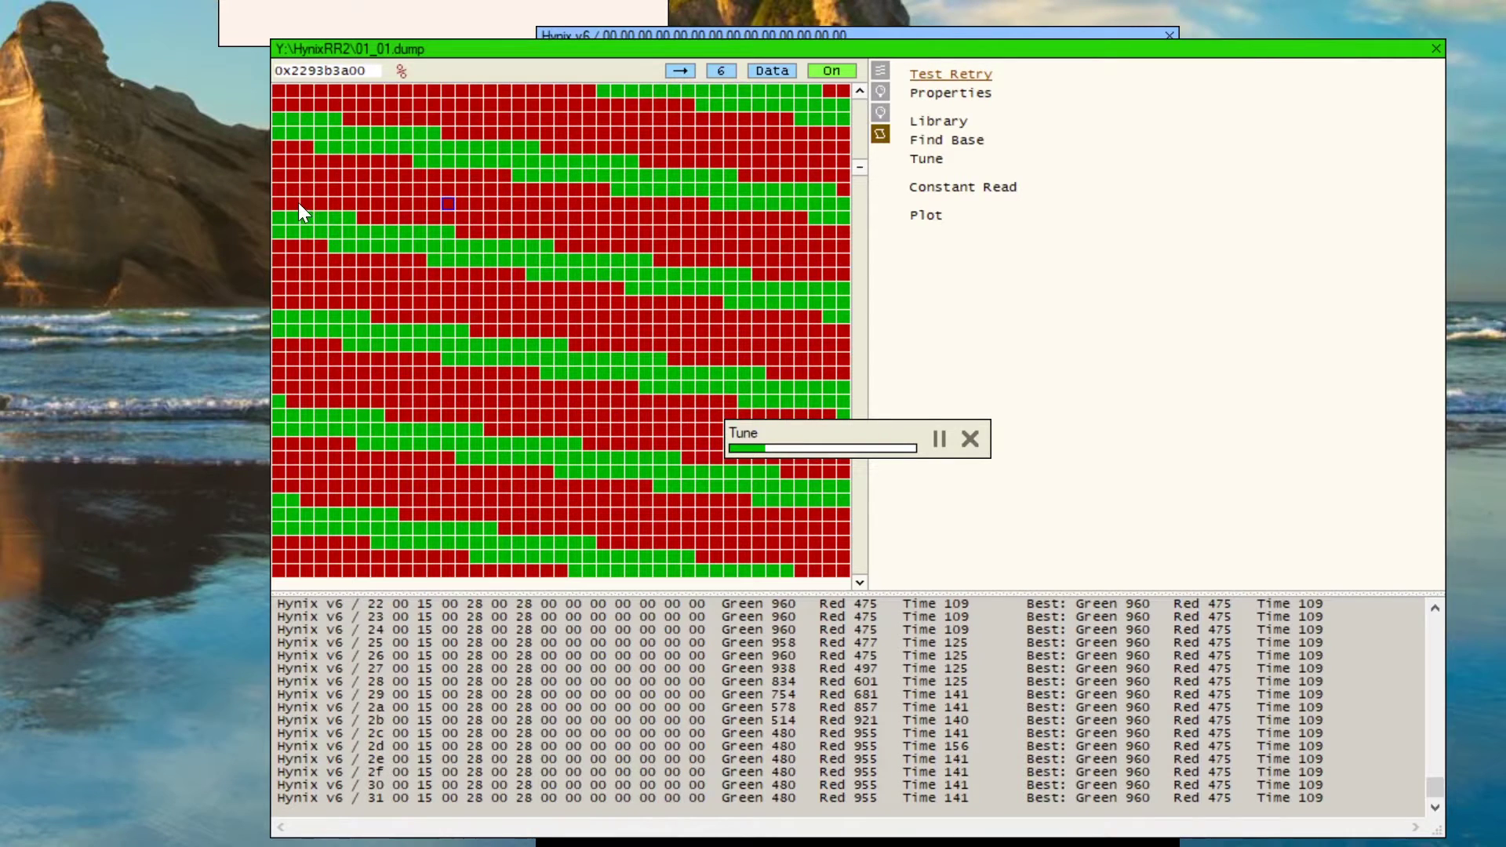
Cancel the register 0 tune, confirm 960 green pages with a constant read, and show register 5's plot
left_click(971, 438)
left_click(934, 189)
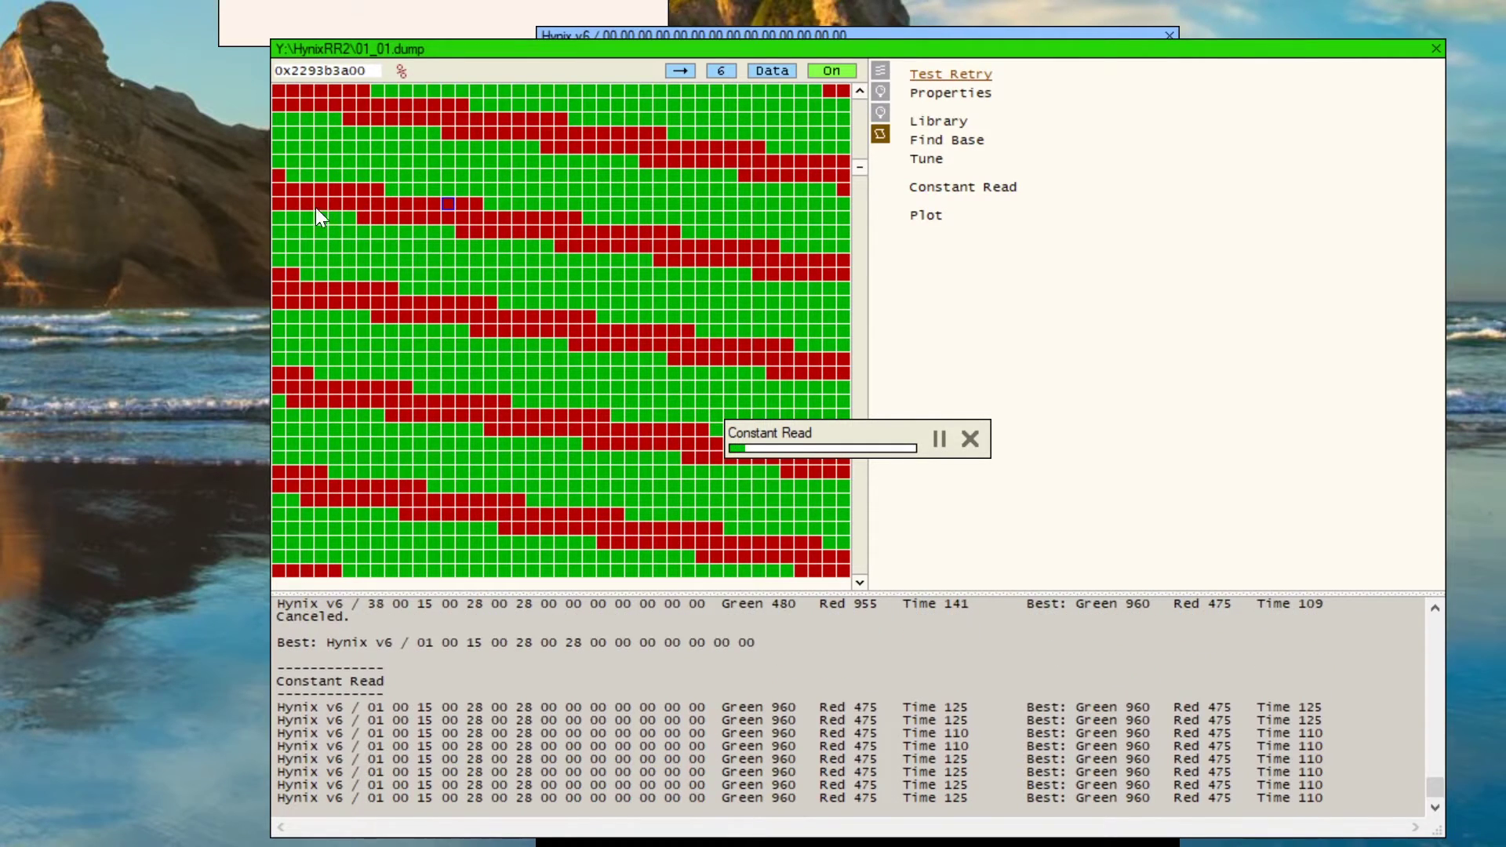
left_click(970, 439)
left_click(814, 35)
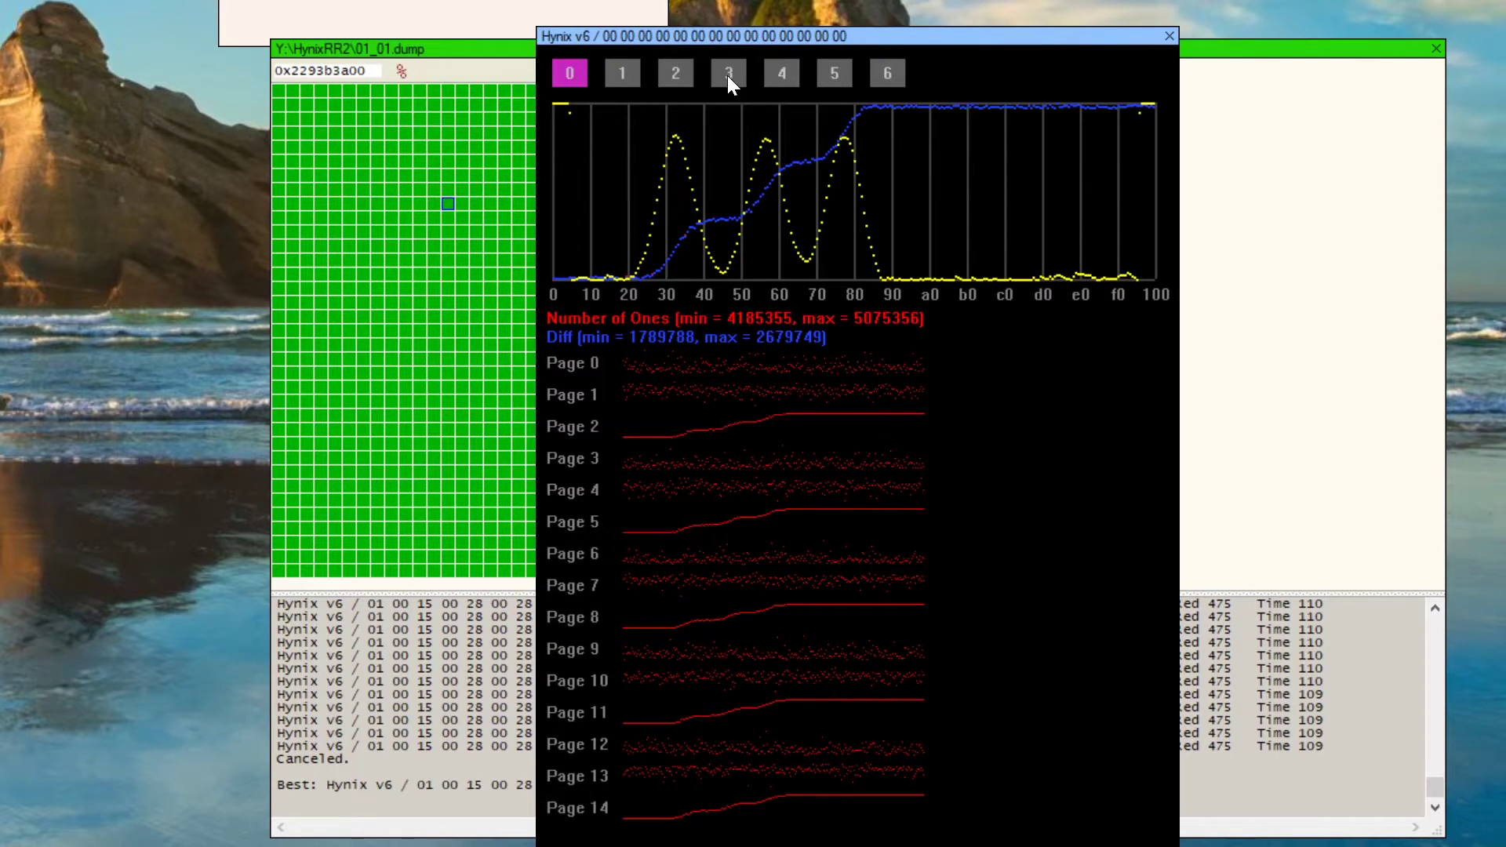
left_click(836, 72)
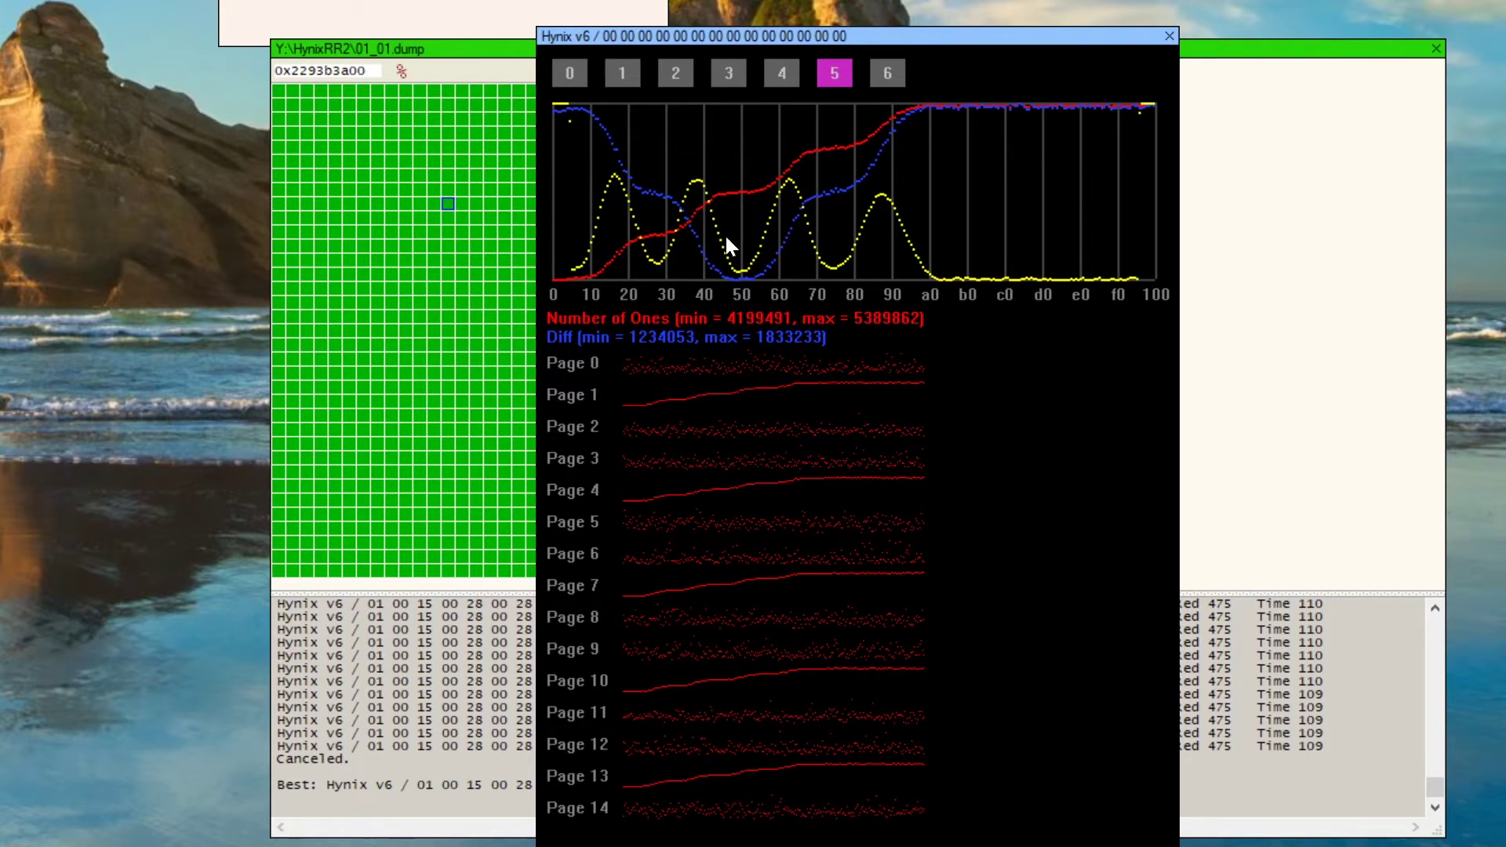
Set retry registers 1 and 5 to 50 in the retry test settings
left_click(500, 60)
left_click(949, 75)
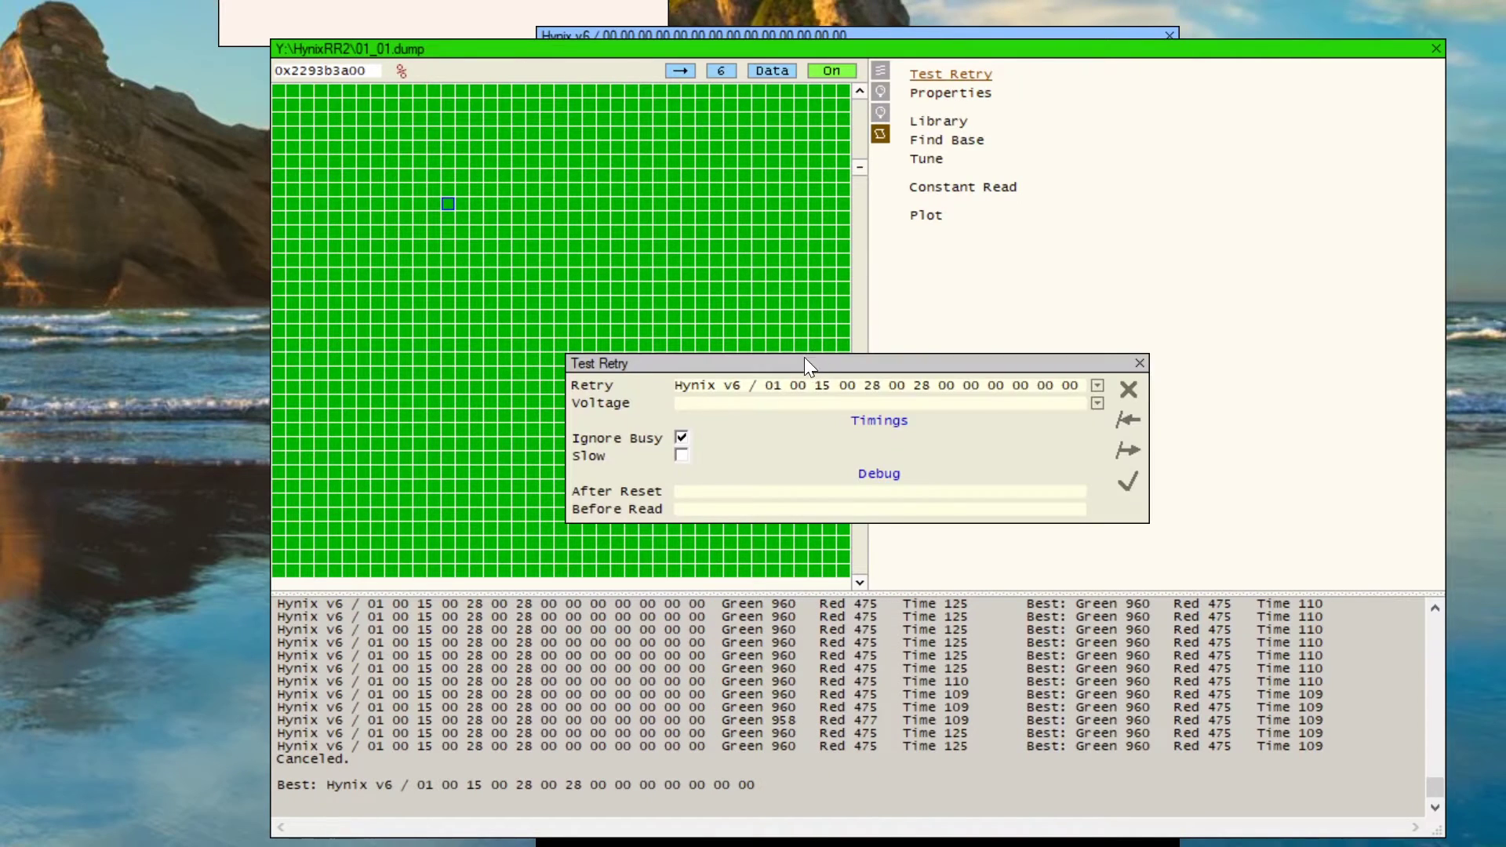
key("ctrl+Right")
key("ctrl+Right")
key("ctrl+Right")
key("ctrl+Right")
key("ctrl+Right")
key("shift+Right")
key("shift+Right")
type("50")
key("ctrl+Left")
key("ctrl+Left")
key("ctrl+Left")
key("ctrl+Left")
key("ctrl+Left")
key("shift+Right")
key("shift+Right")
type("50")
left_click(1128, 480)
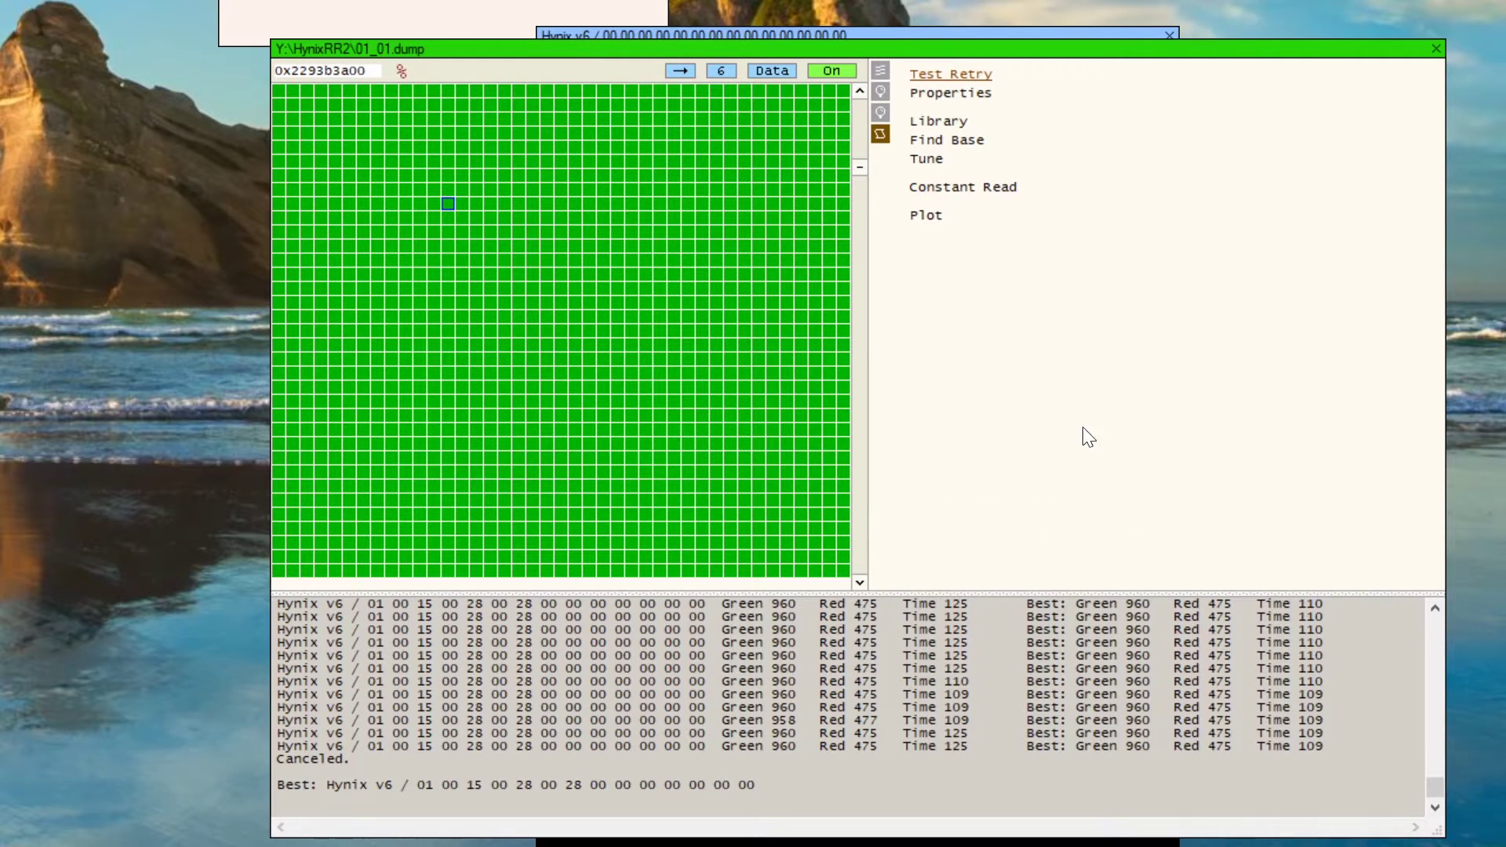
Tune register 3, settling on 8d for 1162 green pages
left_click(921, 159)
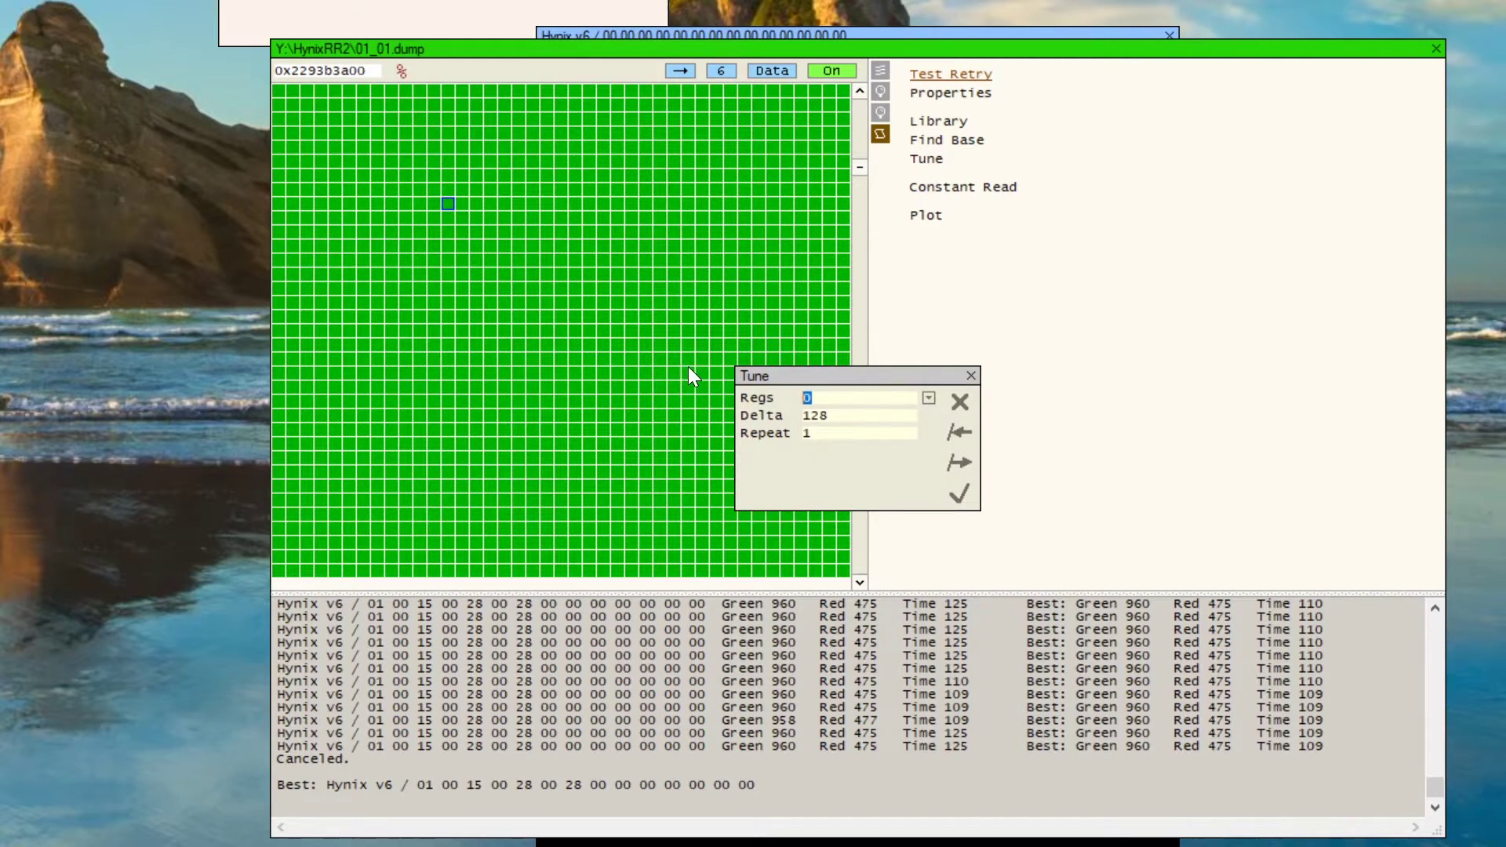
type("3")
left_click(959, 492)
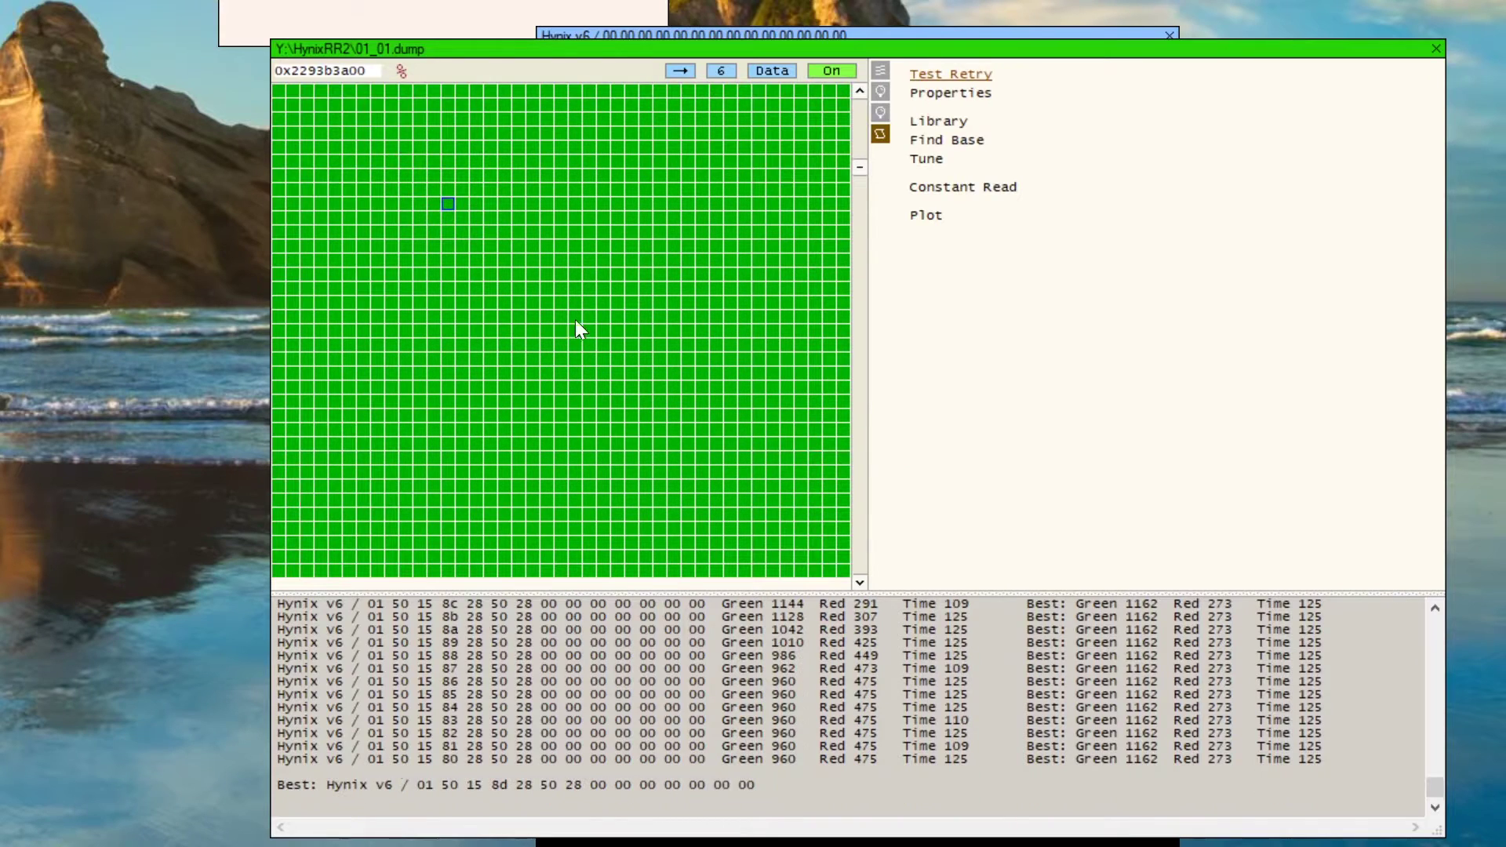
Check the page with a constant read, then tune registers 5, 3 and 1 with delta 16
left_click(940, 188)
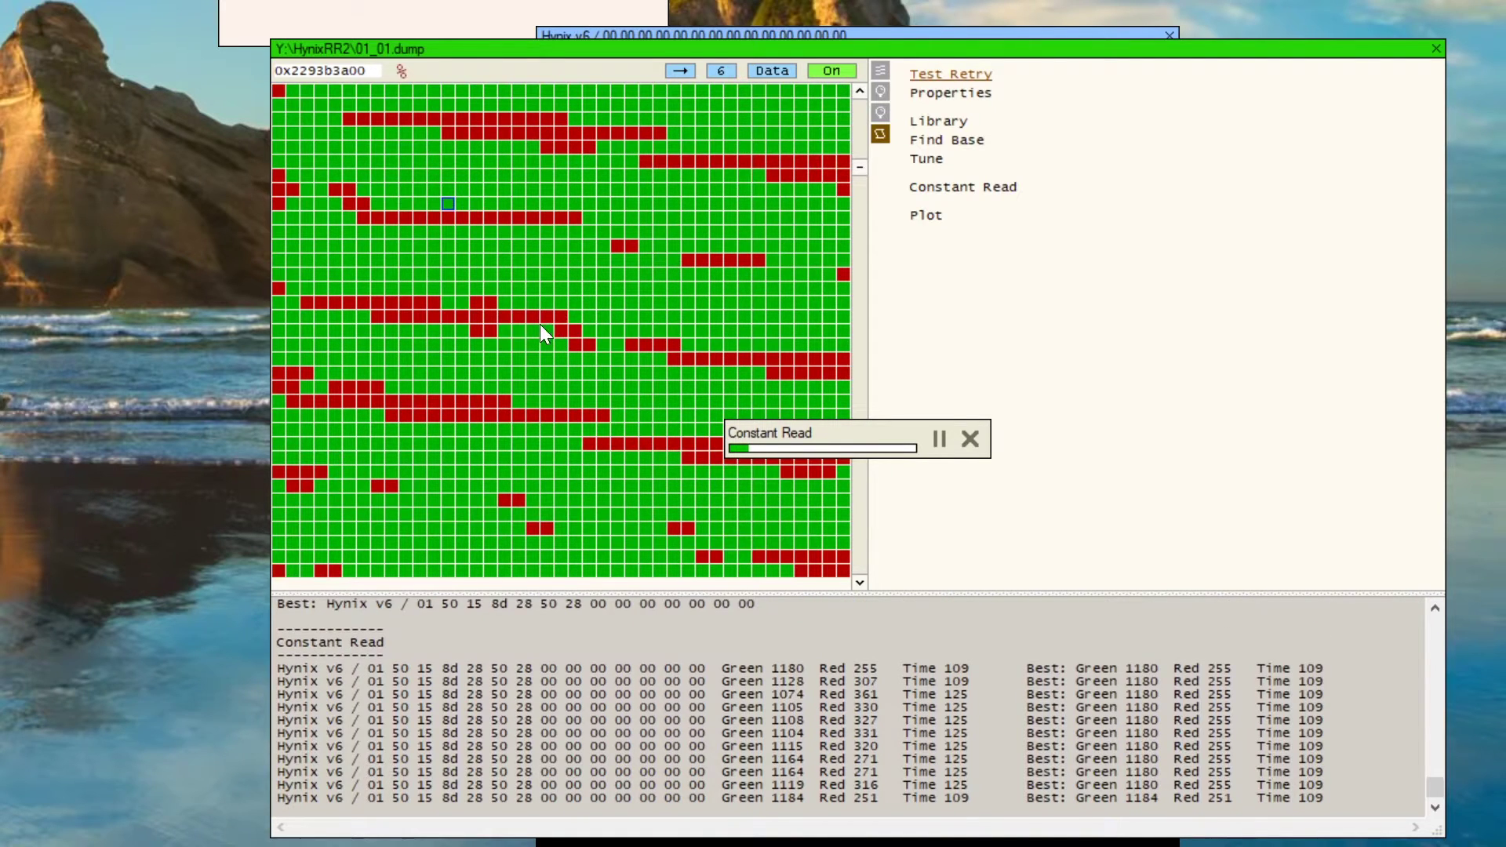
left_click(970, 438)
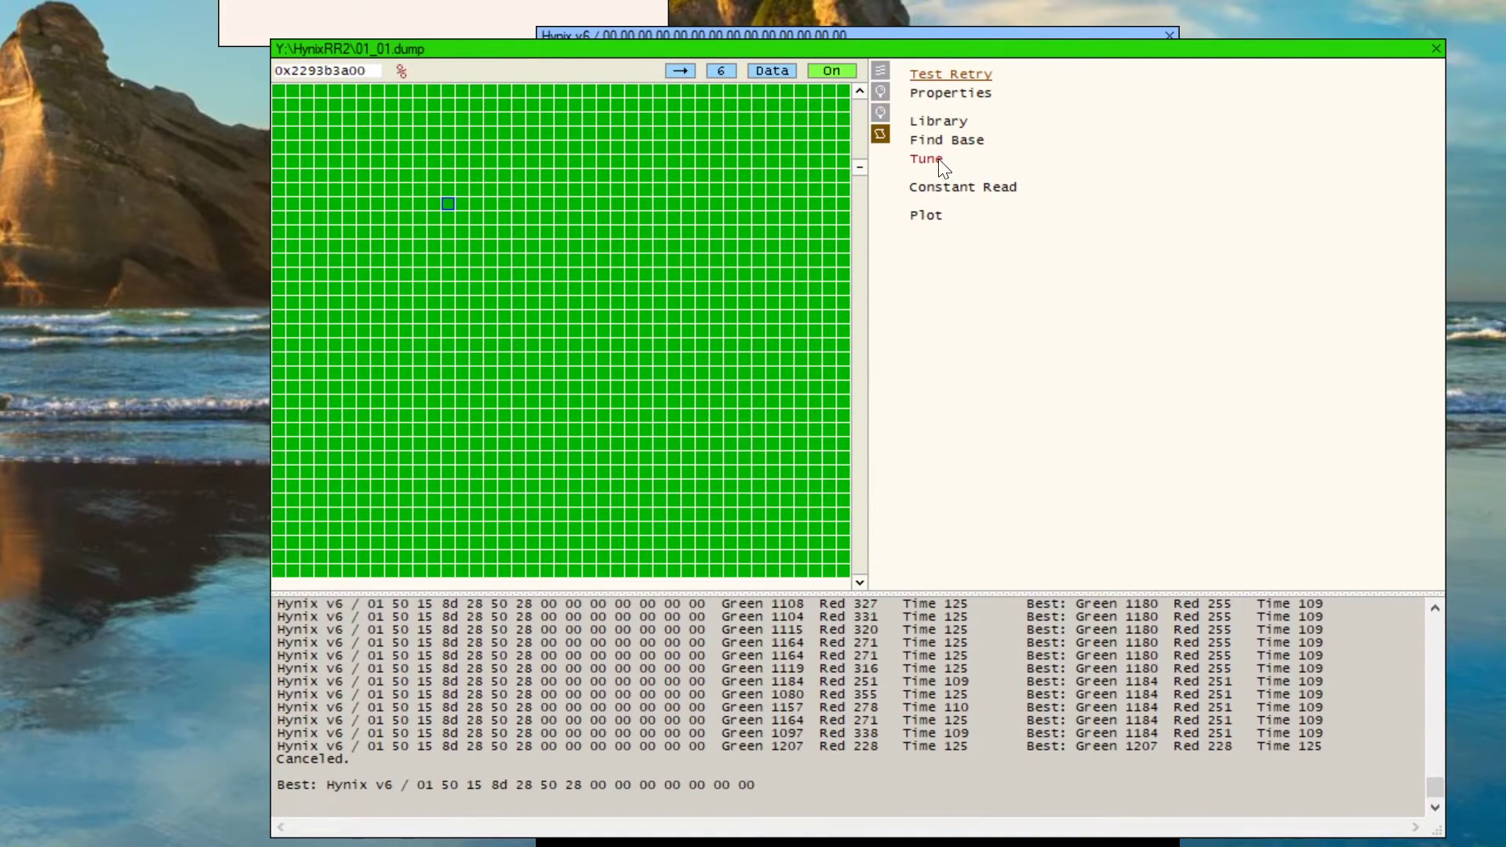
left_click(927, 158)
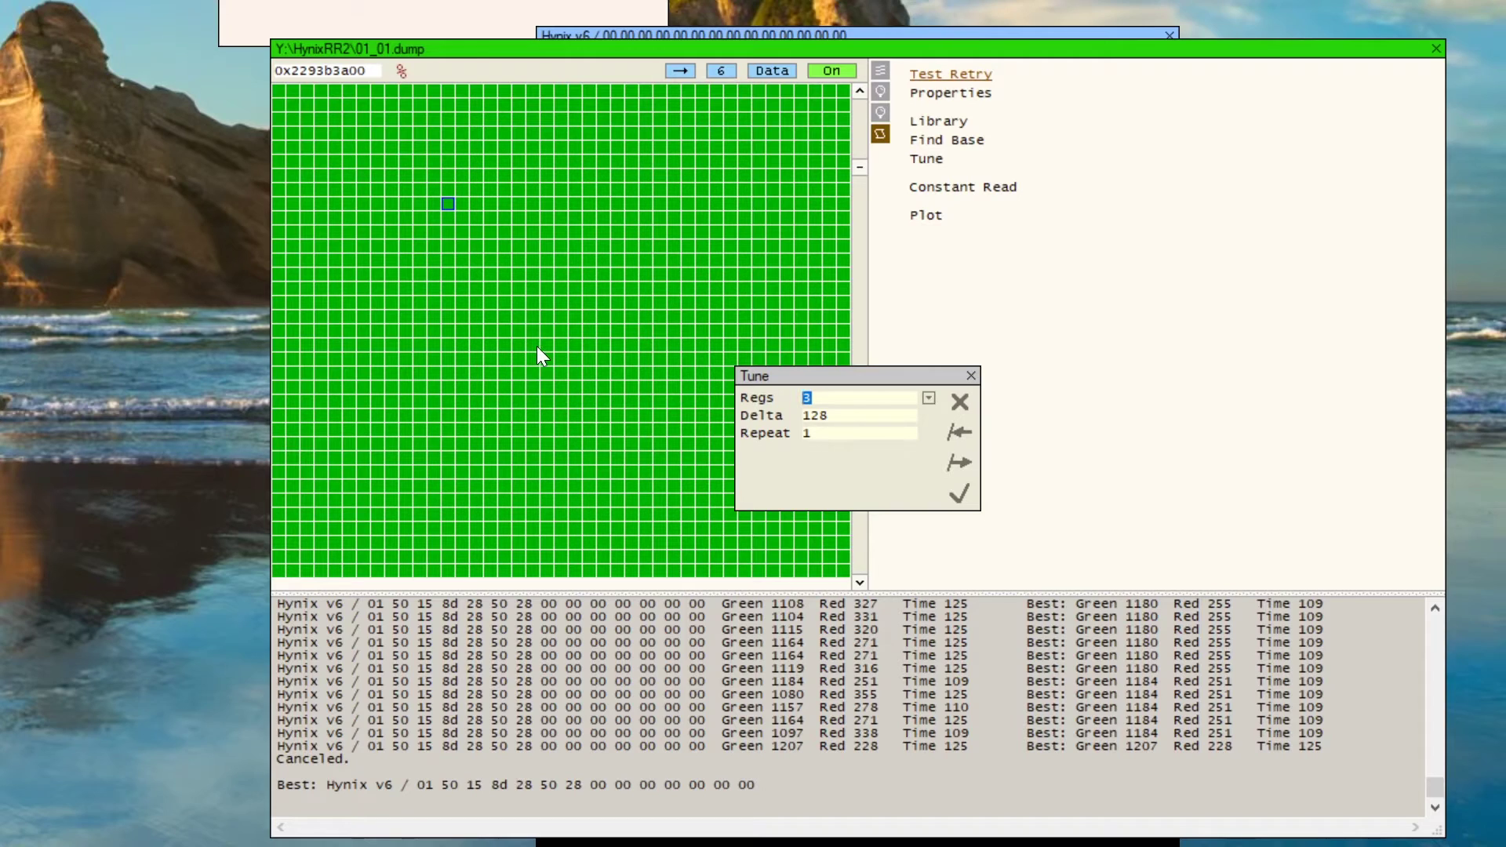
type("5,")
type("3")
double_click(823, 398)
type("3,1")
key("Tab")
type("16")
left_click(947, 485)
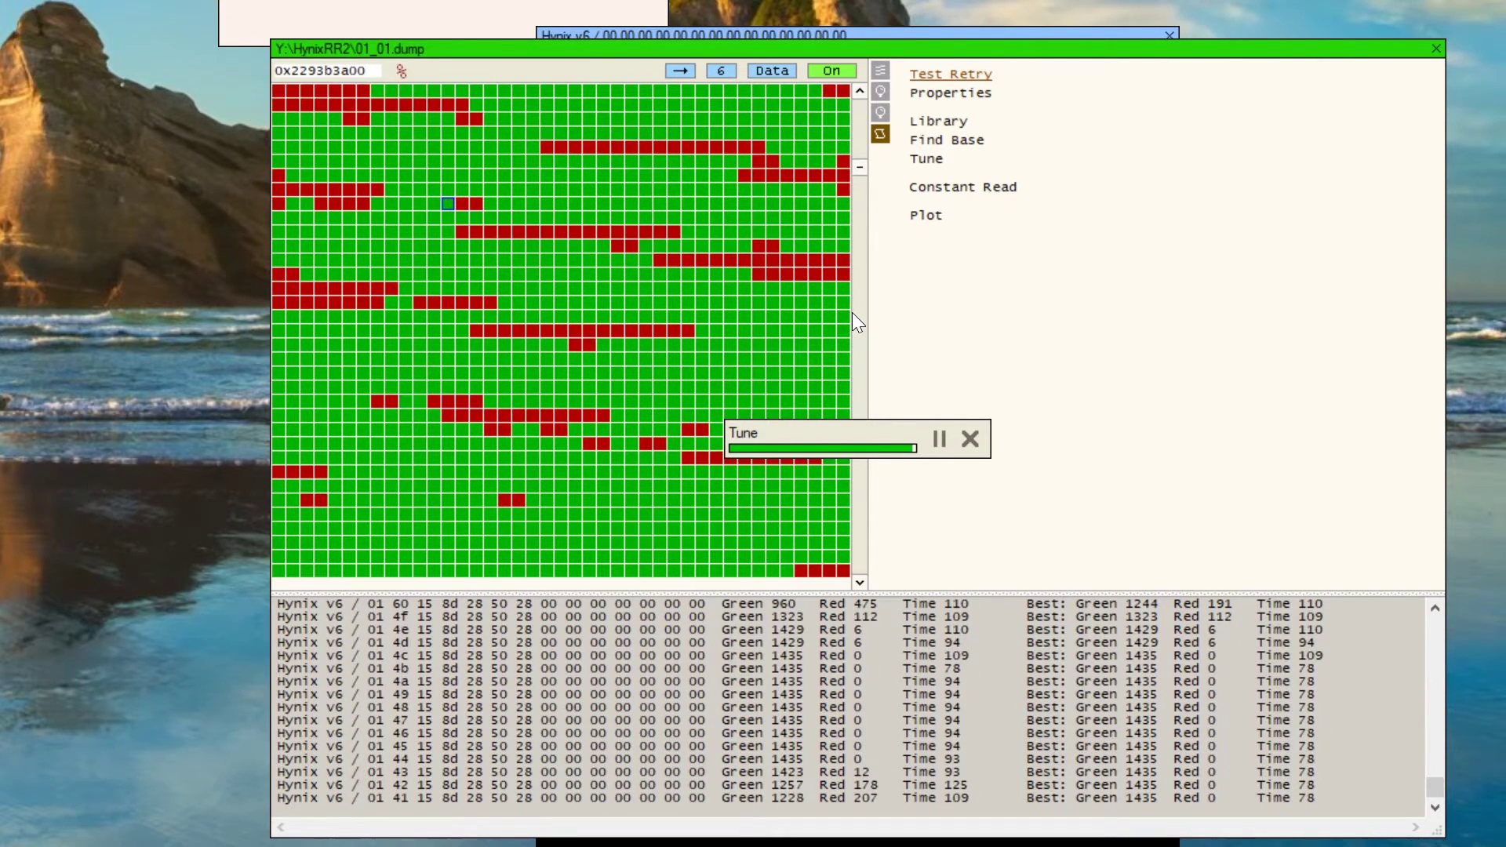
Recheck with a constant read and run another tuning sweep, refining values to 01 4b 15 8d 28 4e 28
left_click(916, 187)
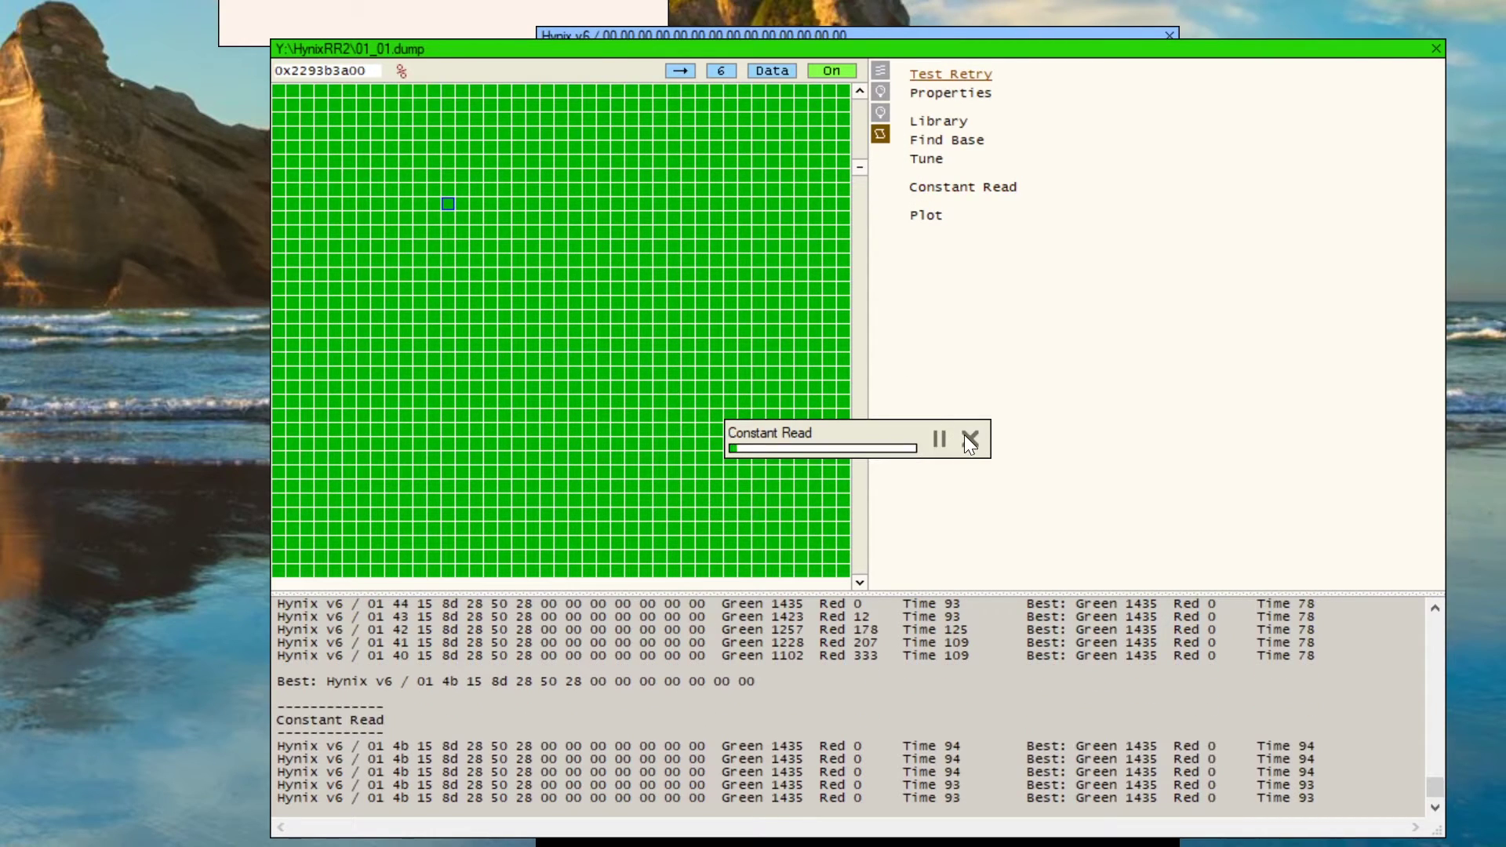
left_click(968, 438)
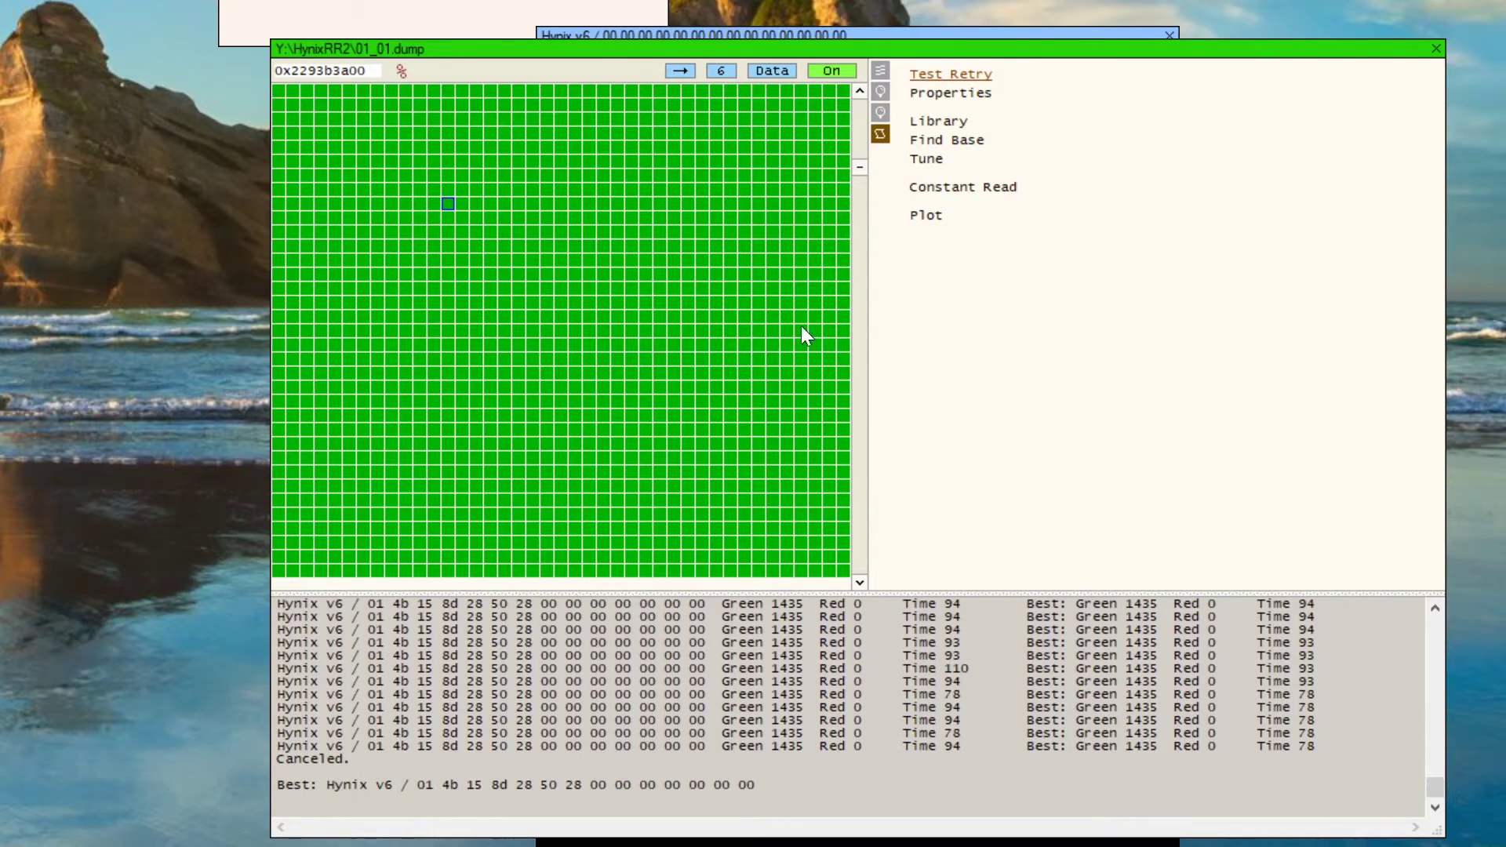
left_click(926, 159)
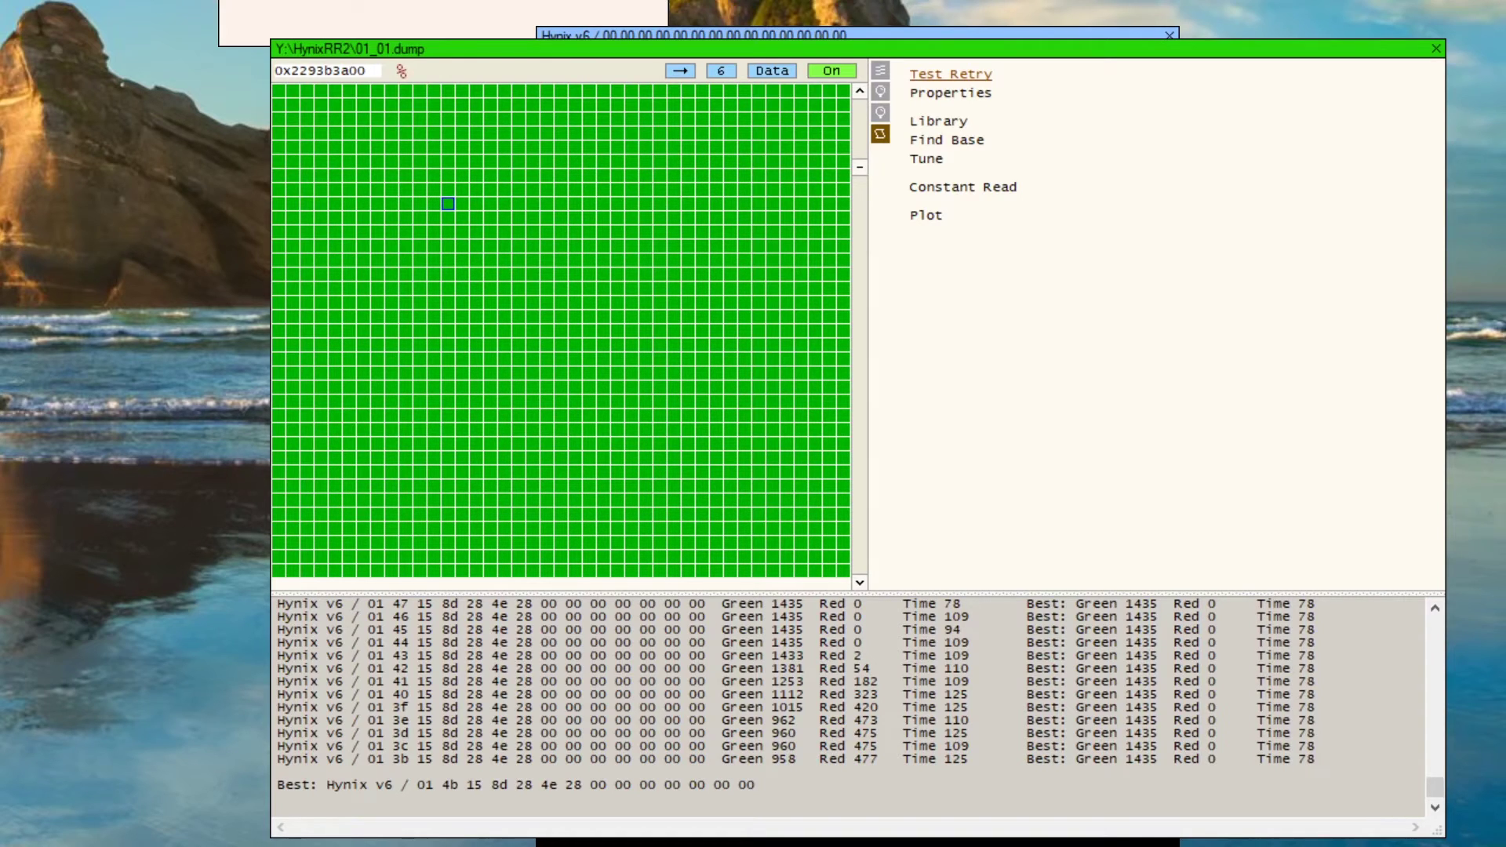
scroll(357, 90, "down", 3)
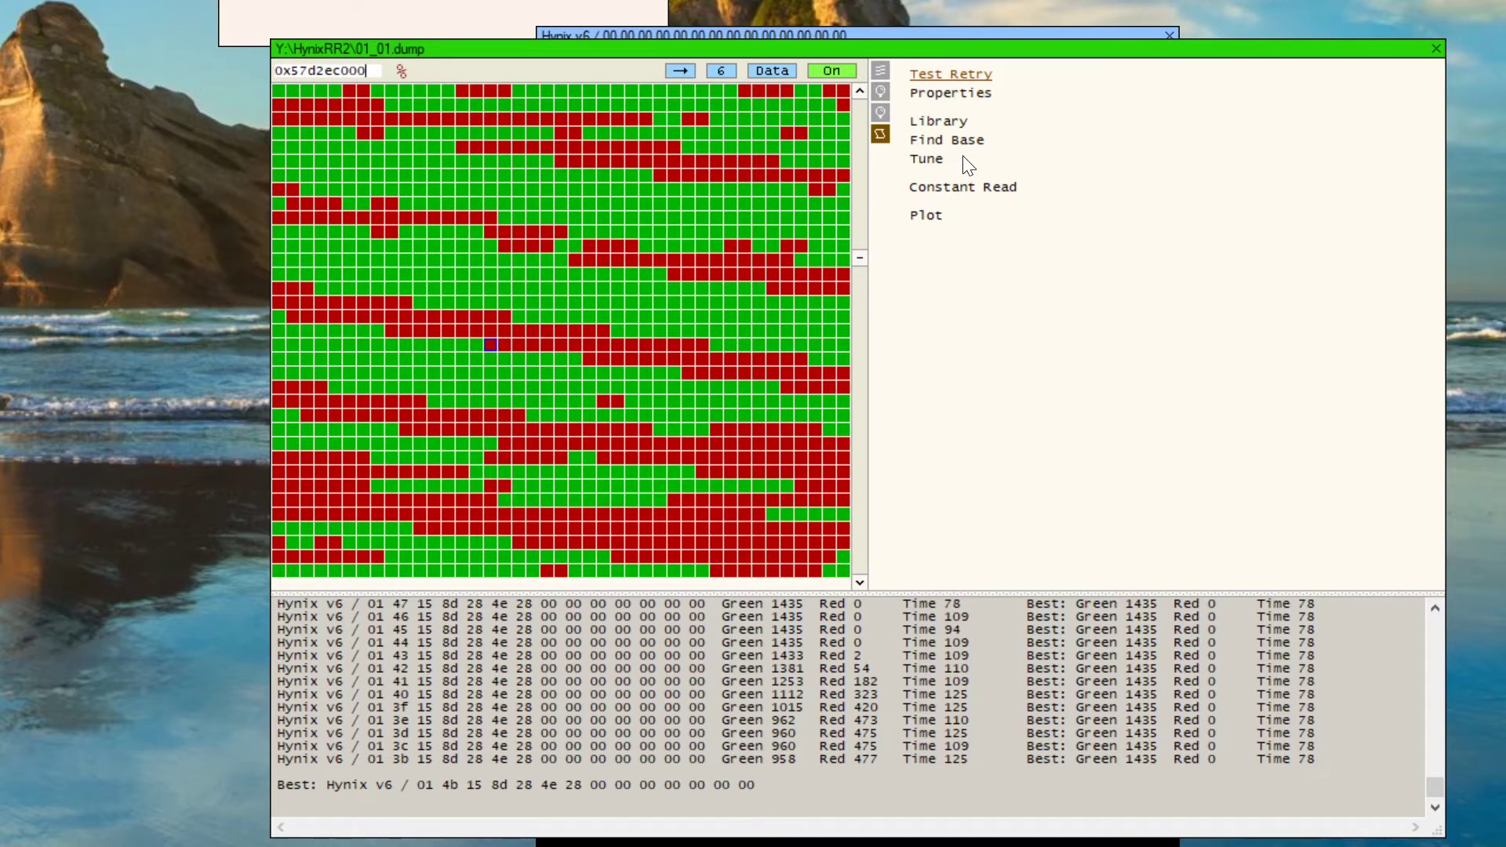
Check page 0x57d2ec000 with a constant read
left_click(936, 163)
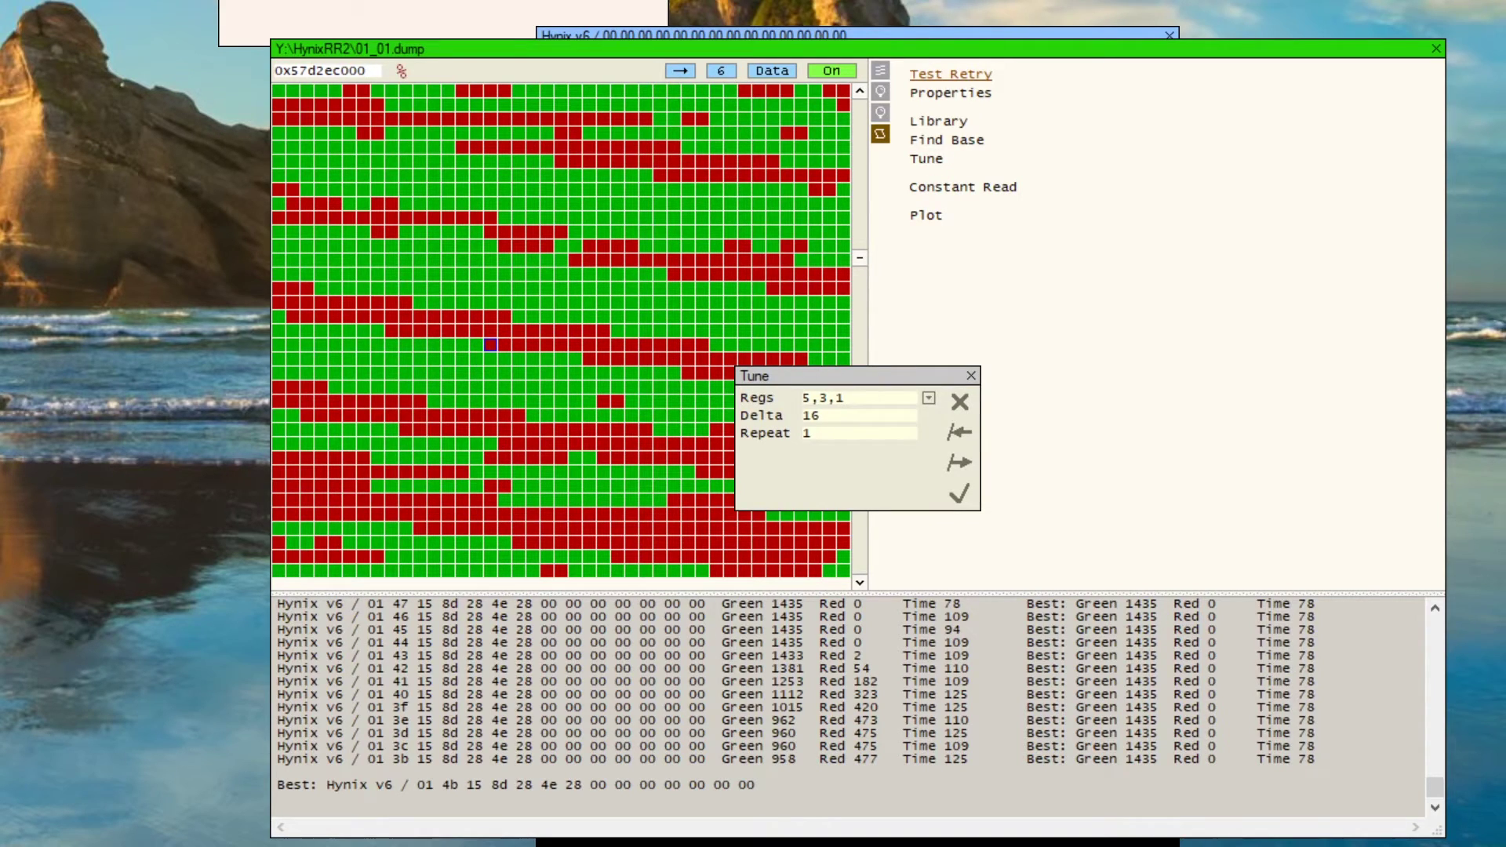
left_click(971, 375)
left_click(961, 190)
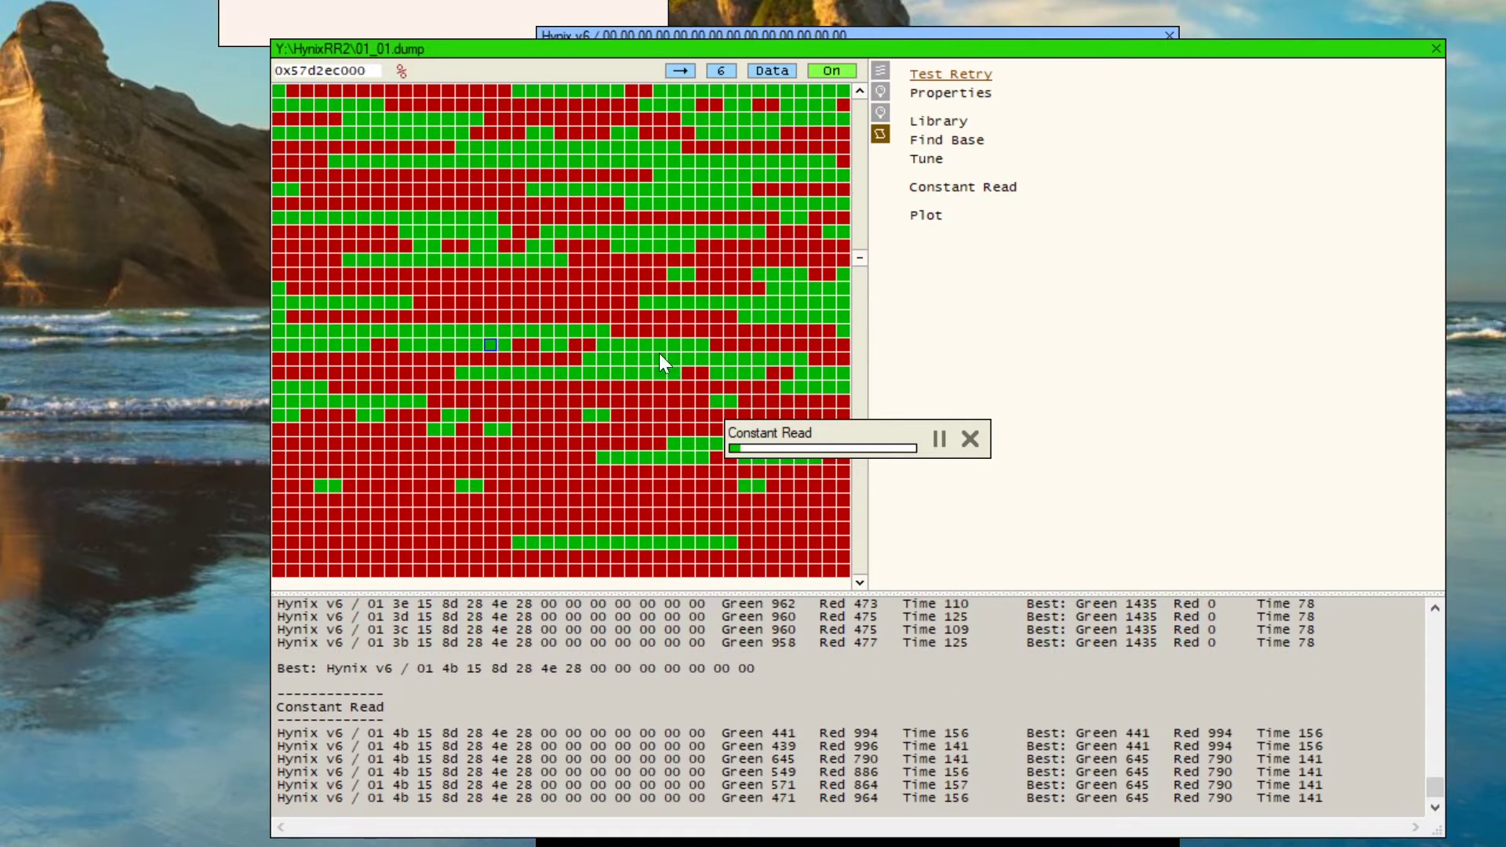
left_click(968, 438)
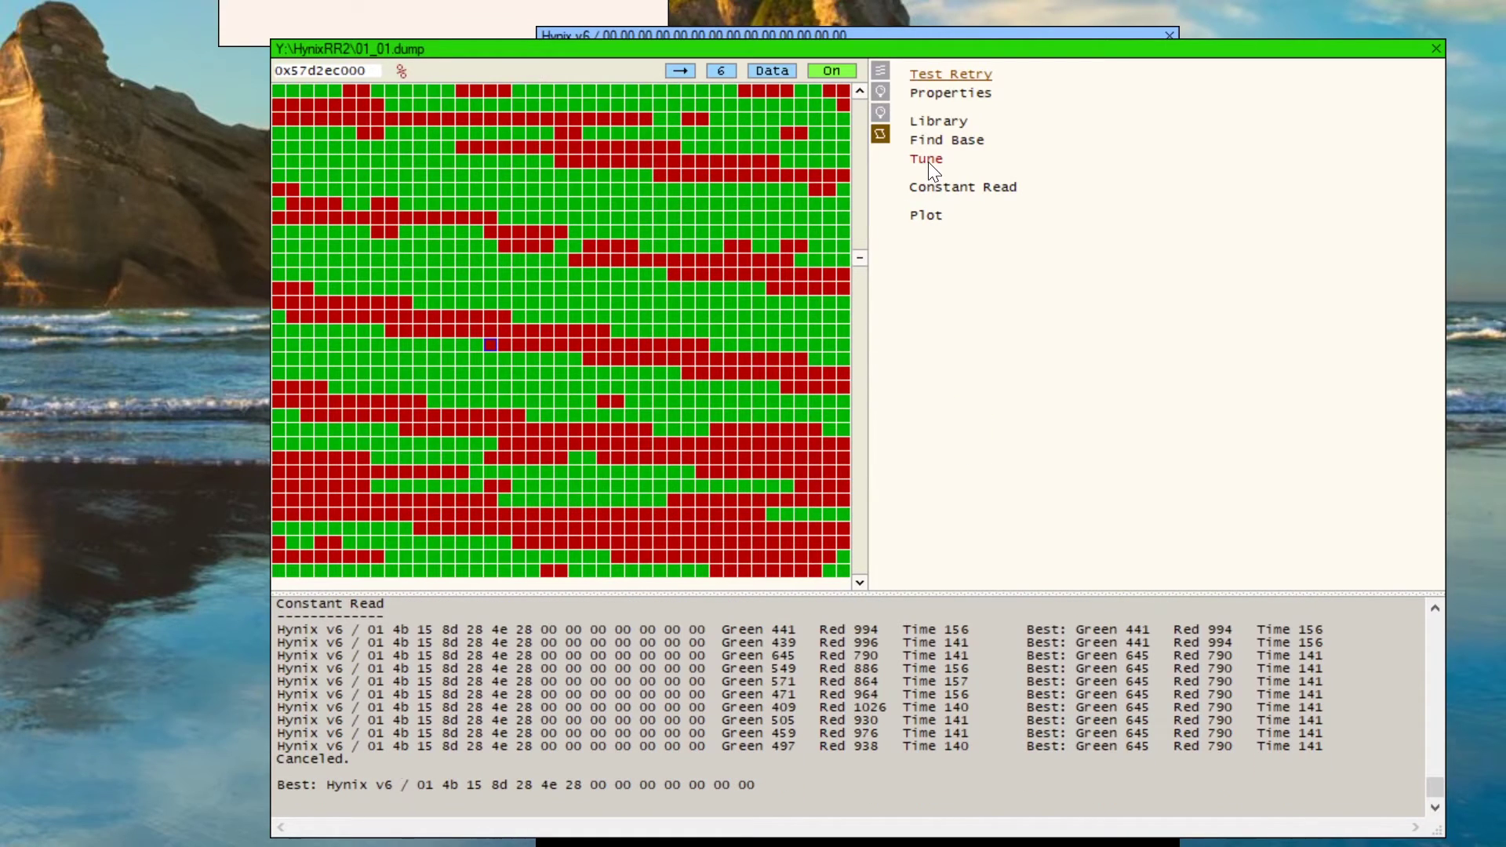
Tune registers 6 and 2, reaching Green 909, Red 526
left_click(927, 160)
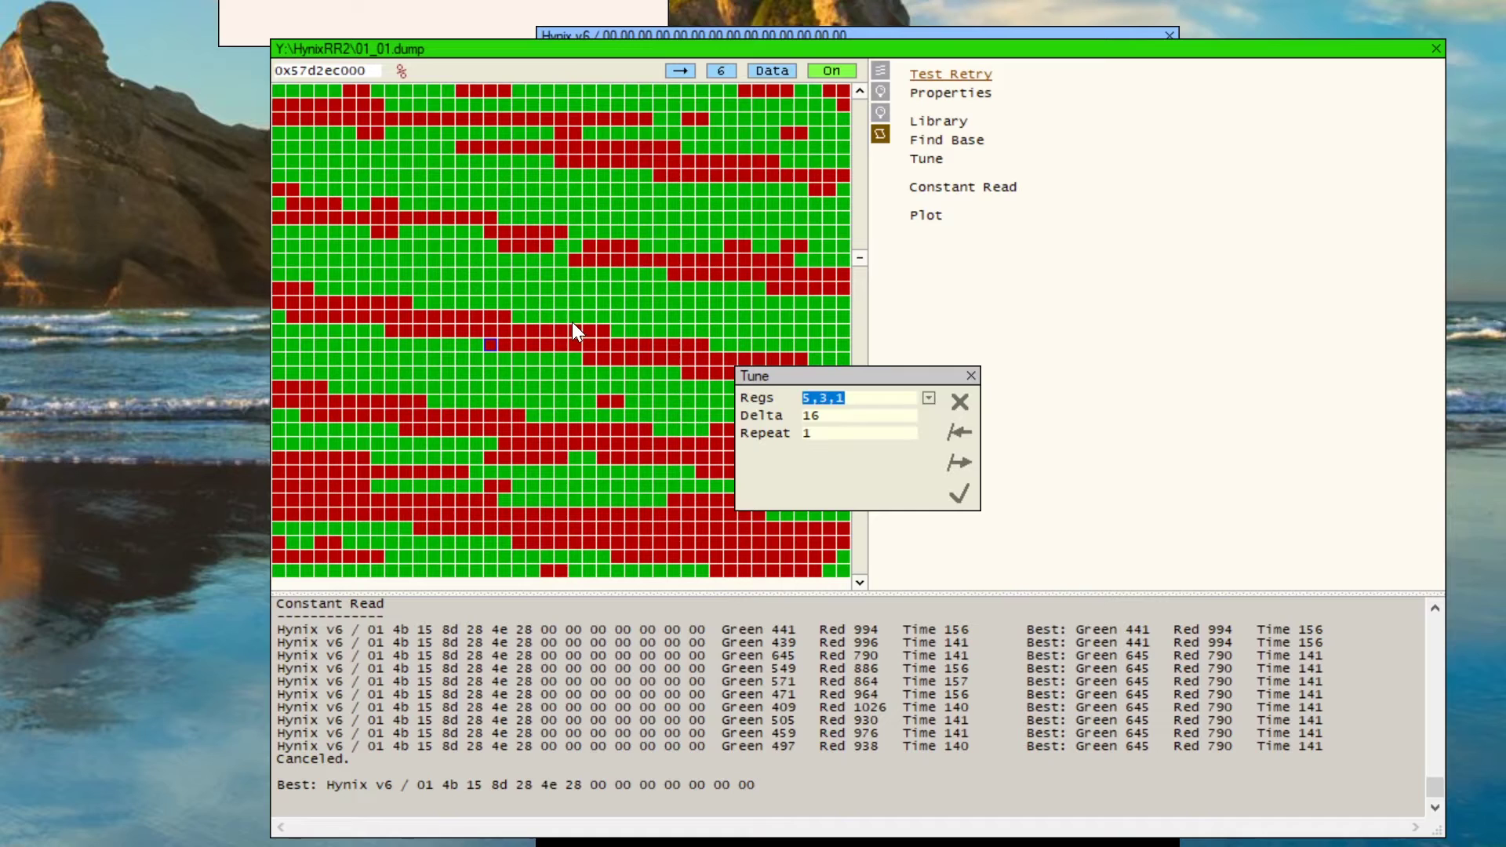
type("6,2")
left_click(954, 493)
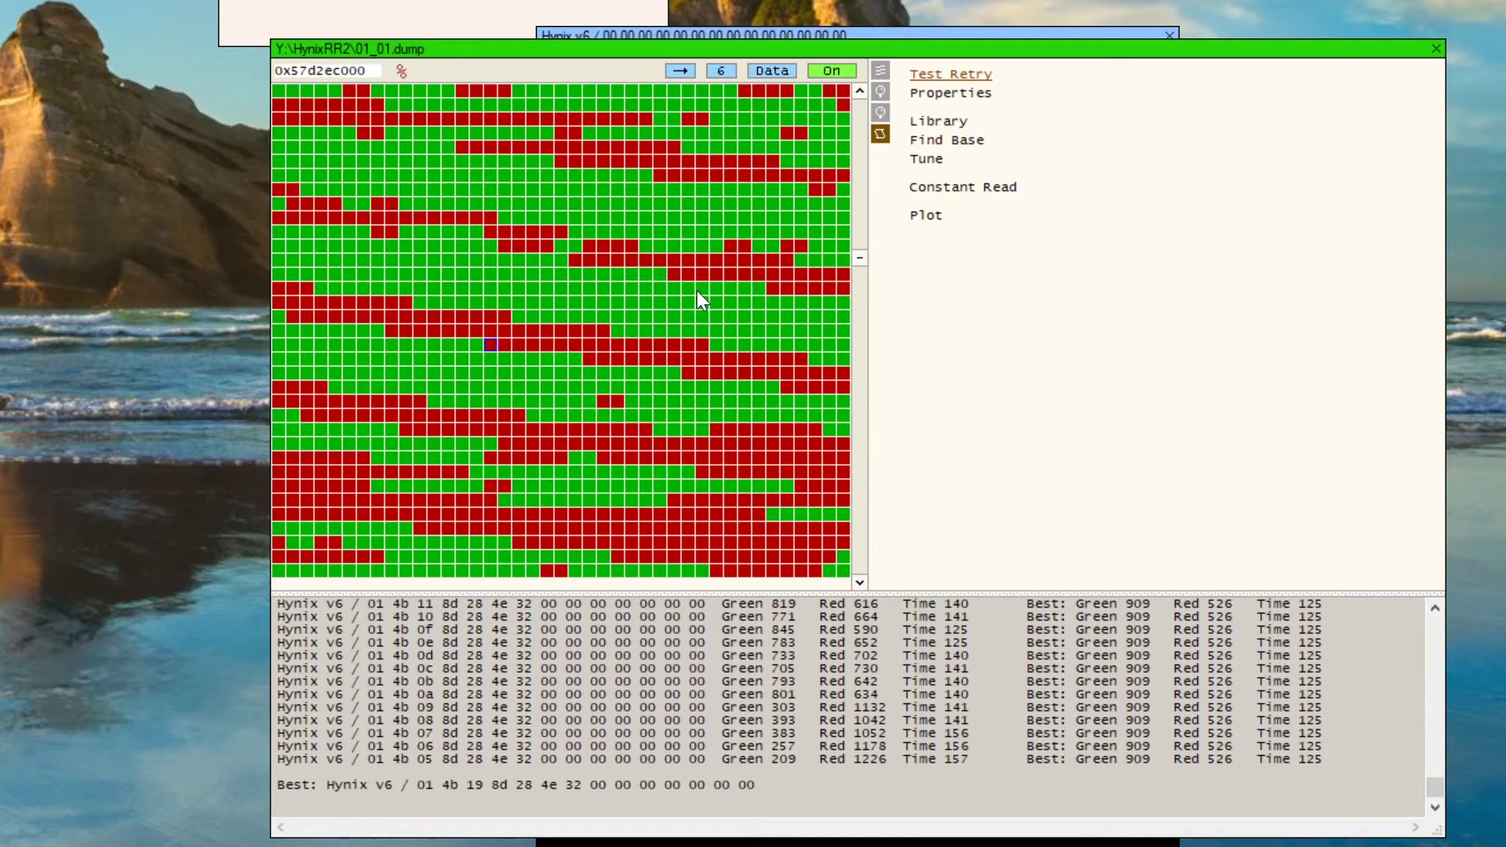
Tune registers 4 and 0 and verify the result with a constant read
left_click(929, 159)
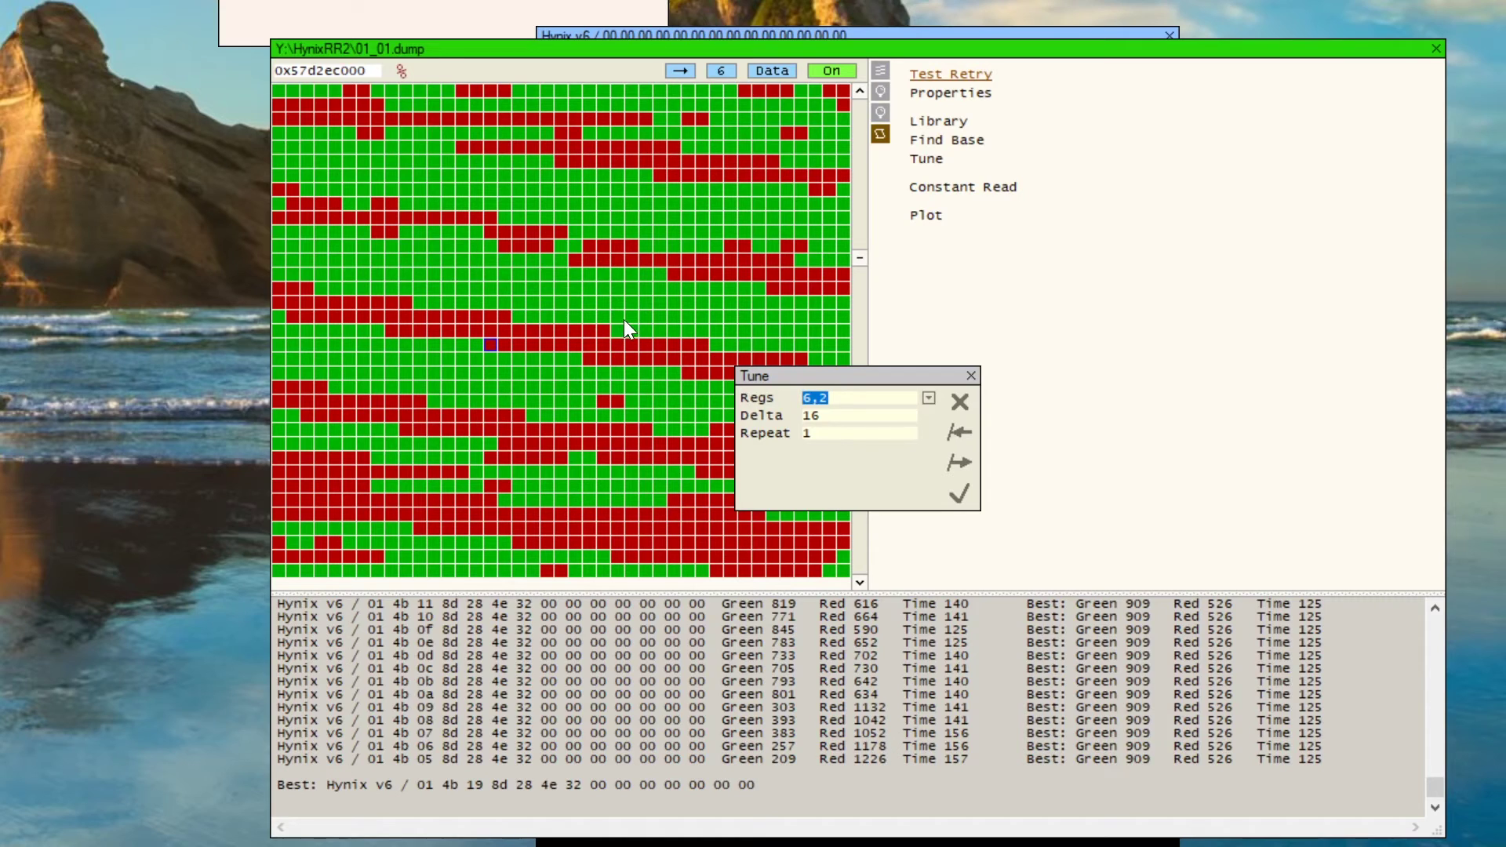
type("4,0")
left_click(960, 495)
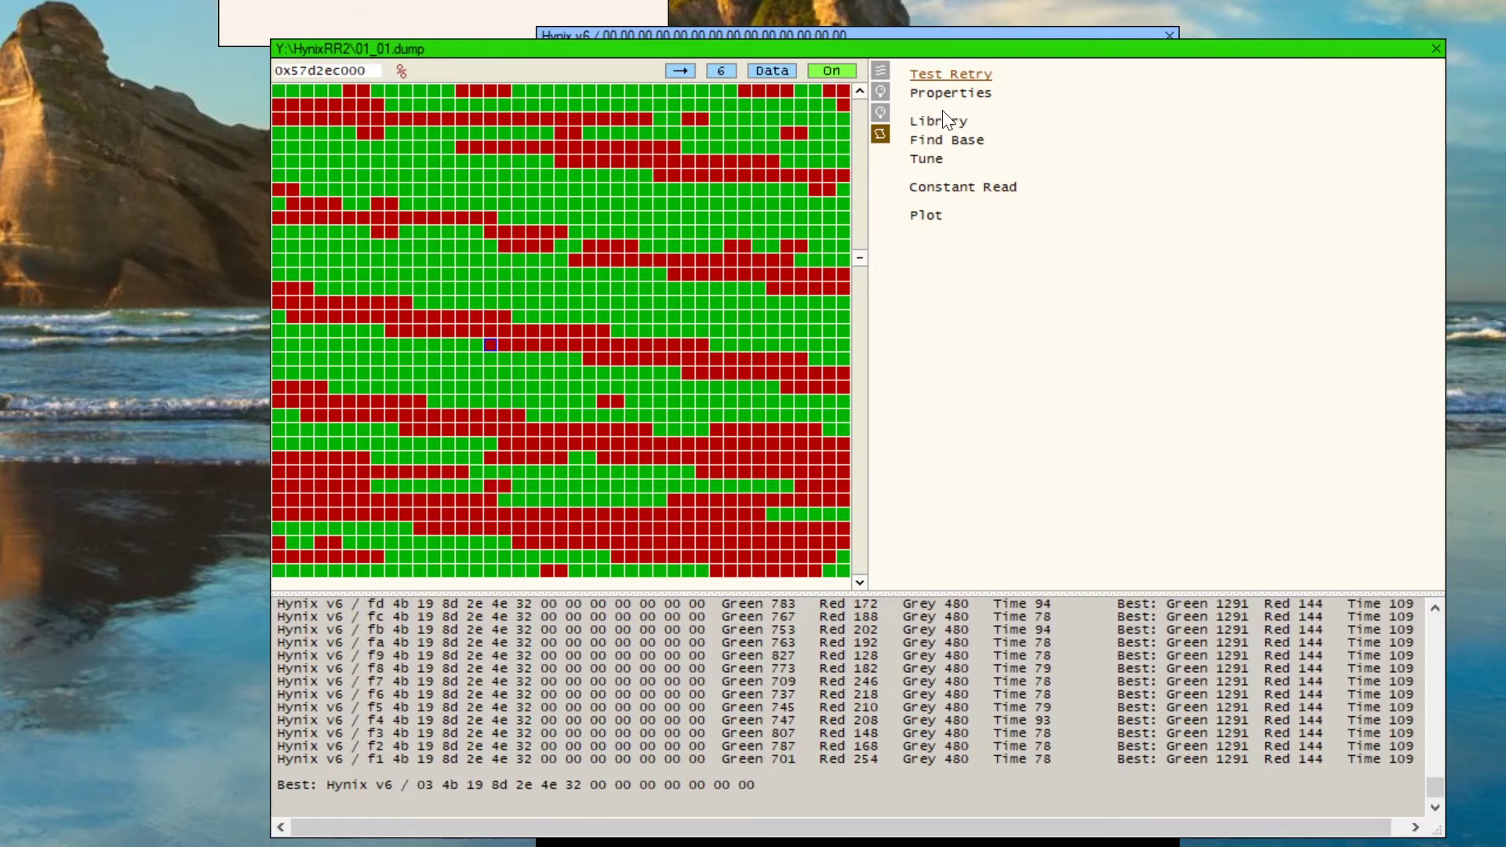
left_click(926, 182)
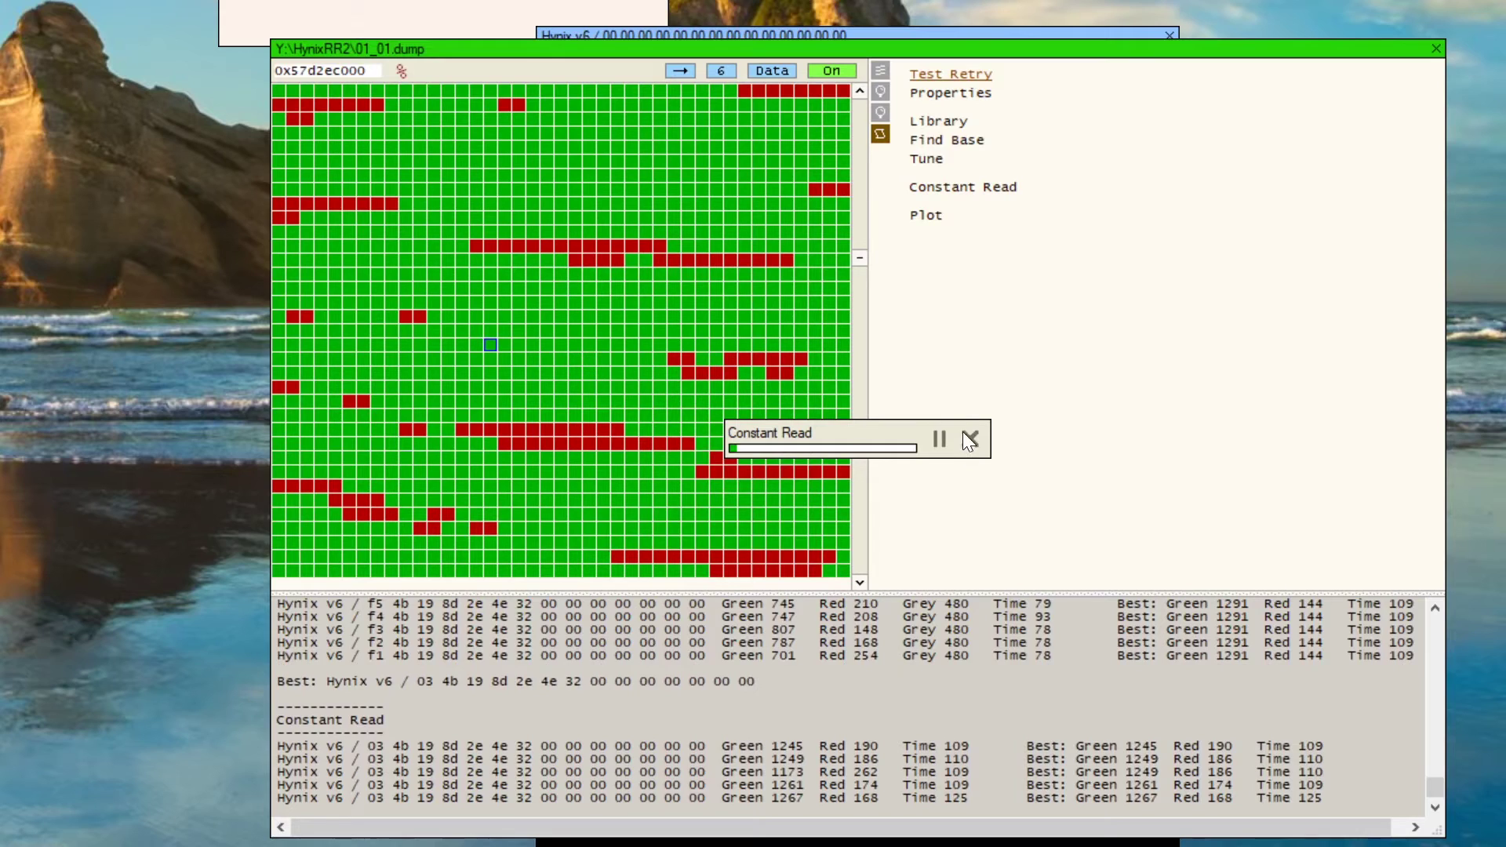
left_click(968, 439)
Tune registers 5, 1 and 3, reaching 03 4b 19 8e 2e 54 32 with 2 red sectors
left_click(945, 93)
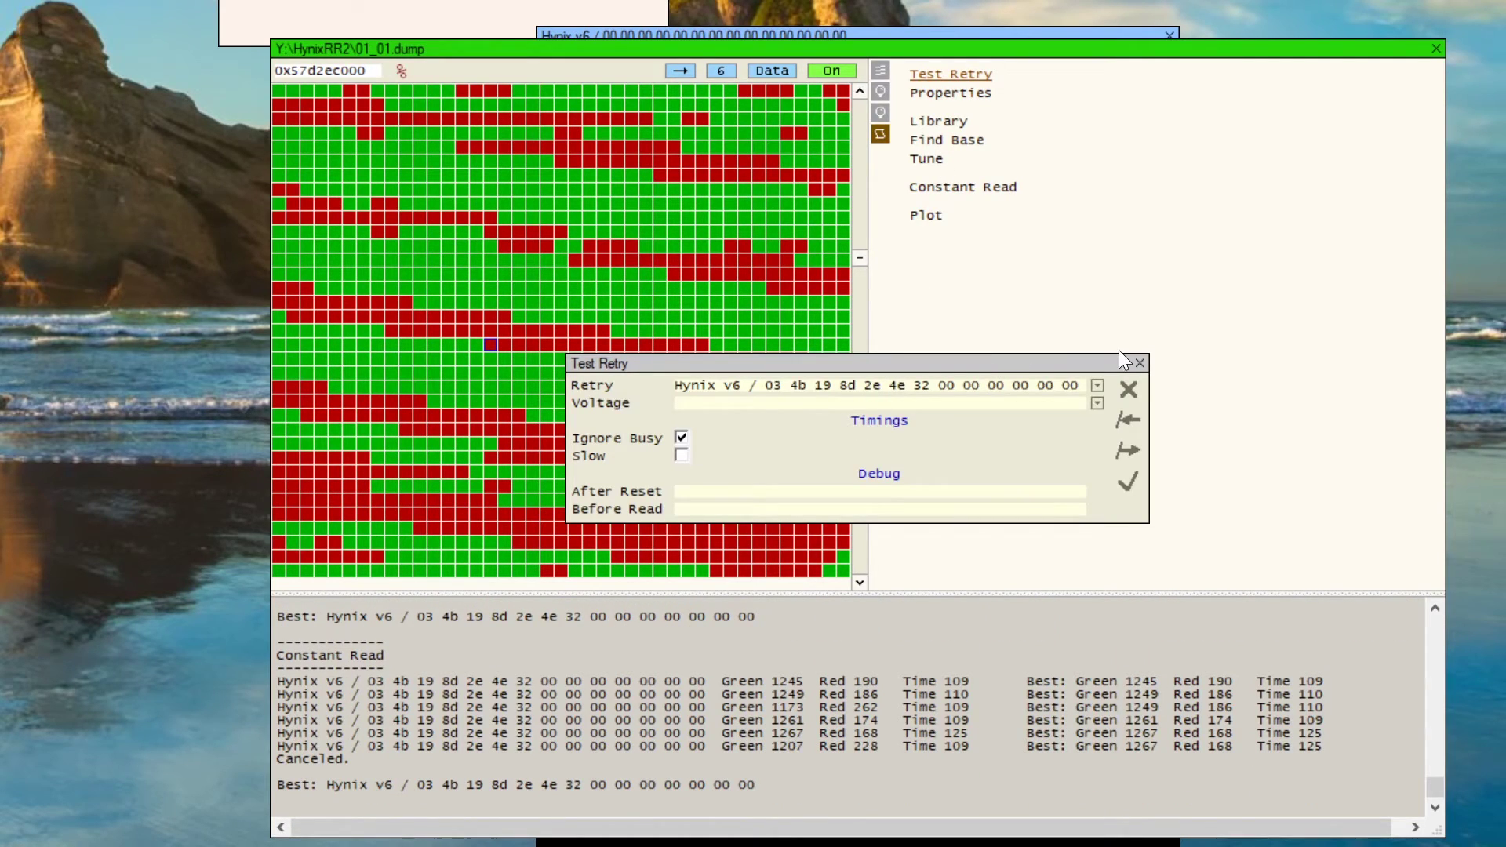
left_click(1140, 362)
left_click(927, 161)
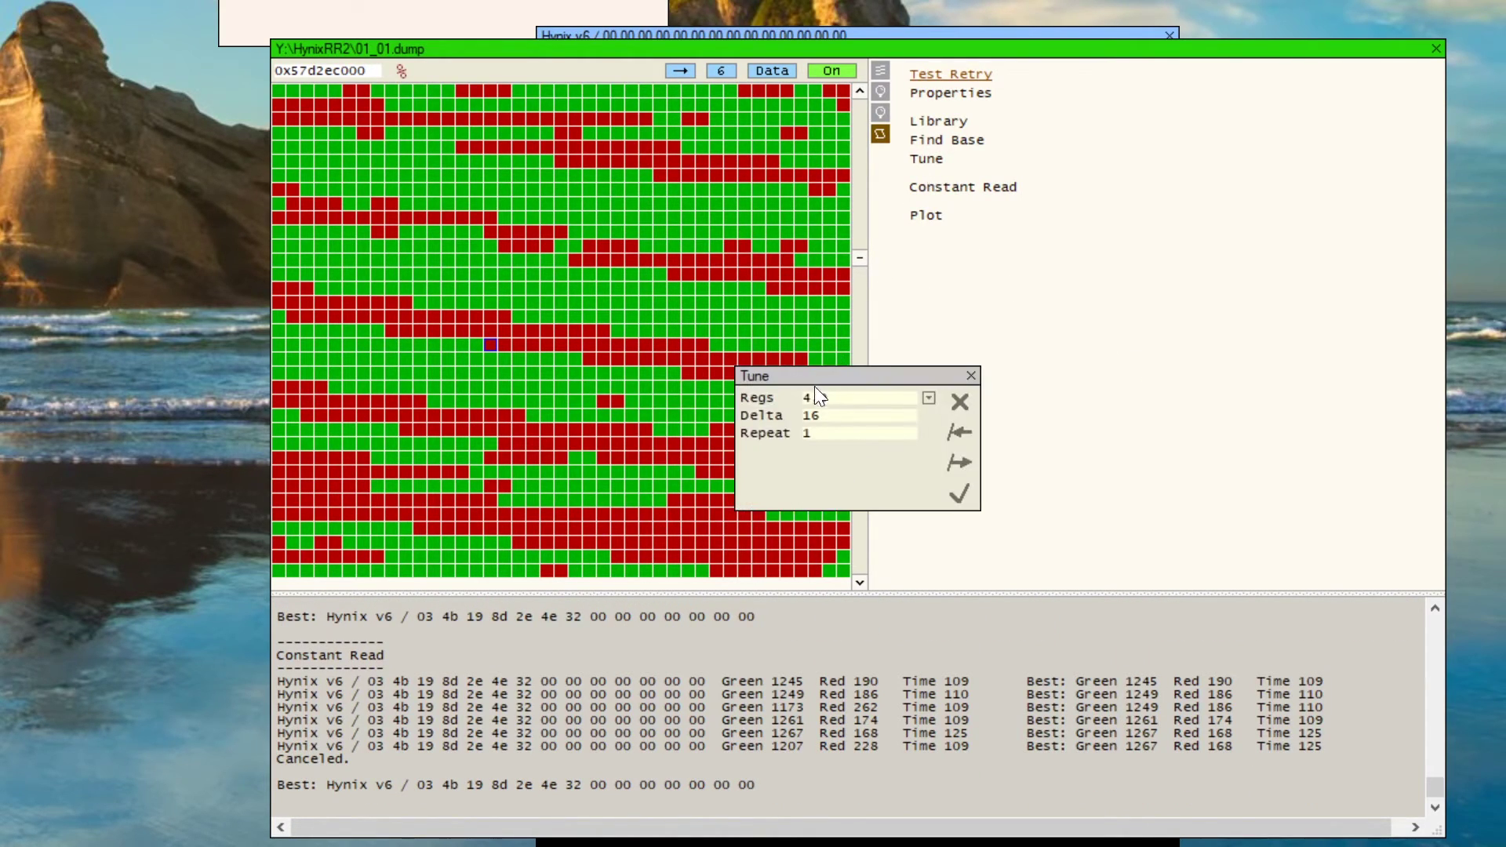
type("5,3")
key("Left")
type("1,")
key("End")
left_click(959, 493)
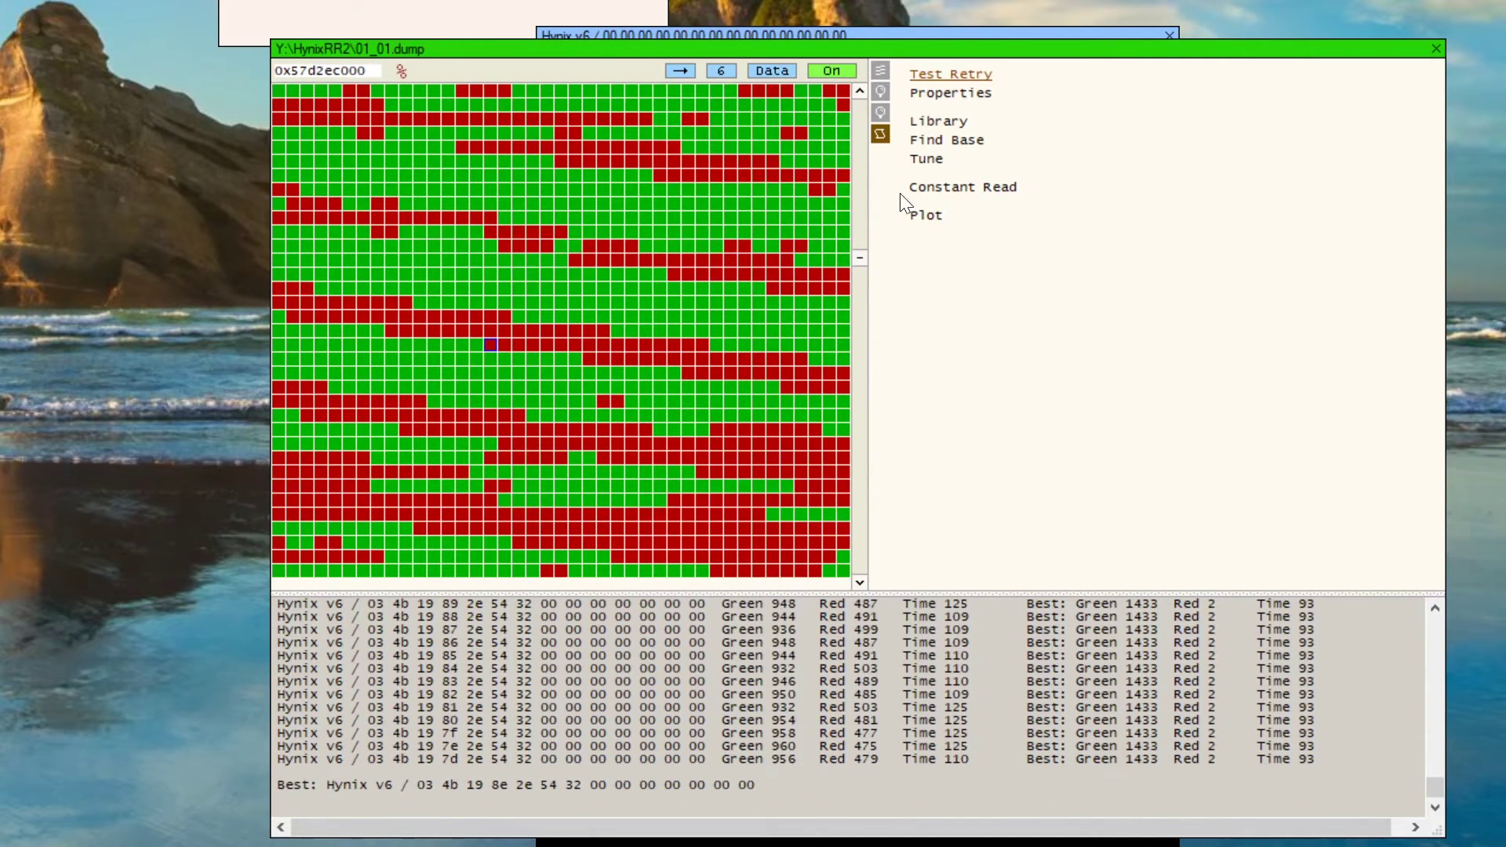
left_click(971, 188)
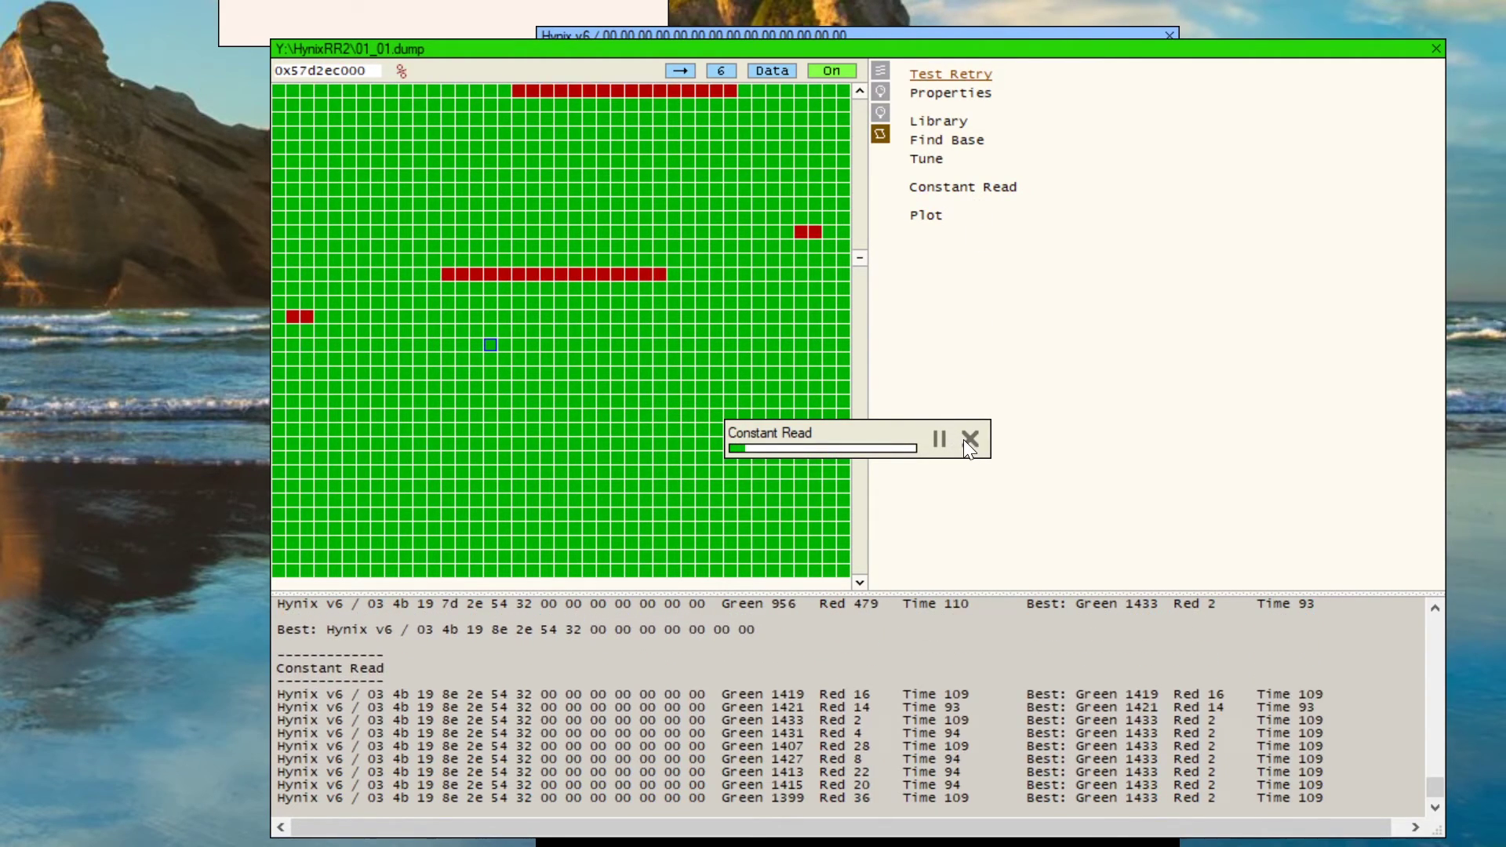
Rerun the tune of registers 5, 1 and 3 and verify with a constant read
left_click(912, 186)
left_click(933, 163)
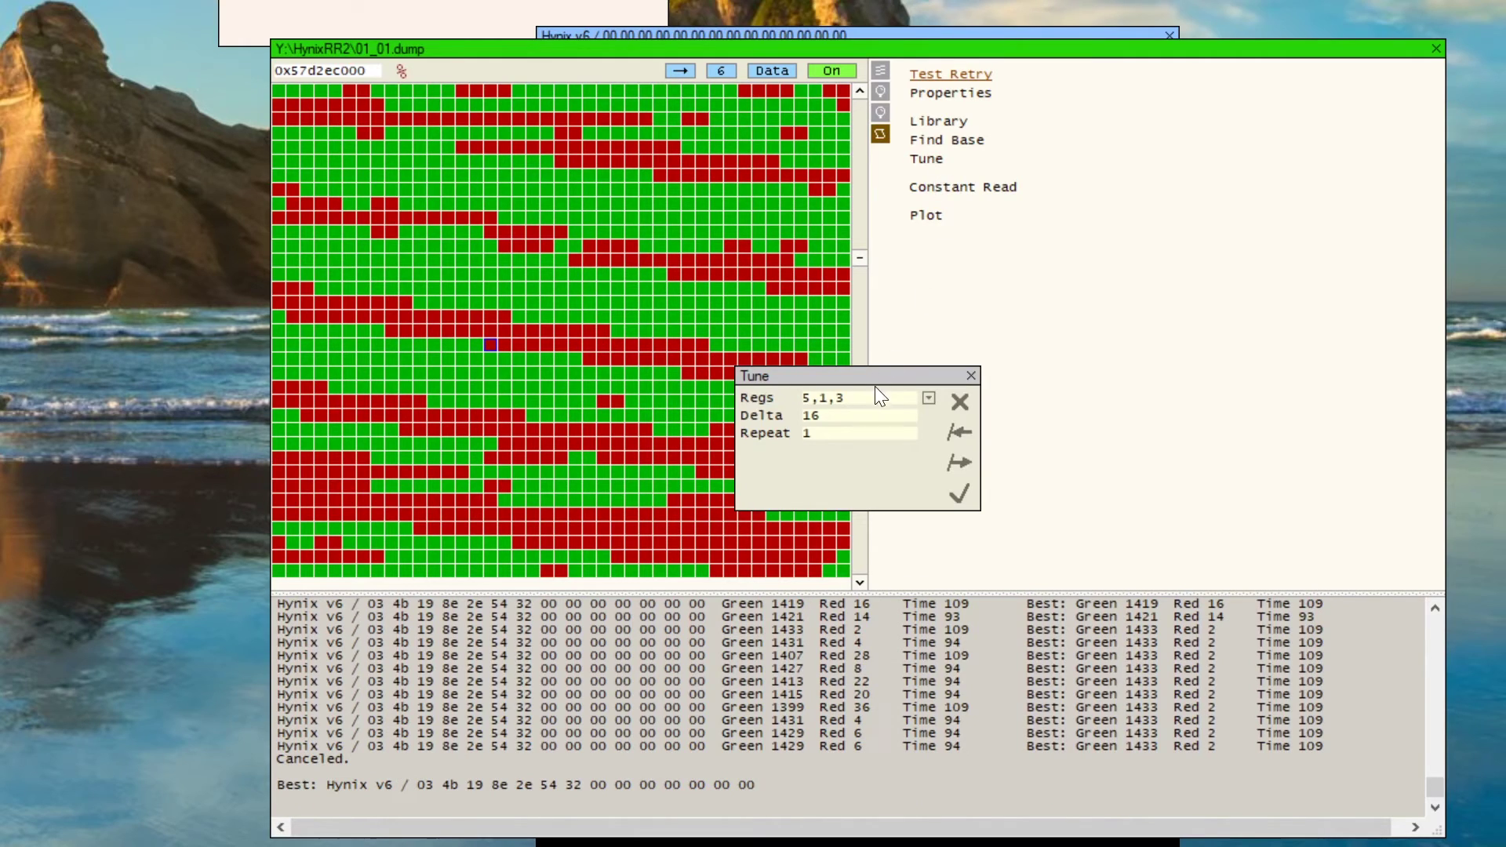
left_click(957, 495)
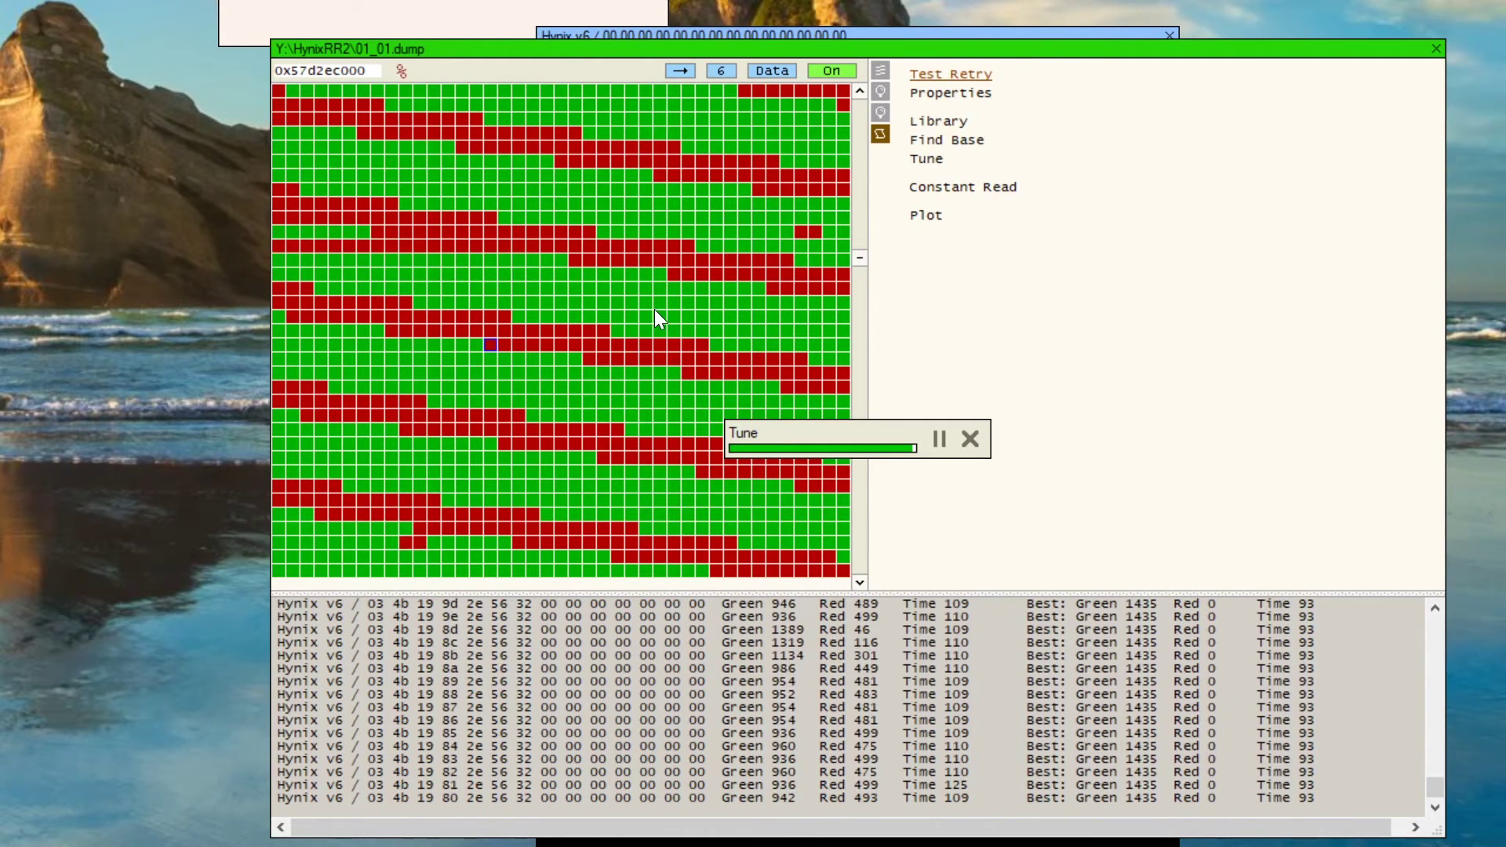
left_click(944, 188)
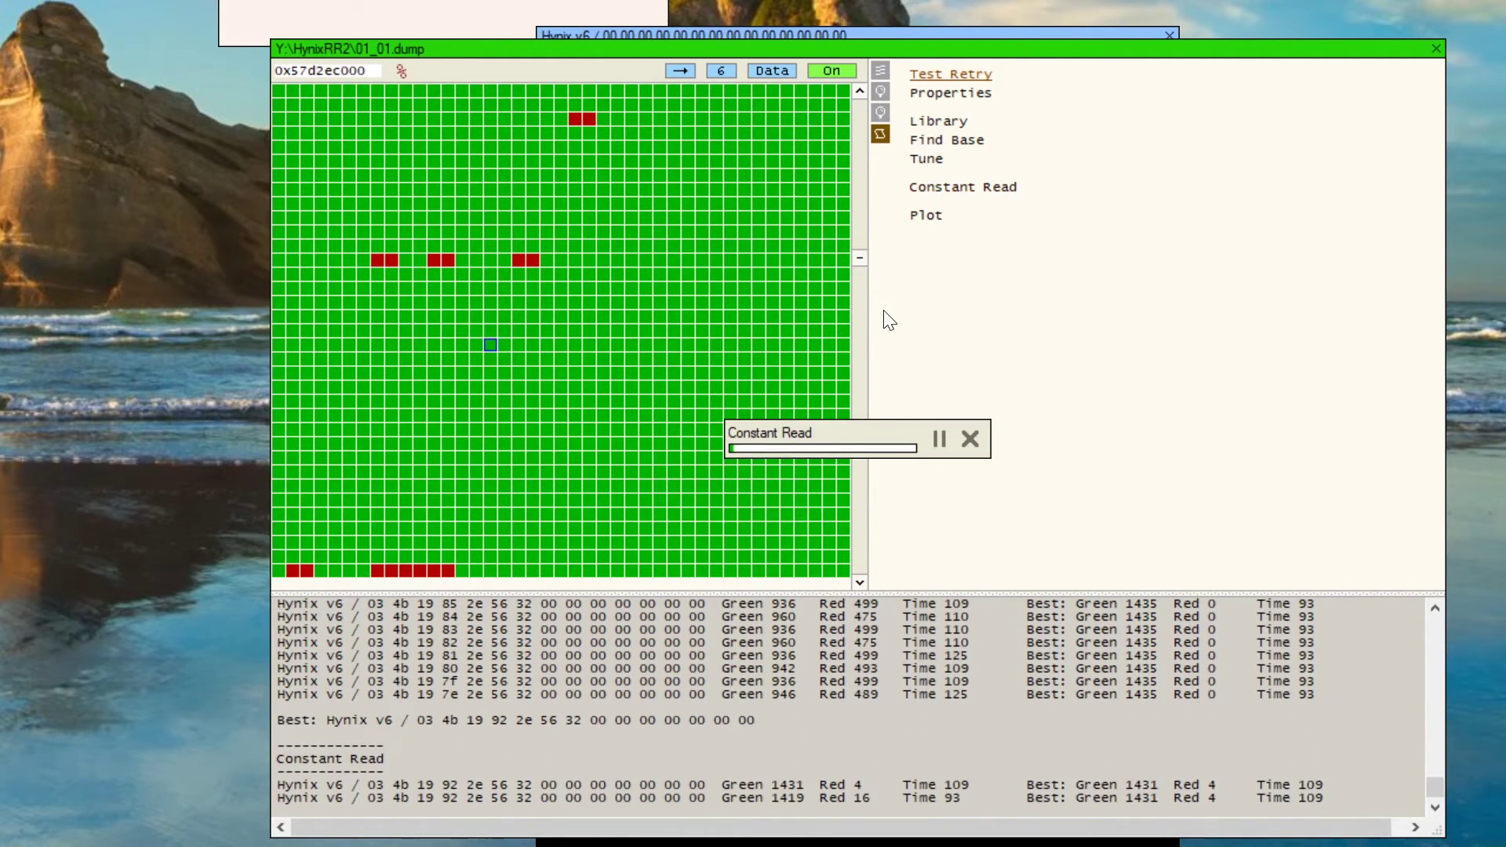
left_click(925, 160)
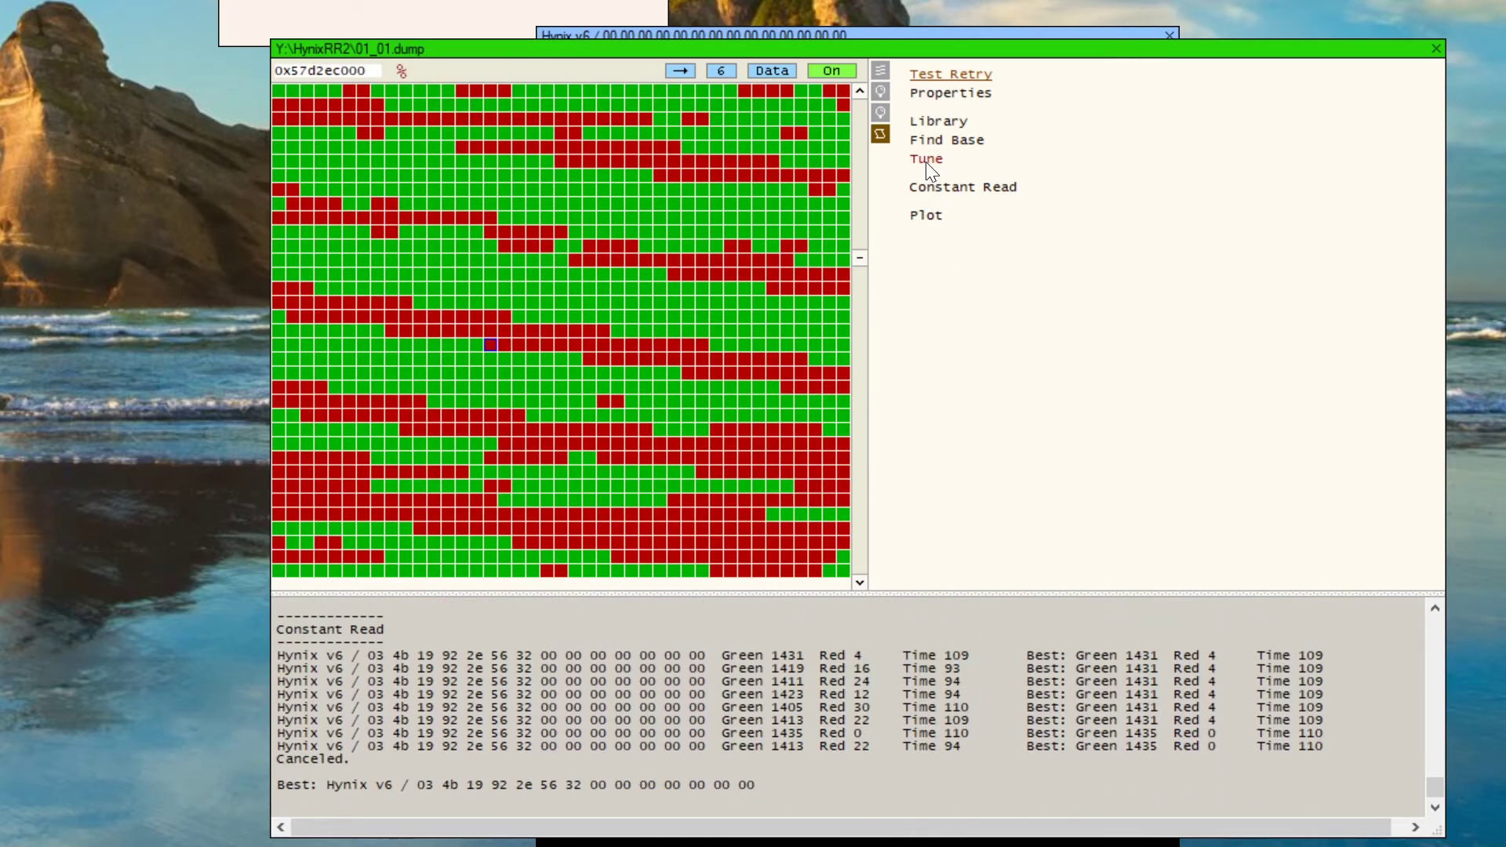
Tune register 6 and check the page with a constant read
type("6,2")
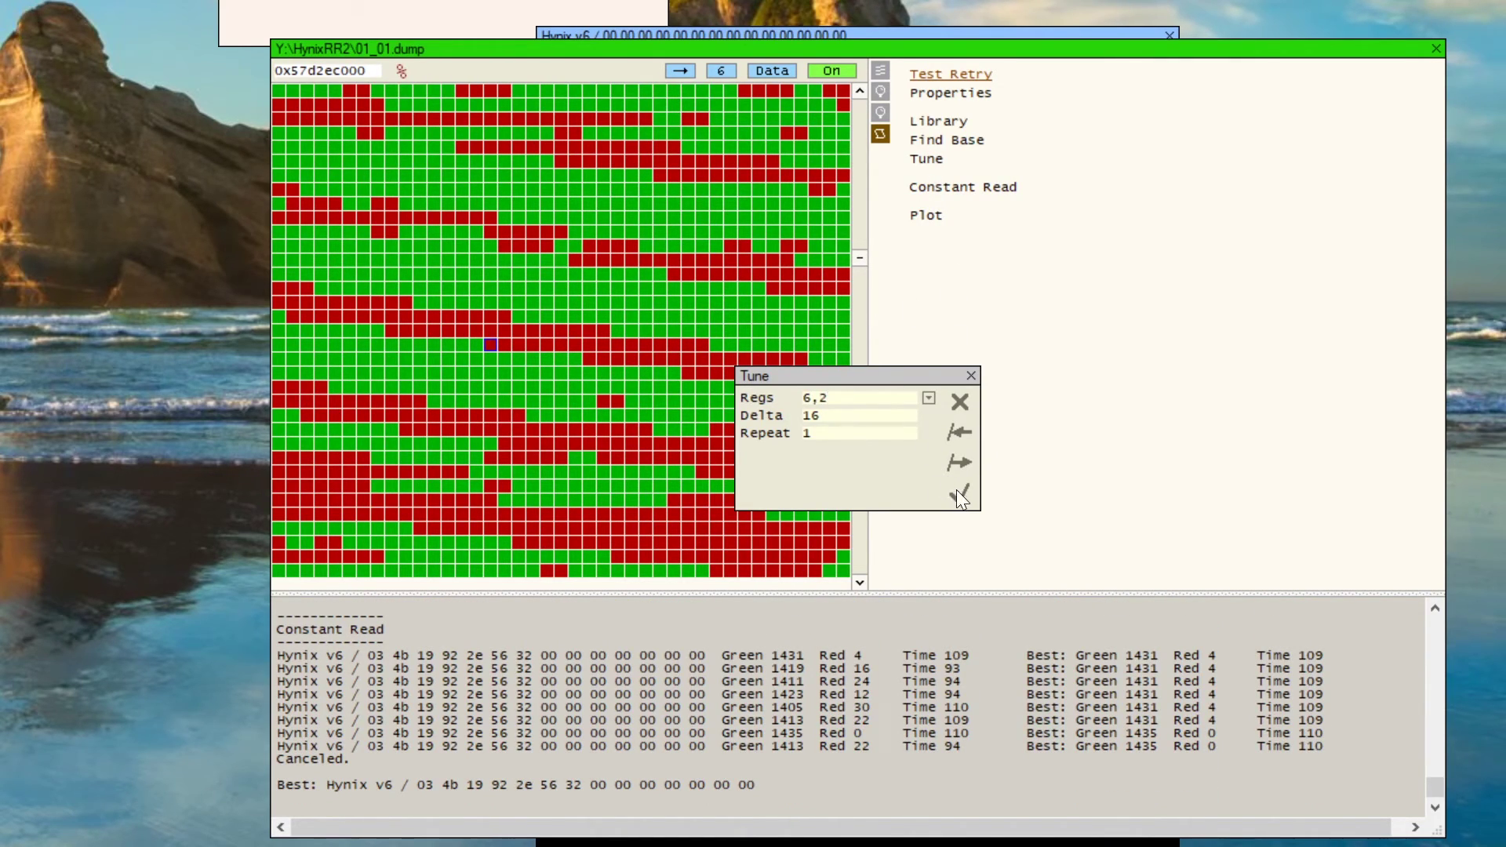
left_click(957, 493)
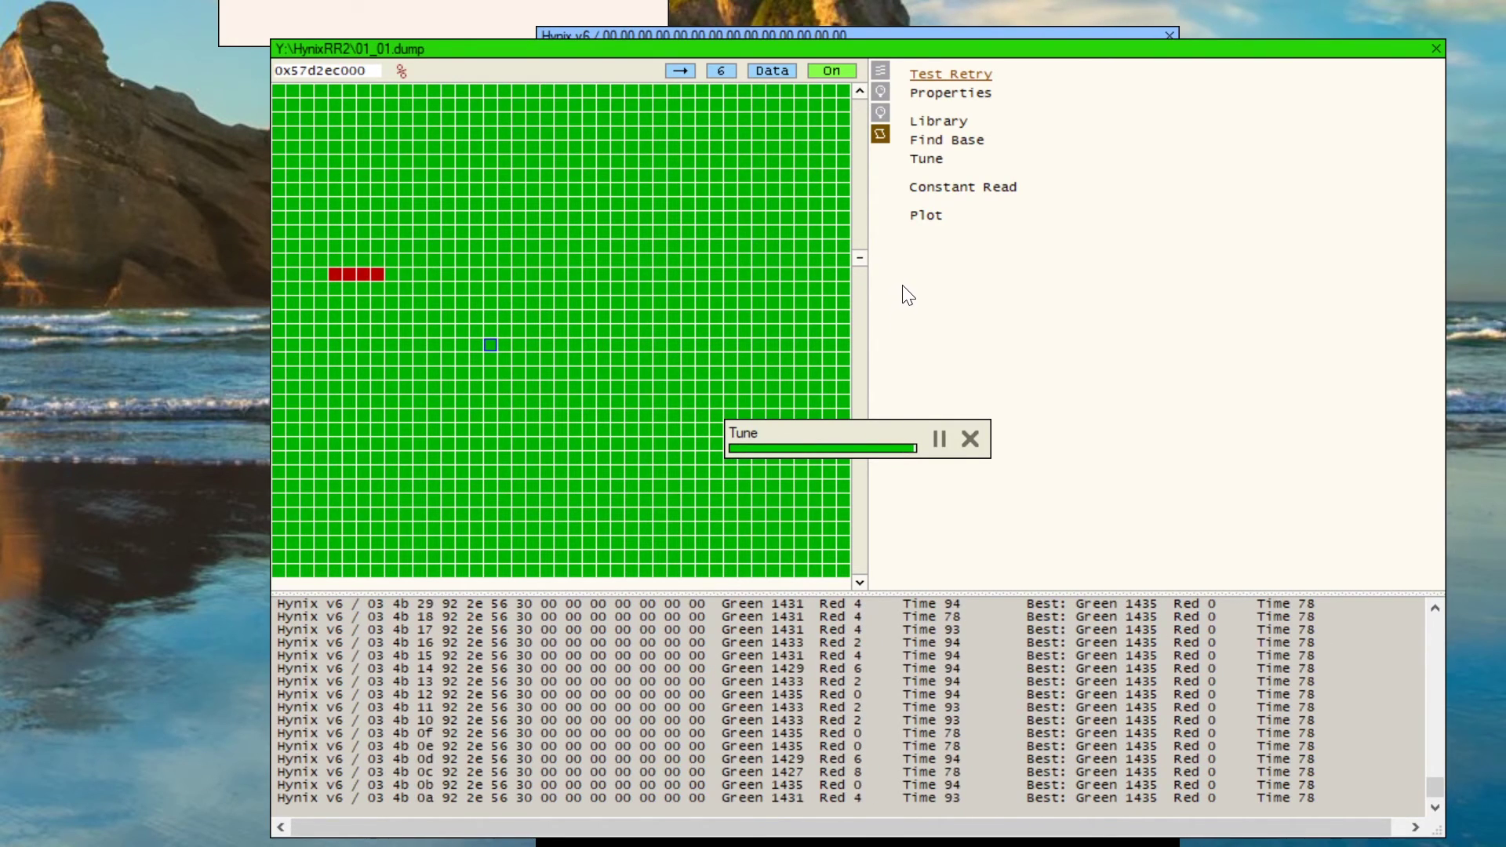
left_click(928, 161)
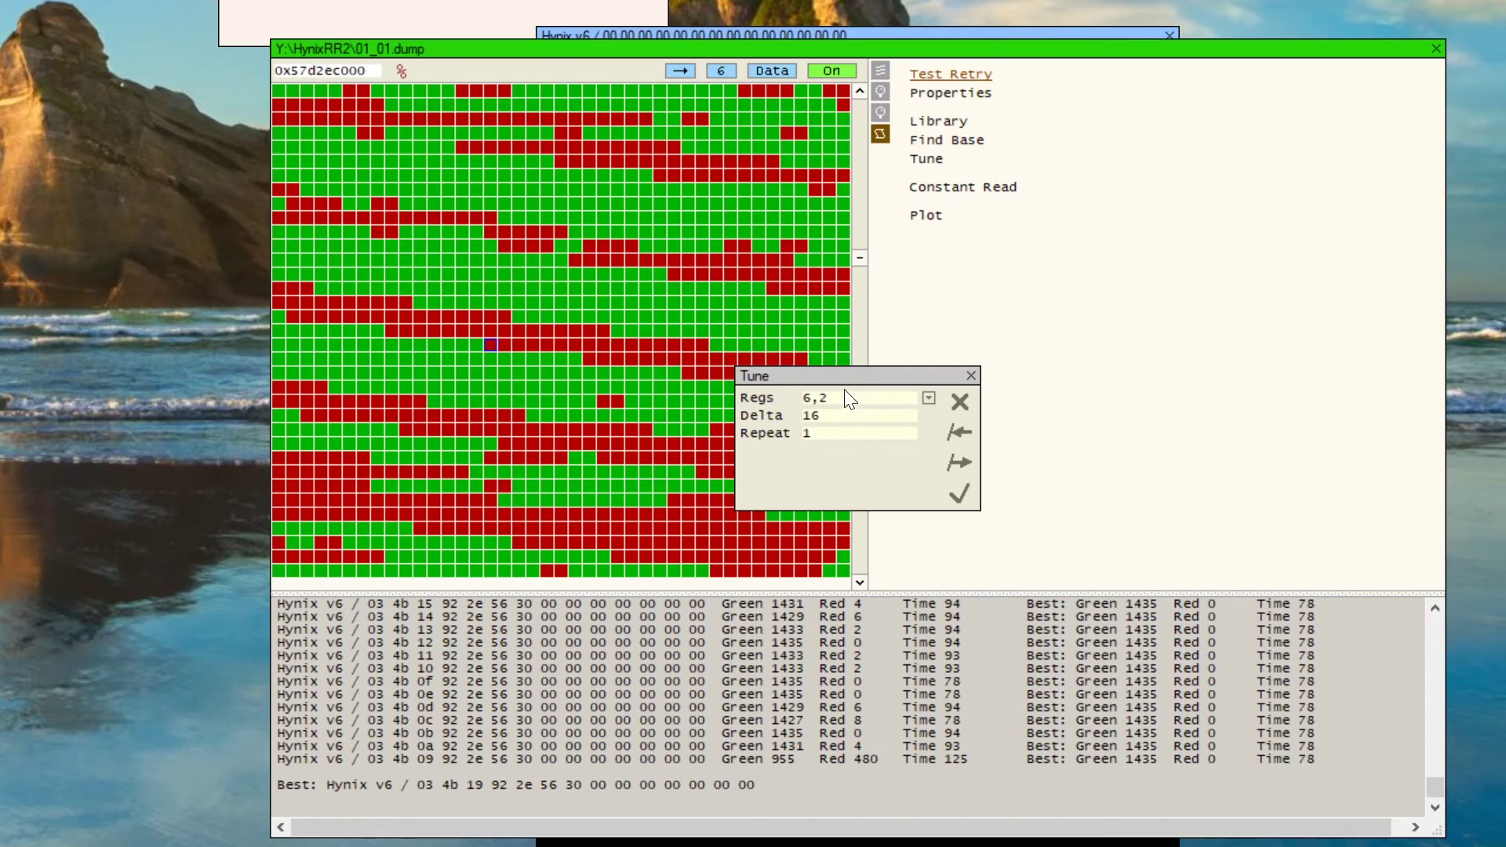
left_click(968, 376)
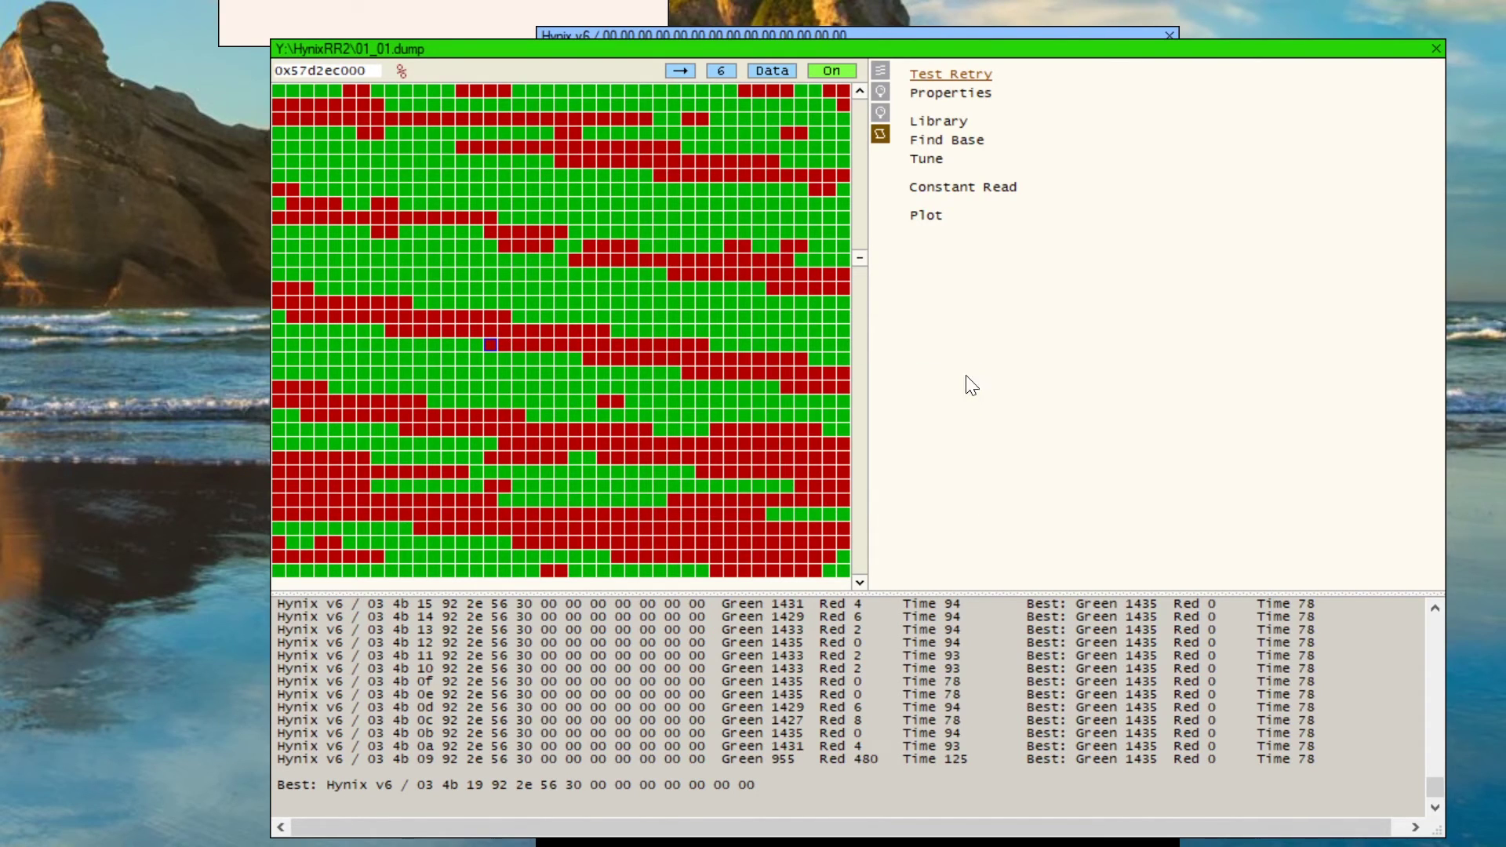
left_click(961, 190)
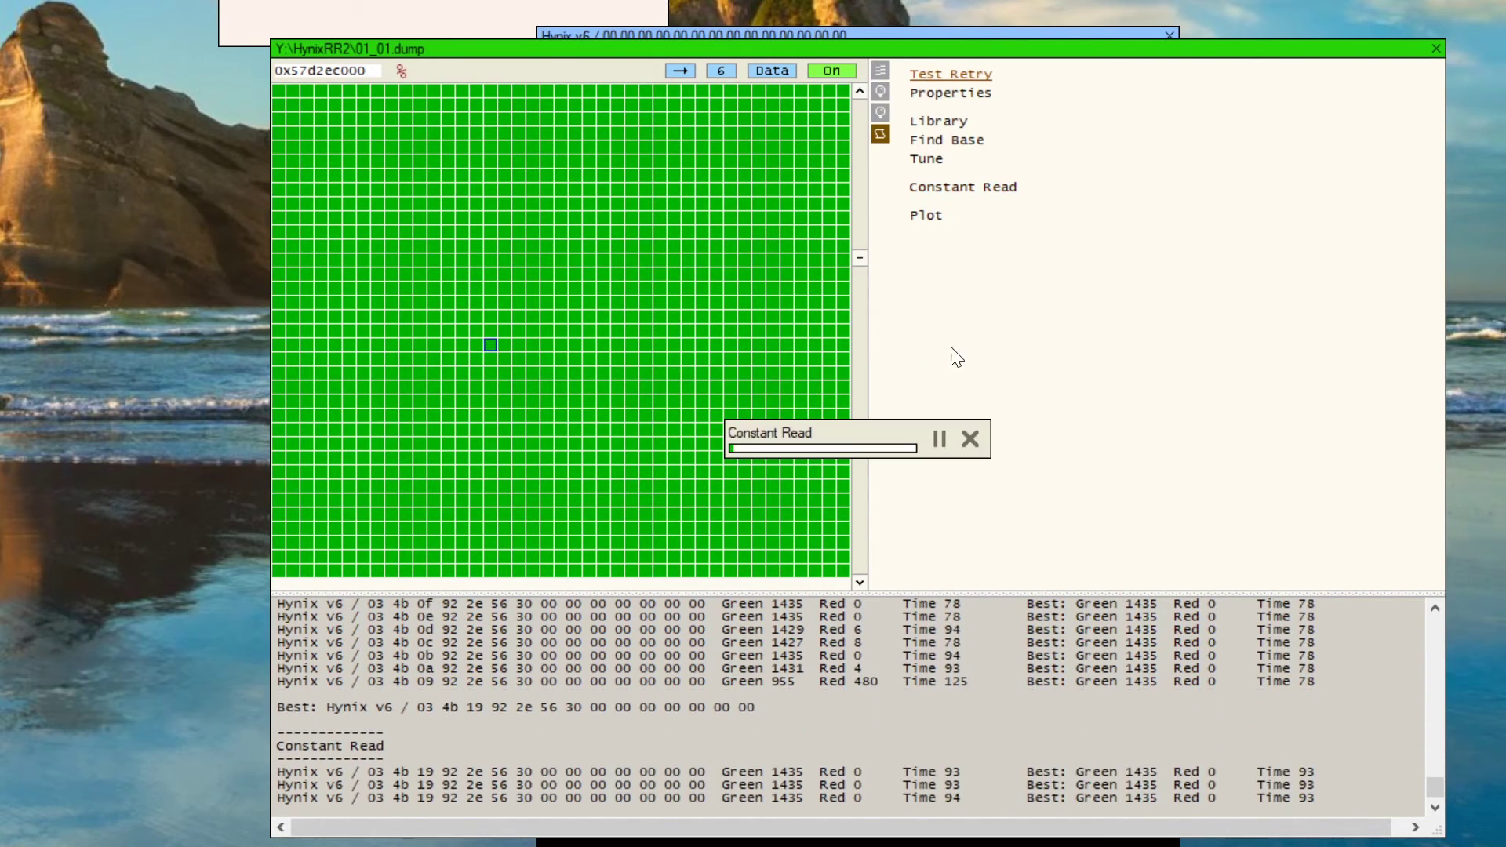
left_click(969, 438)
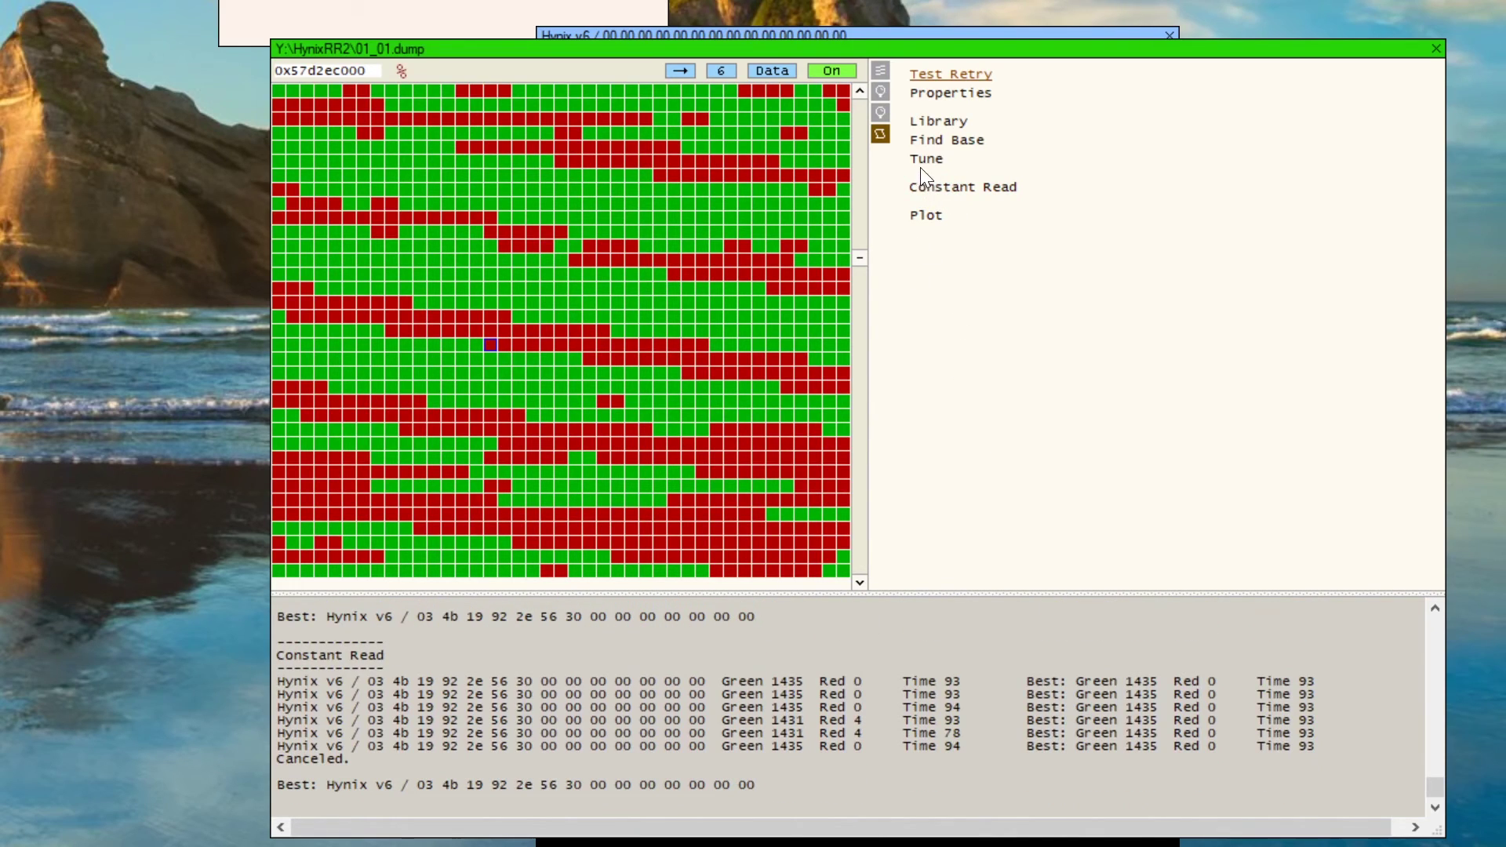
left_click(922, 163)
type("4")
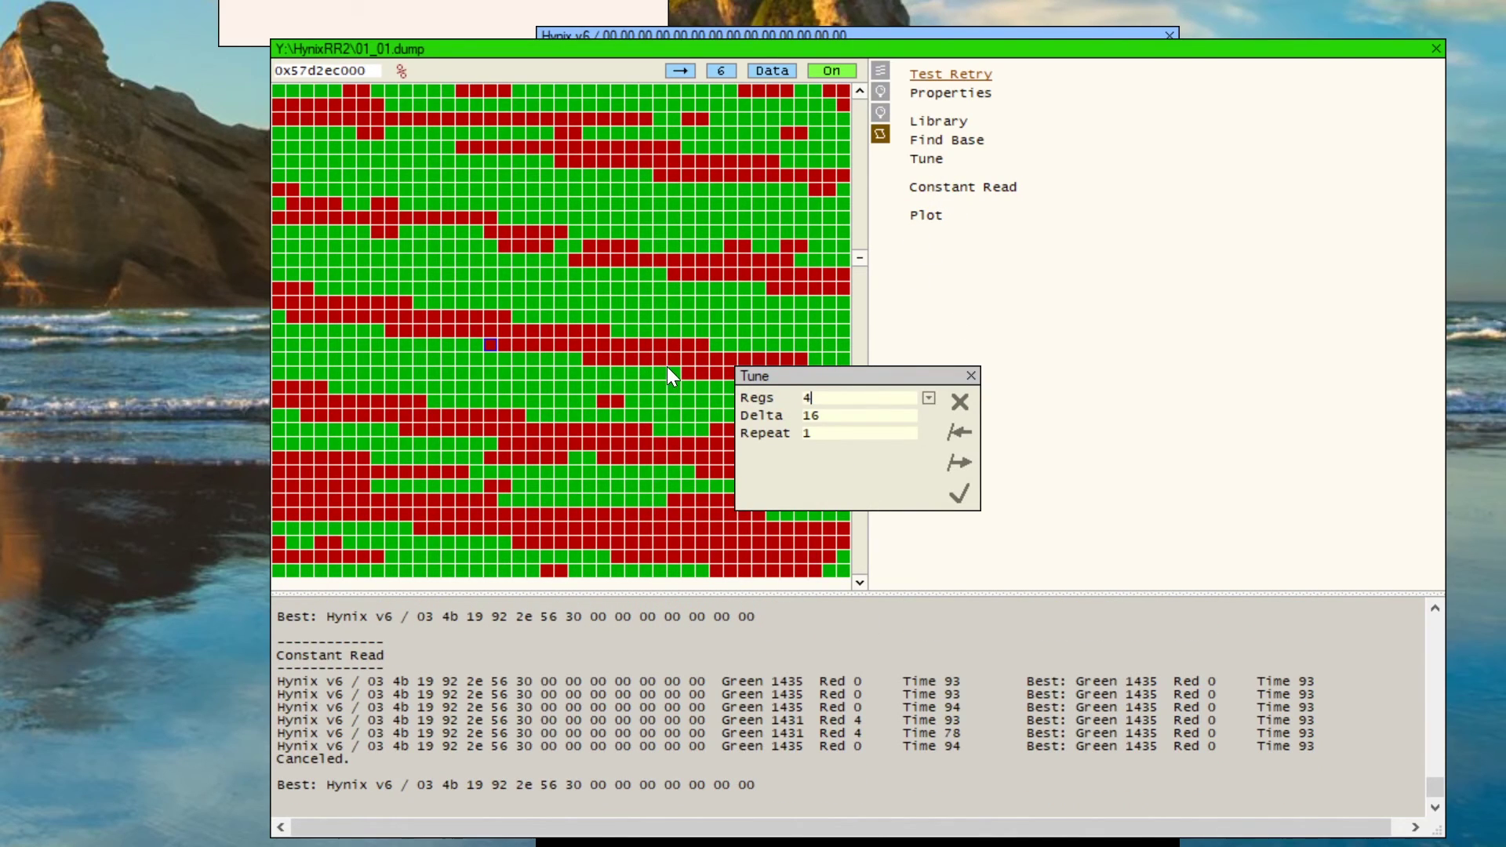
type(",2")
left_click(960, 494)
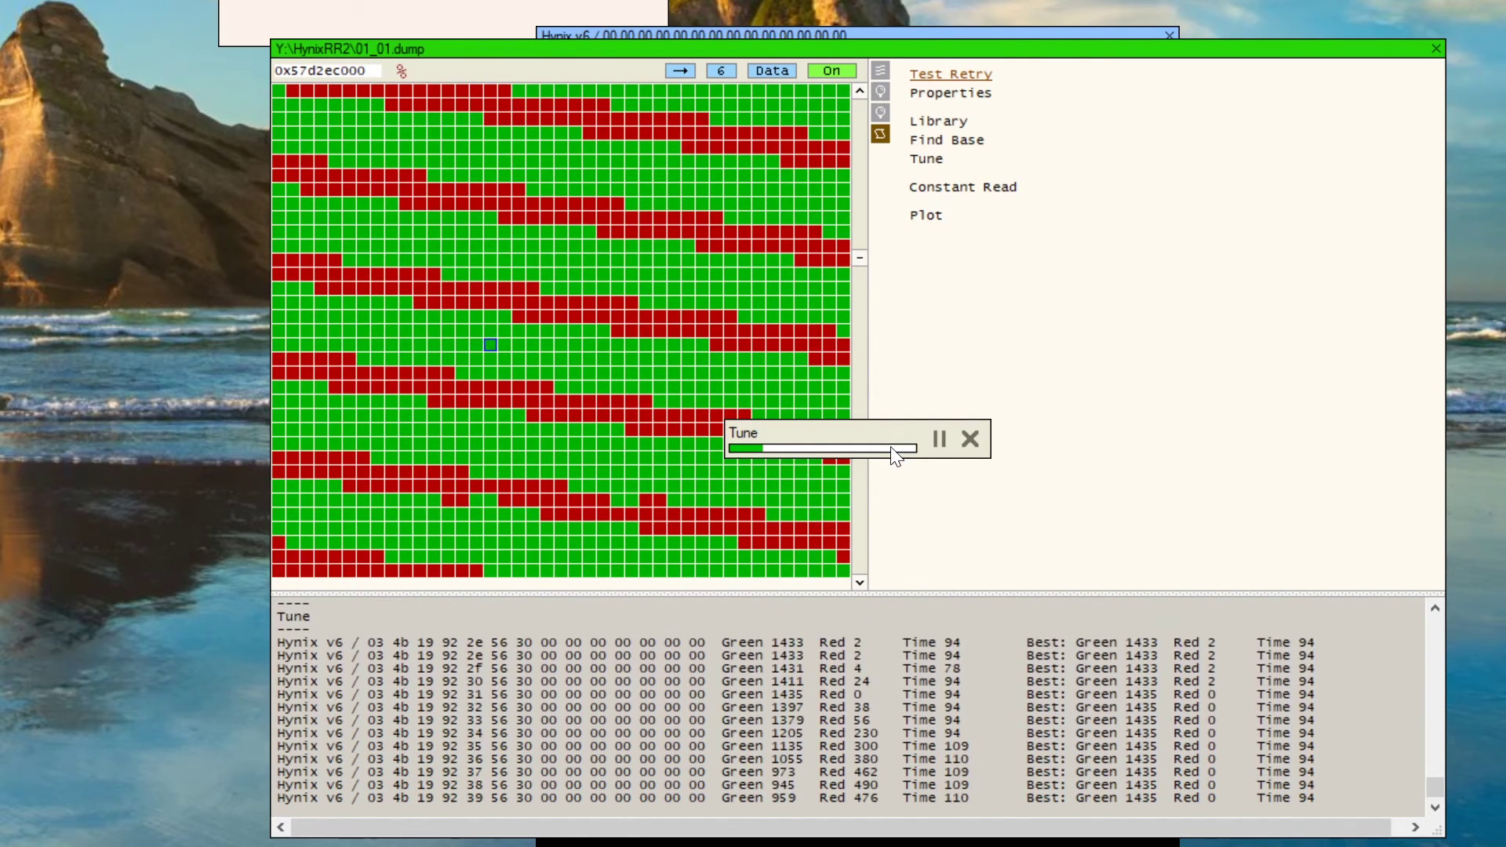
left_click(970, 188)
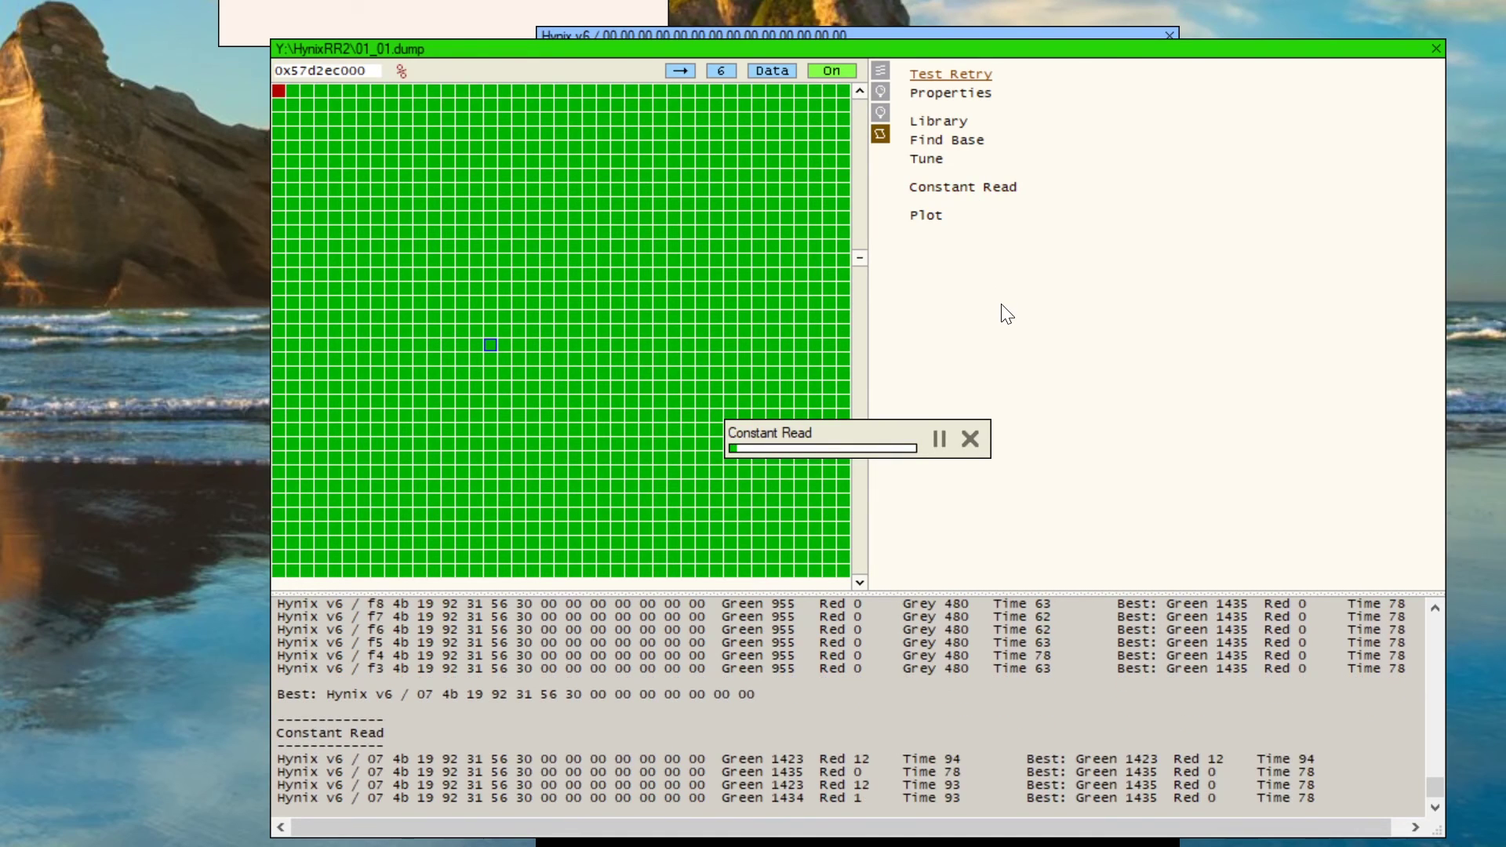